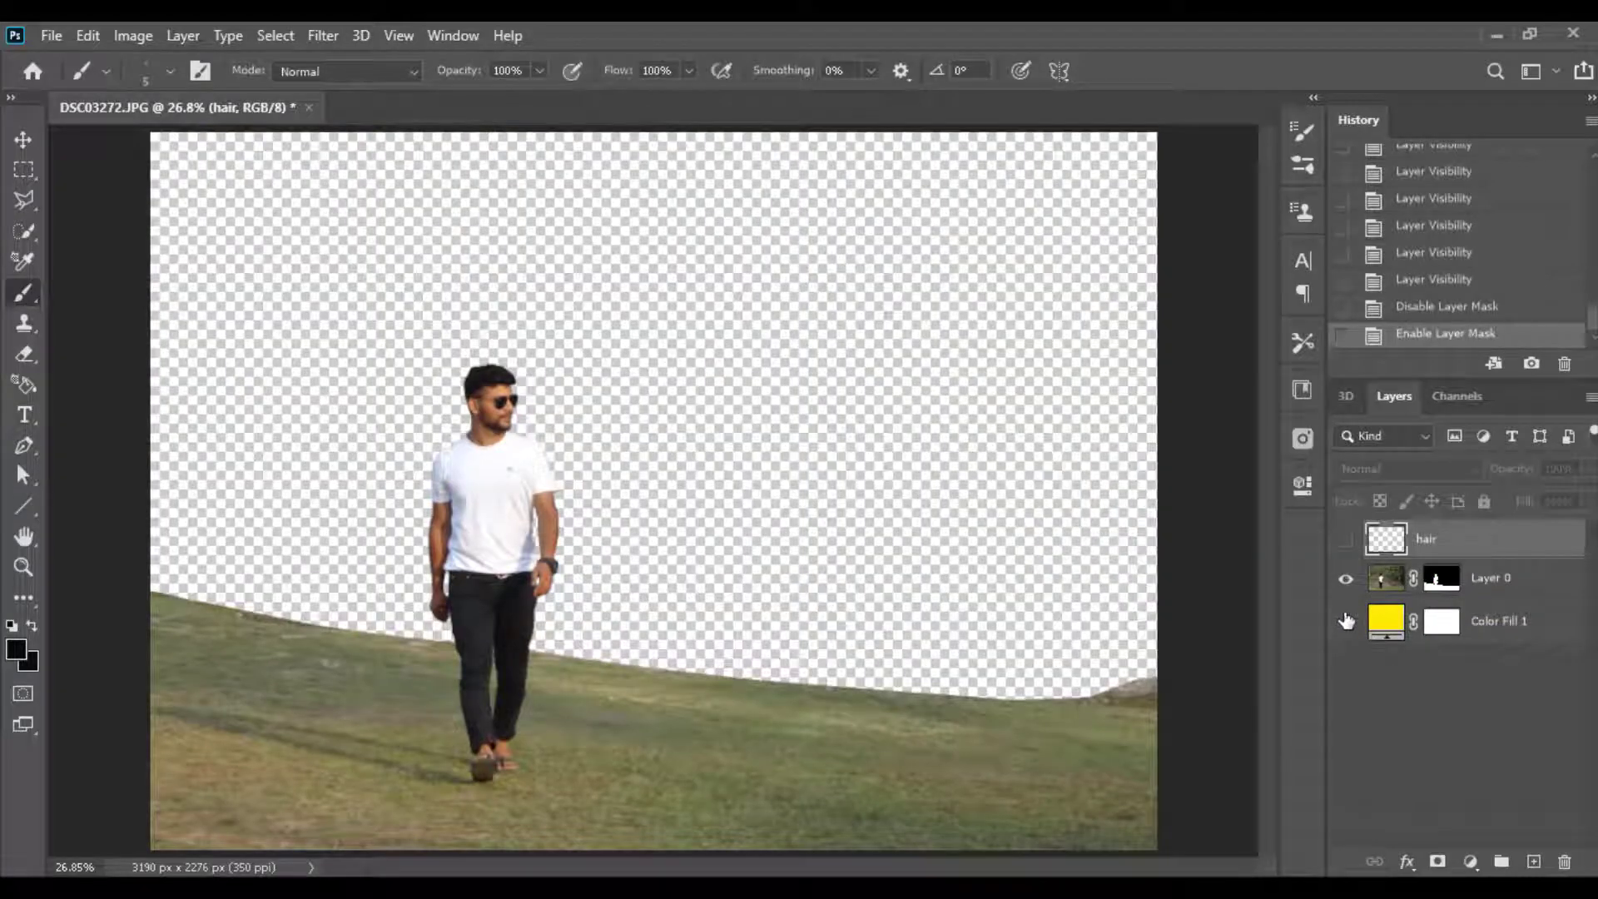
# Step: Show the yellow Color Fill 1 layer behind the masked man and zoom in on his head
pyautogui.click(1346, 621)
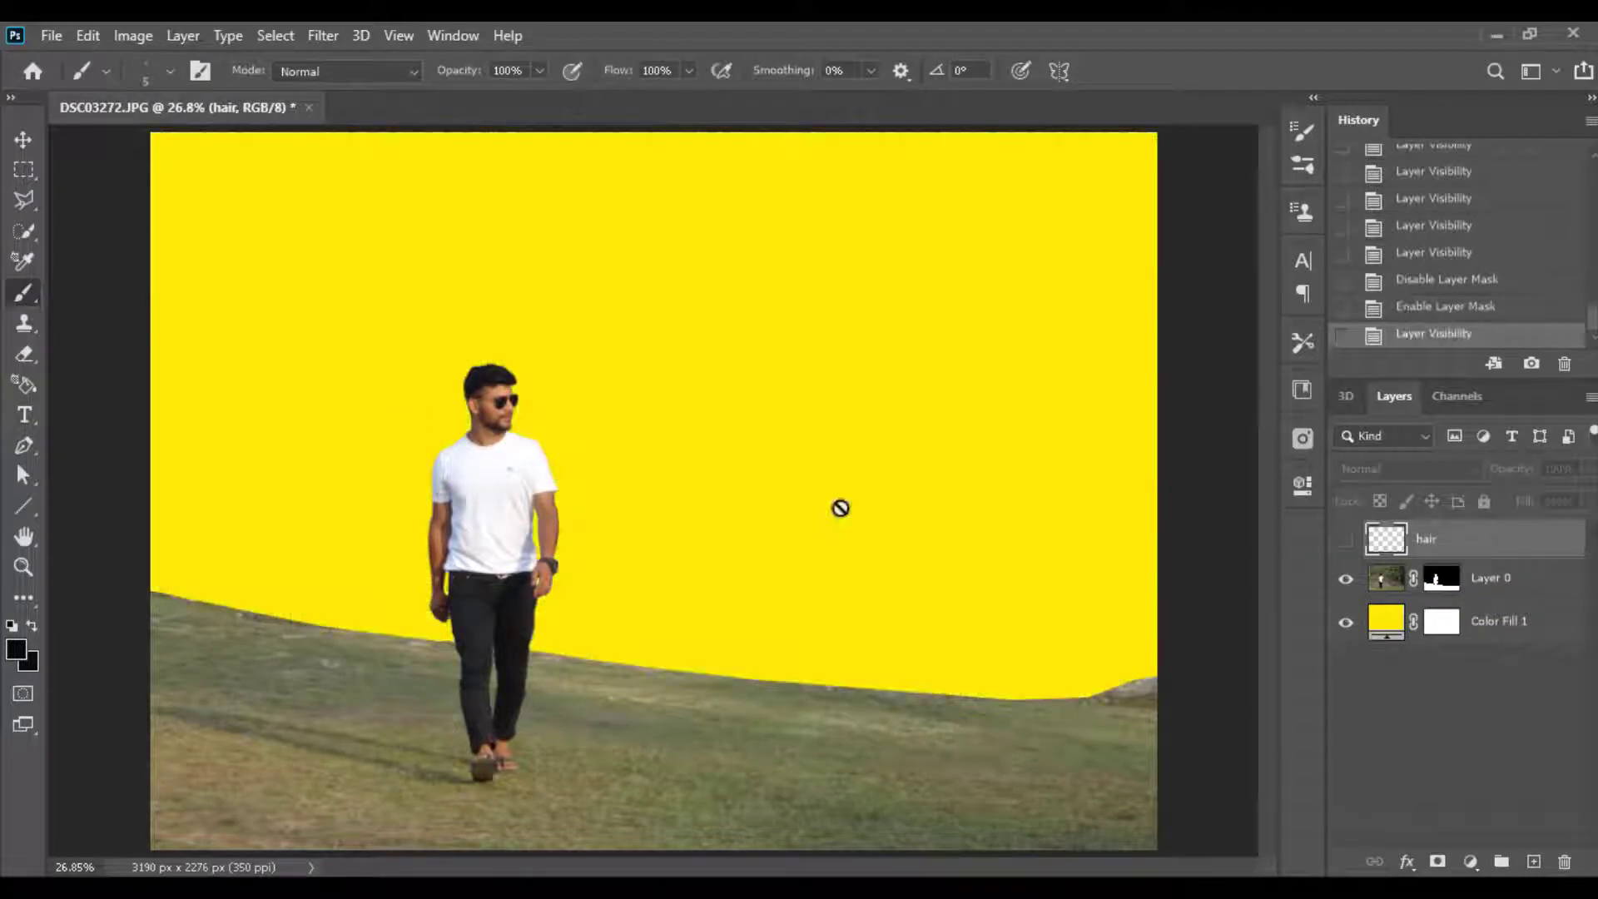
pyautogui.scroll(5, 596, 442)
# Step: Compare the hair layer on and off, then try masking out the stray hair above the ear
pyautogui.click(1346, 542)
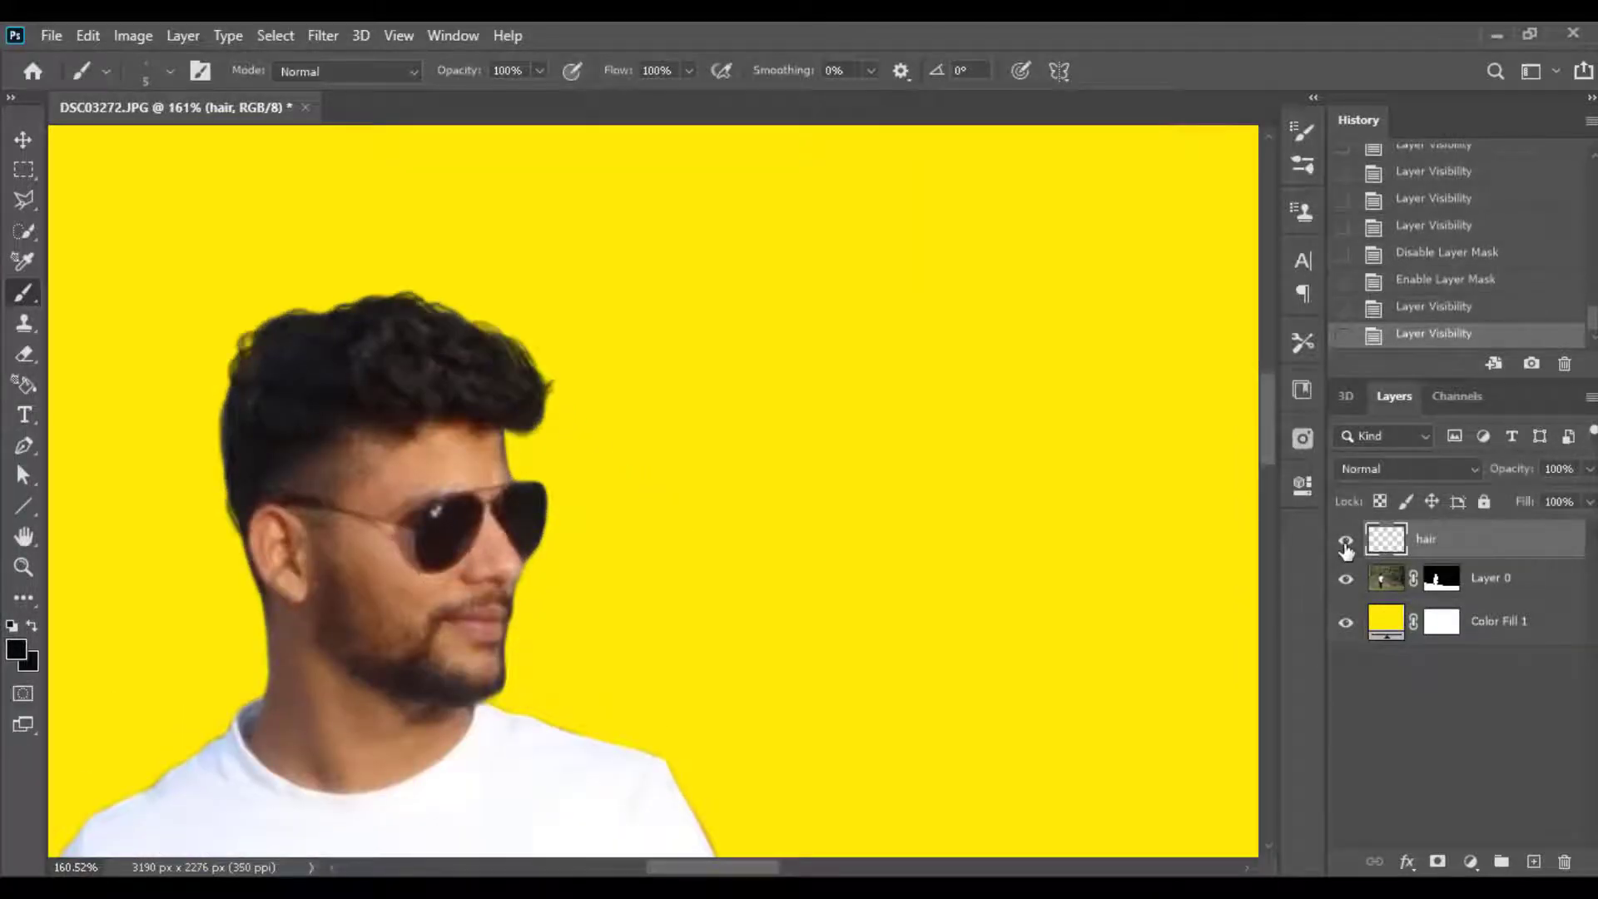
pyautogui.click(1347, 543)
pyautogui.click(1346, 543)
pyautogui.click(1346, 542)
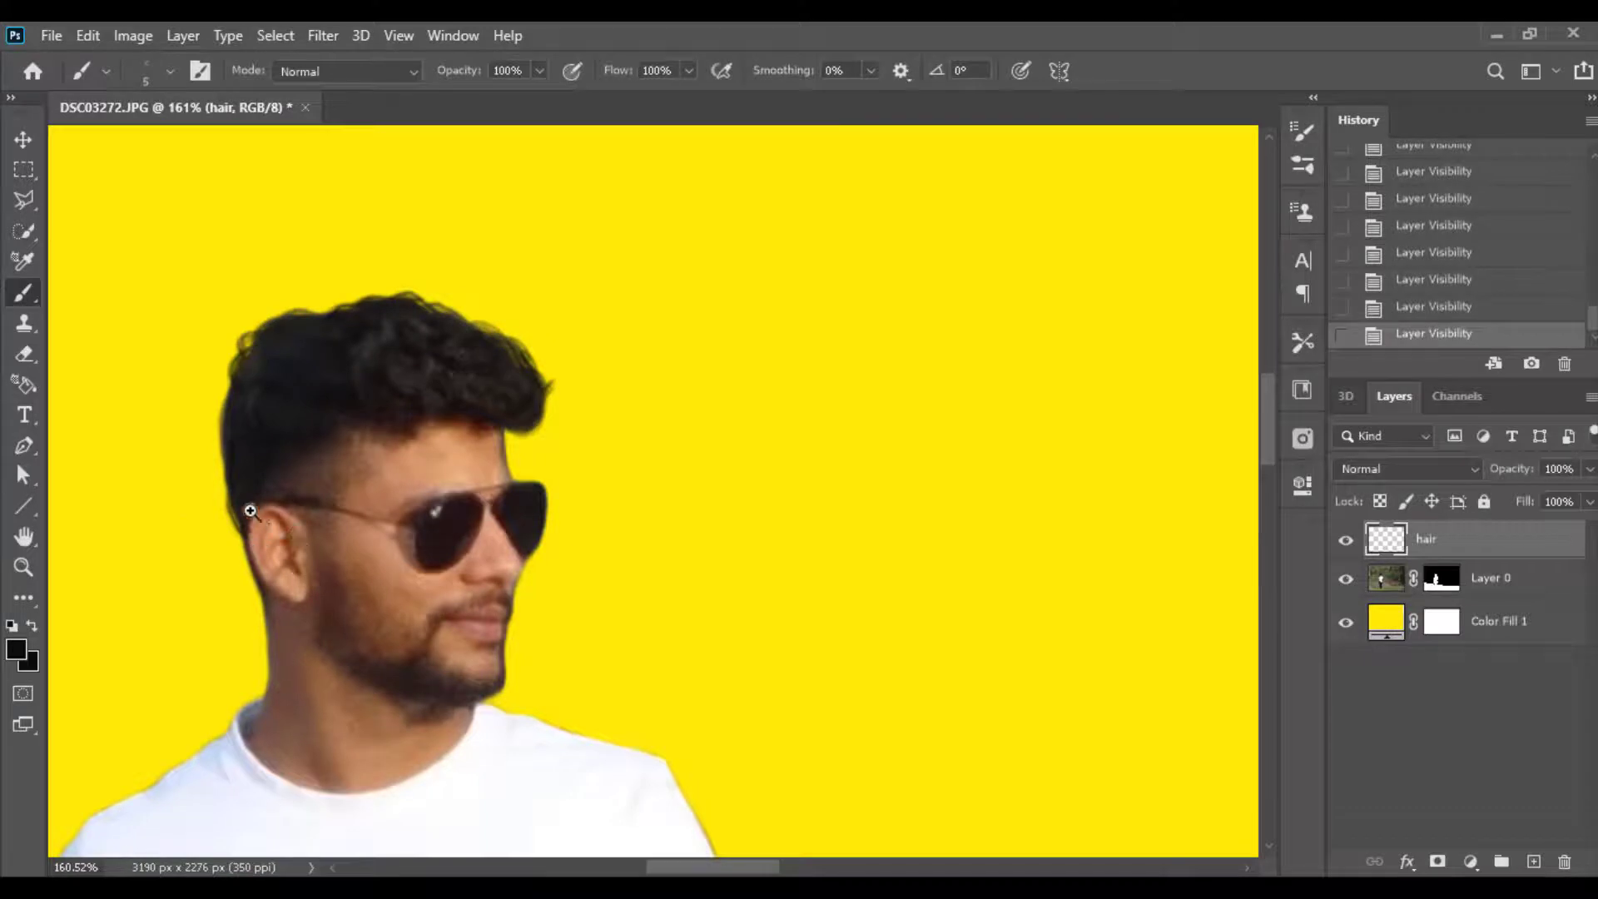
pyautogui.scroll(3, 250, 510)
pyautogui.click(1438, 862)
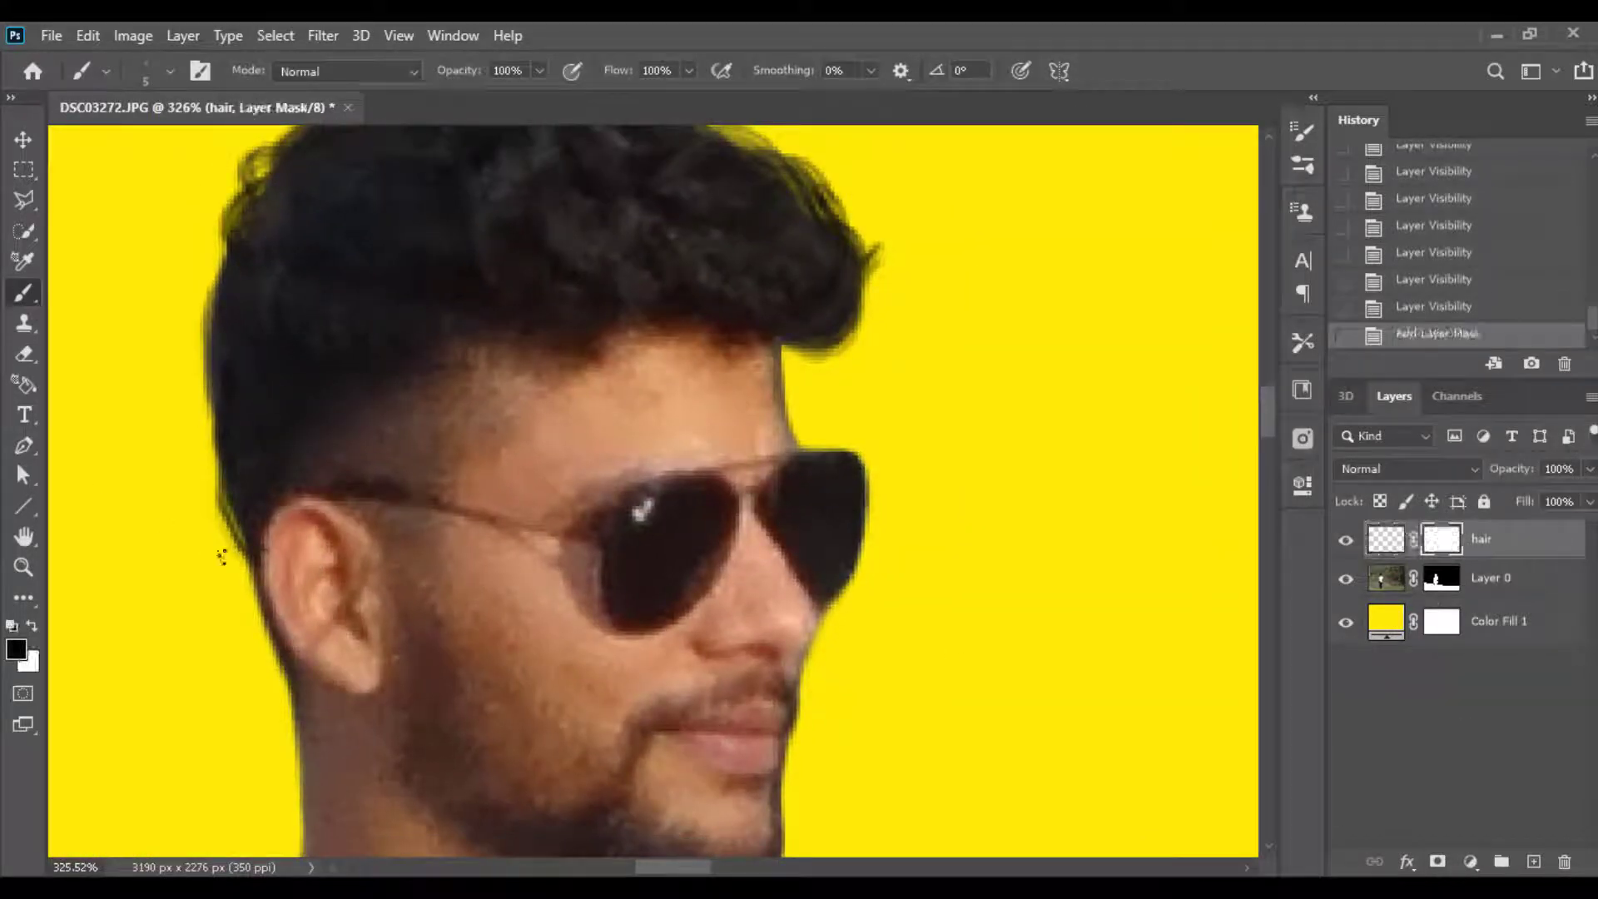
pyautogui.moveTo(221, 556); pyautogui.dragTo(225, 503)
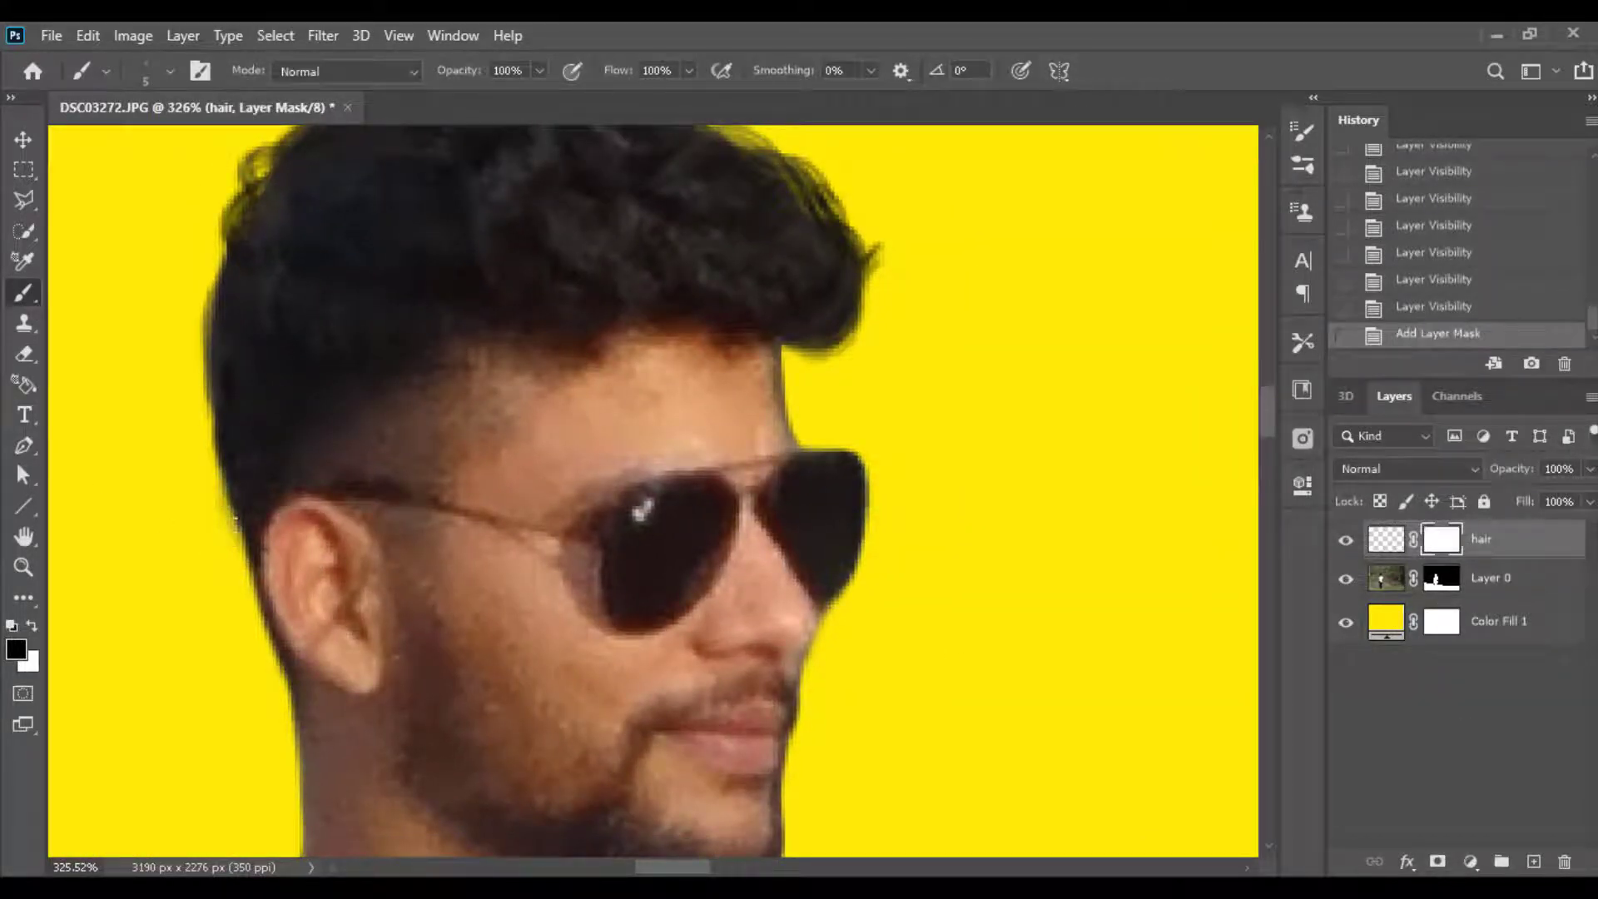
# Step: Undo the hair mask, erase the stray hair beside the ear instead, and compare the result
pyautogui.press('v')
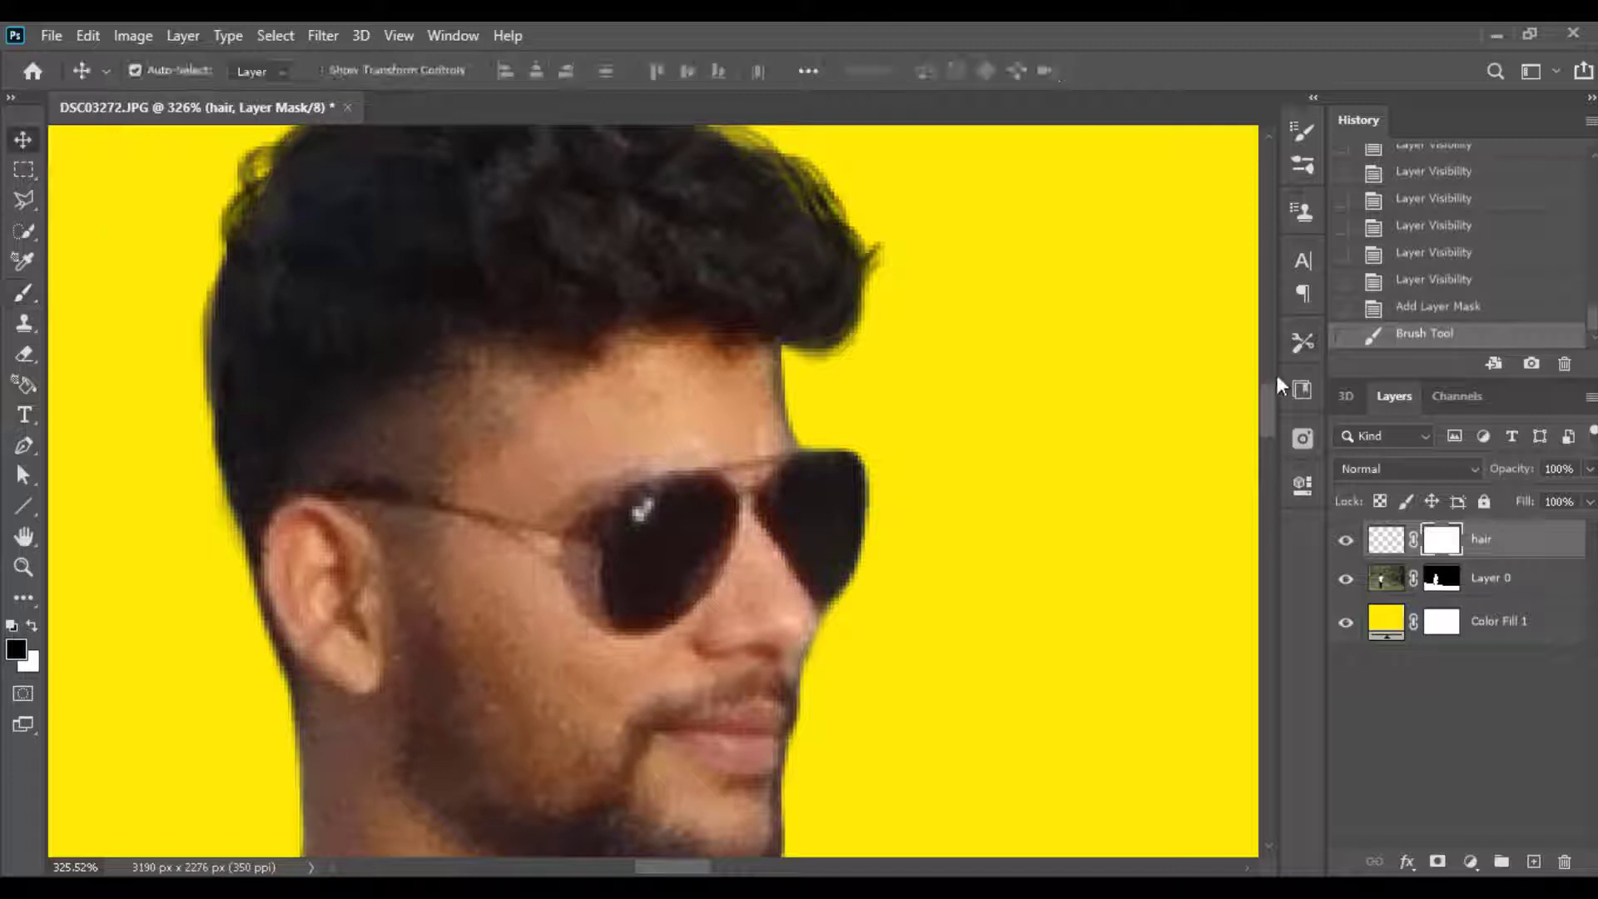
pyautogui.click(1439, 305)
pyautogui.press('e')
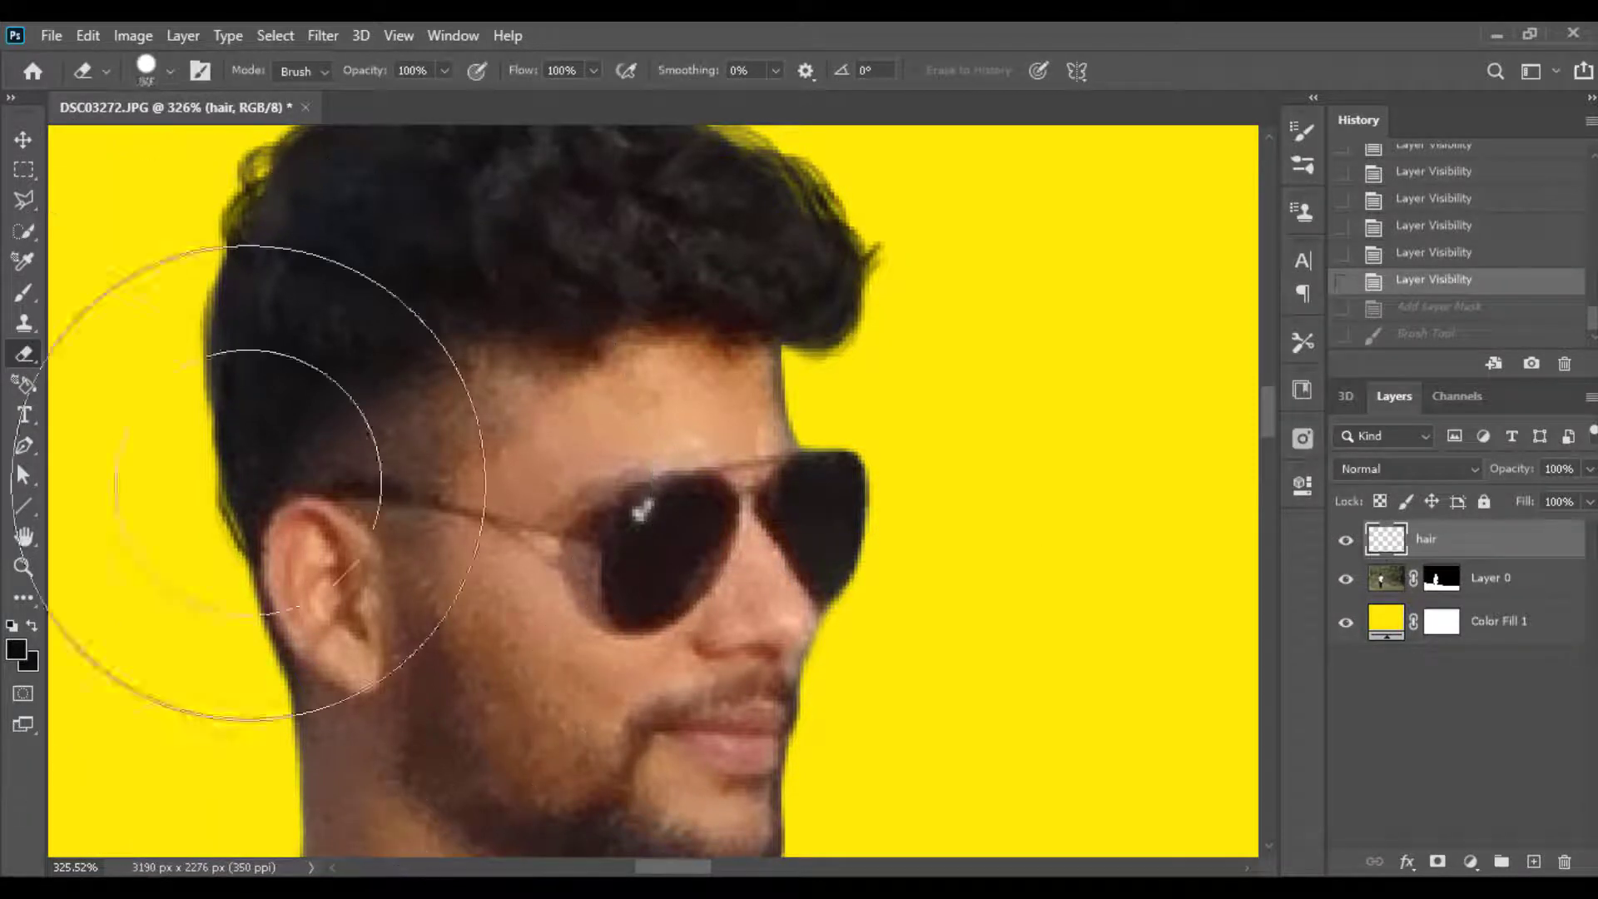
pyautogui.moveTo(232, 492); pyautogui.dragTo(218, 536)
pyautogui.press('v')
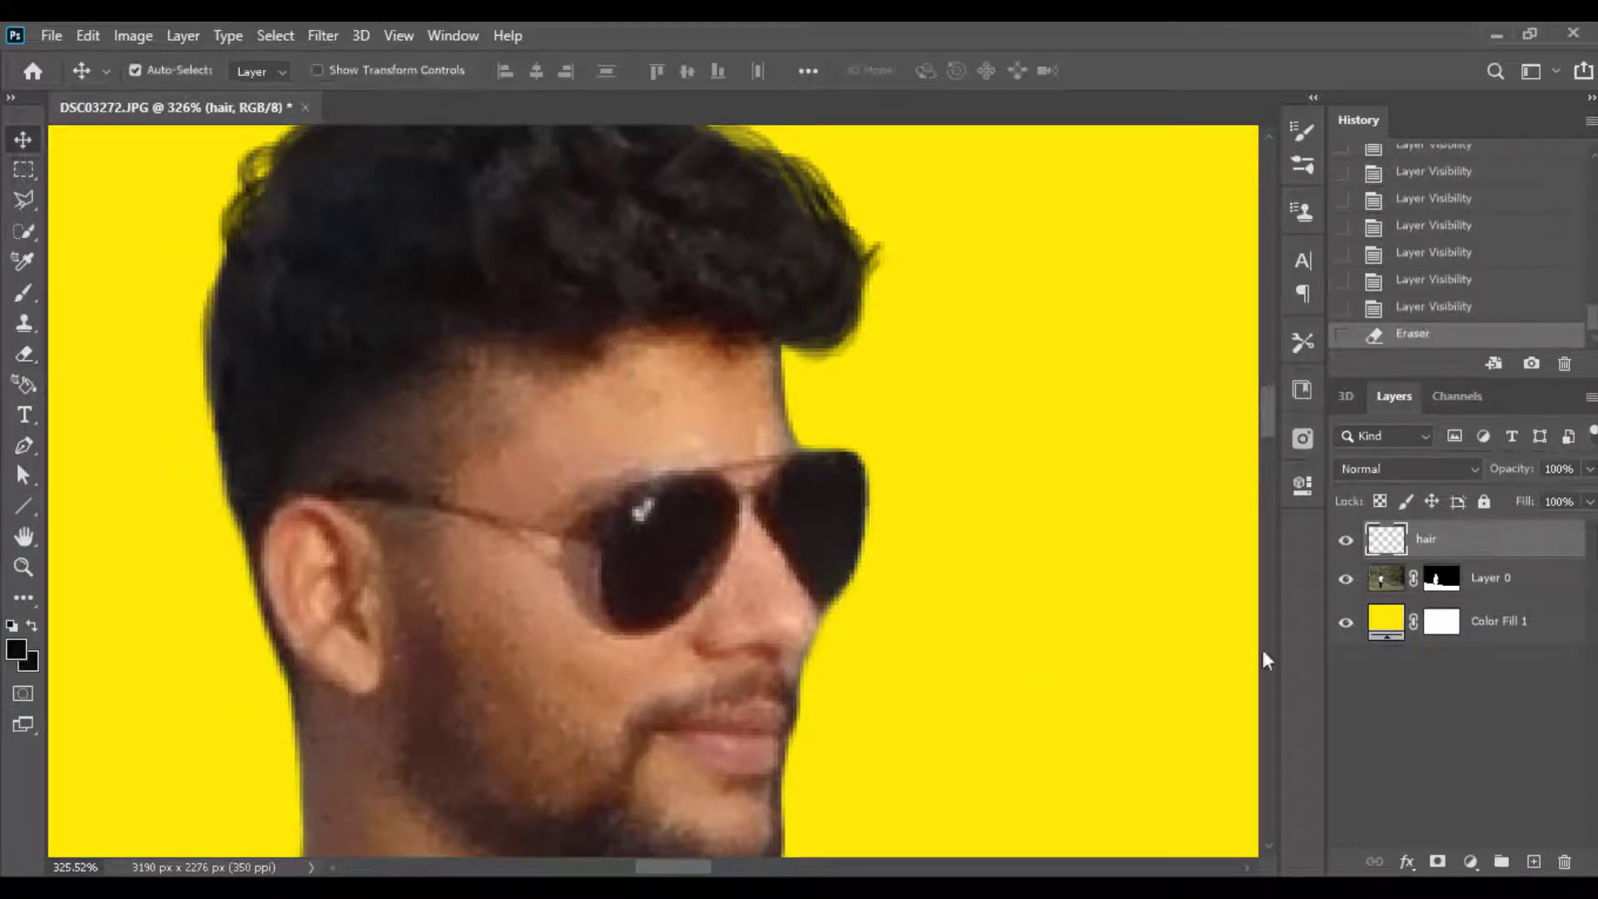
pyautogui.click(1346, 539)
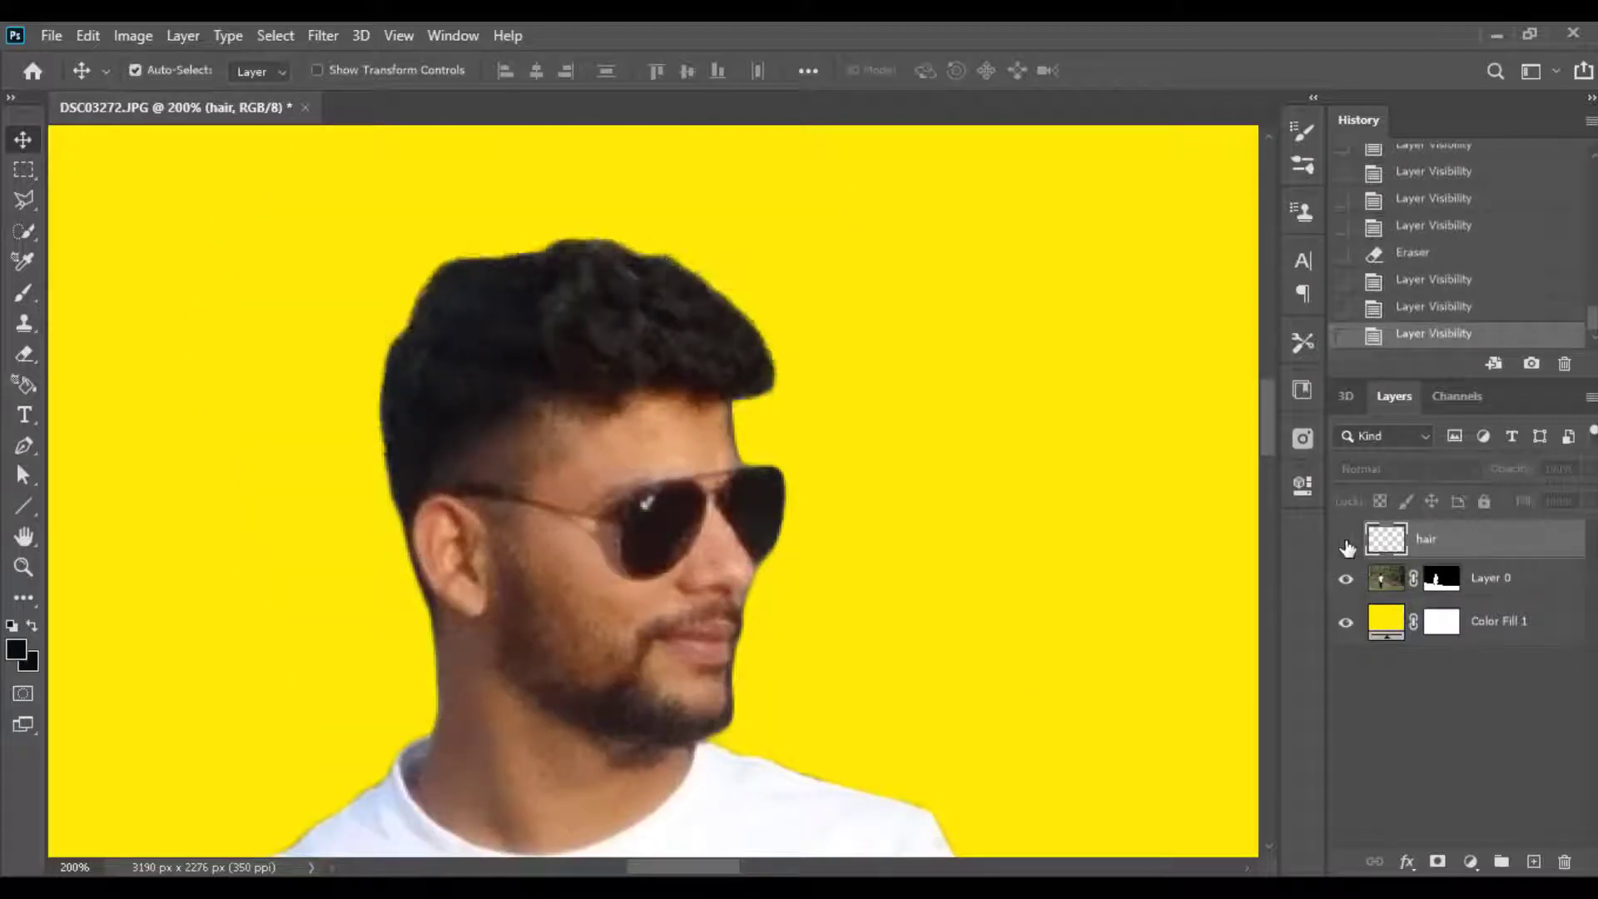
# Step: Set up a small Soft Round brush with adjusted hardness
pyautogui.click(1345, 539)
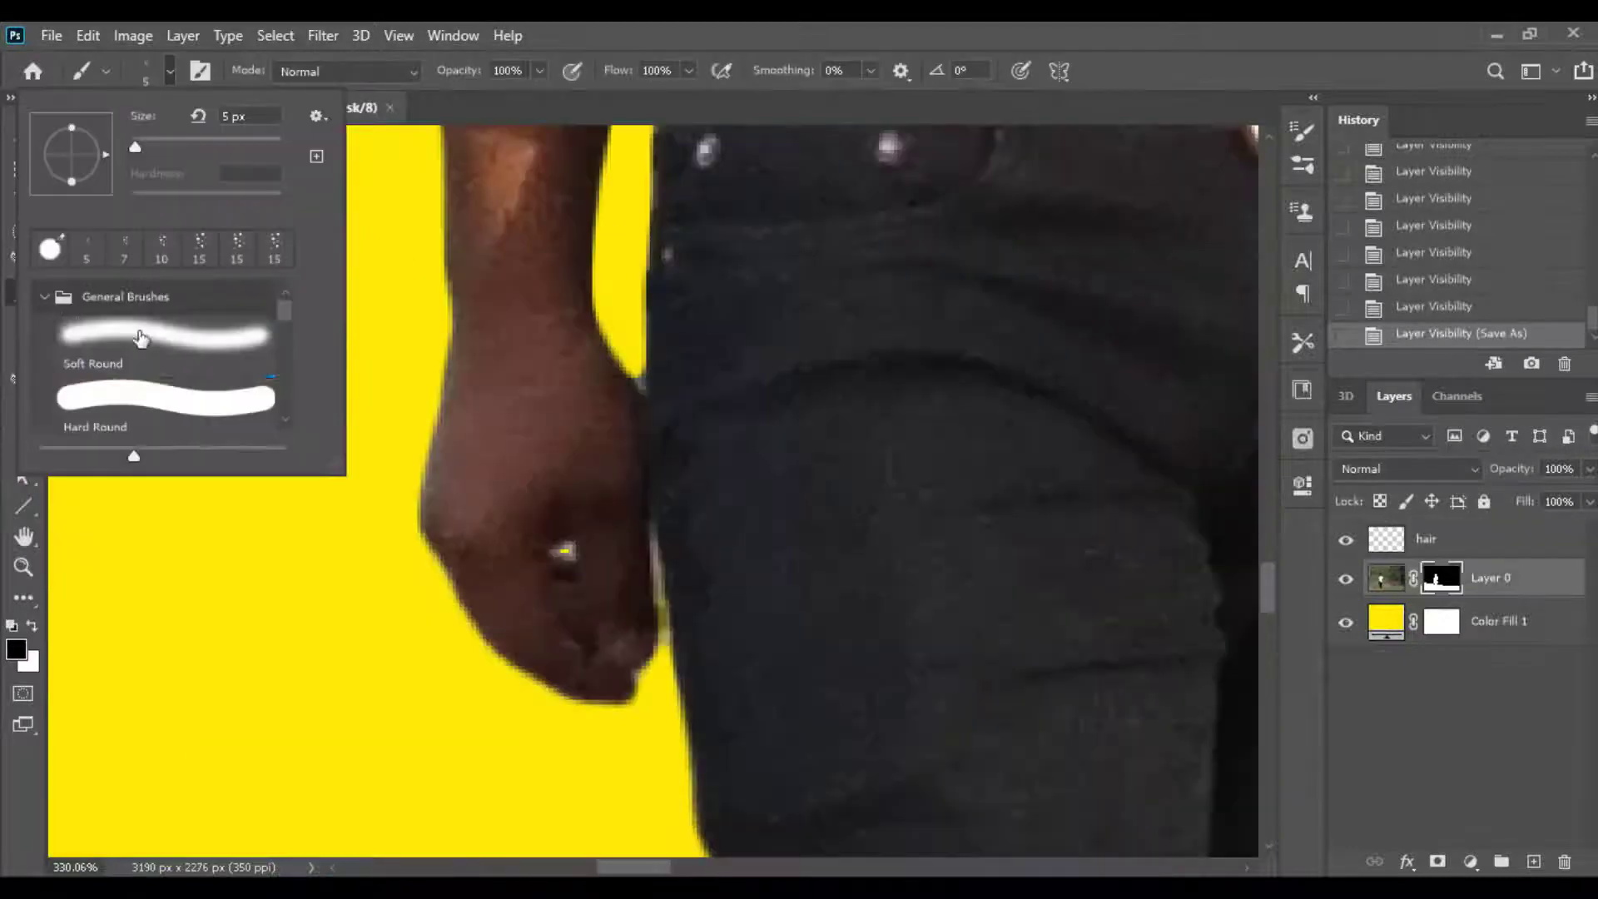
pyautogui.doubleClick(140, 337)
pyautogui.rightClick(704, 473)
pyautogui.press('Return')
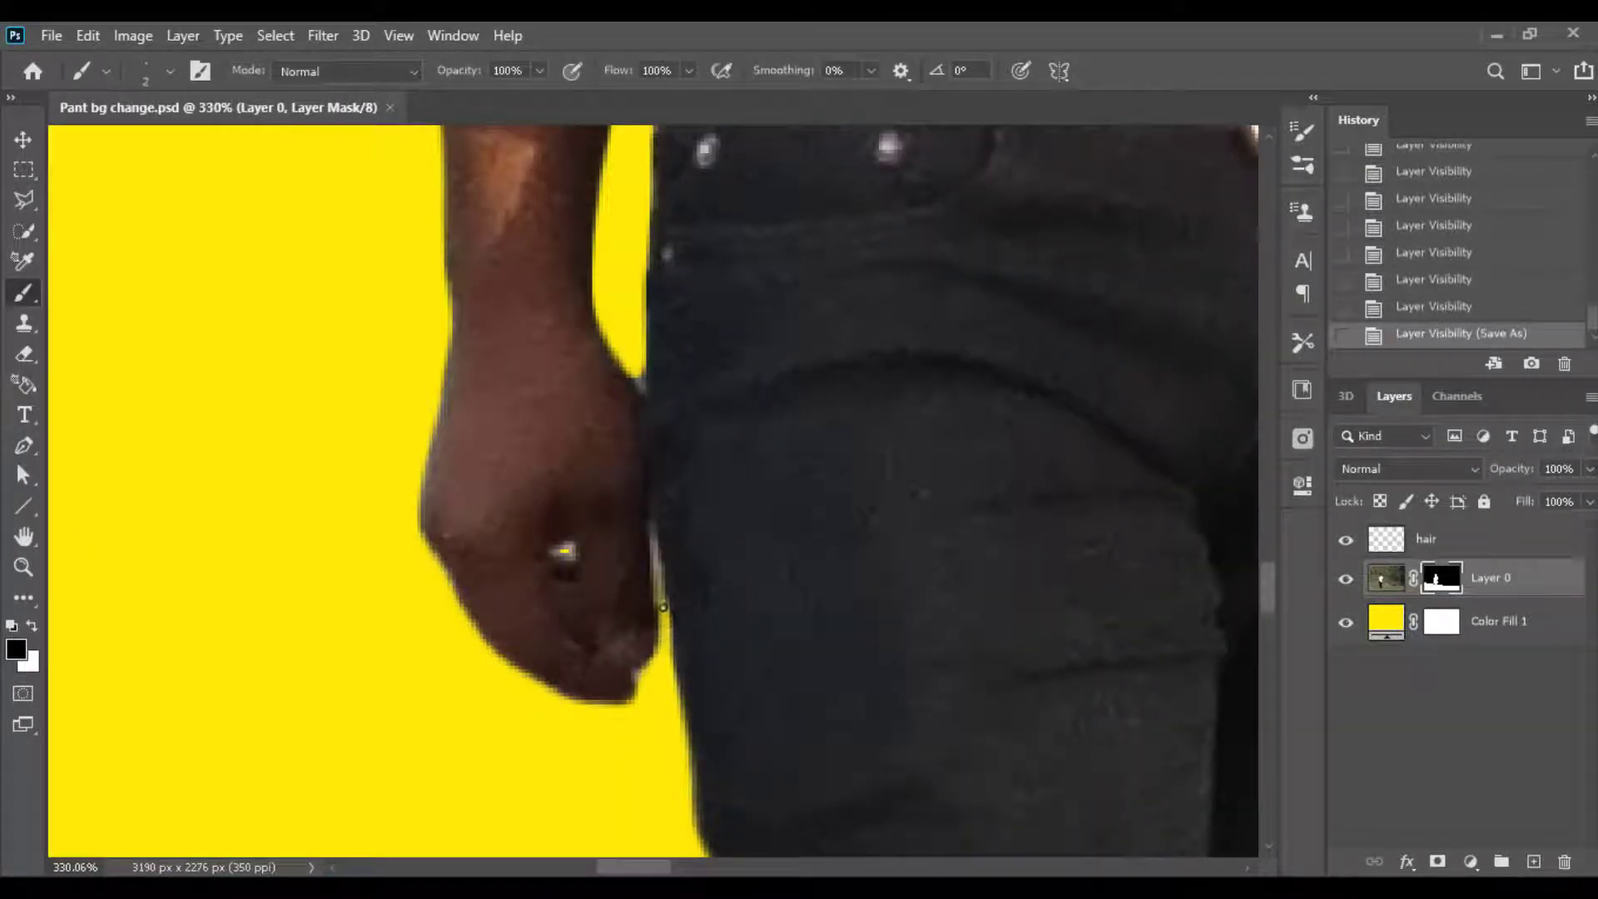
# Step: Paint Layer 0's mask edges along the jeans, wrist and fist
pyautogui.moveTo(653, 597); pyautogui.dragTo(671, 657)
pyautogui.click(634, 380)
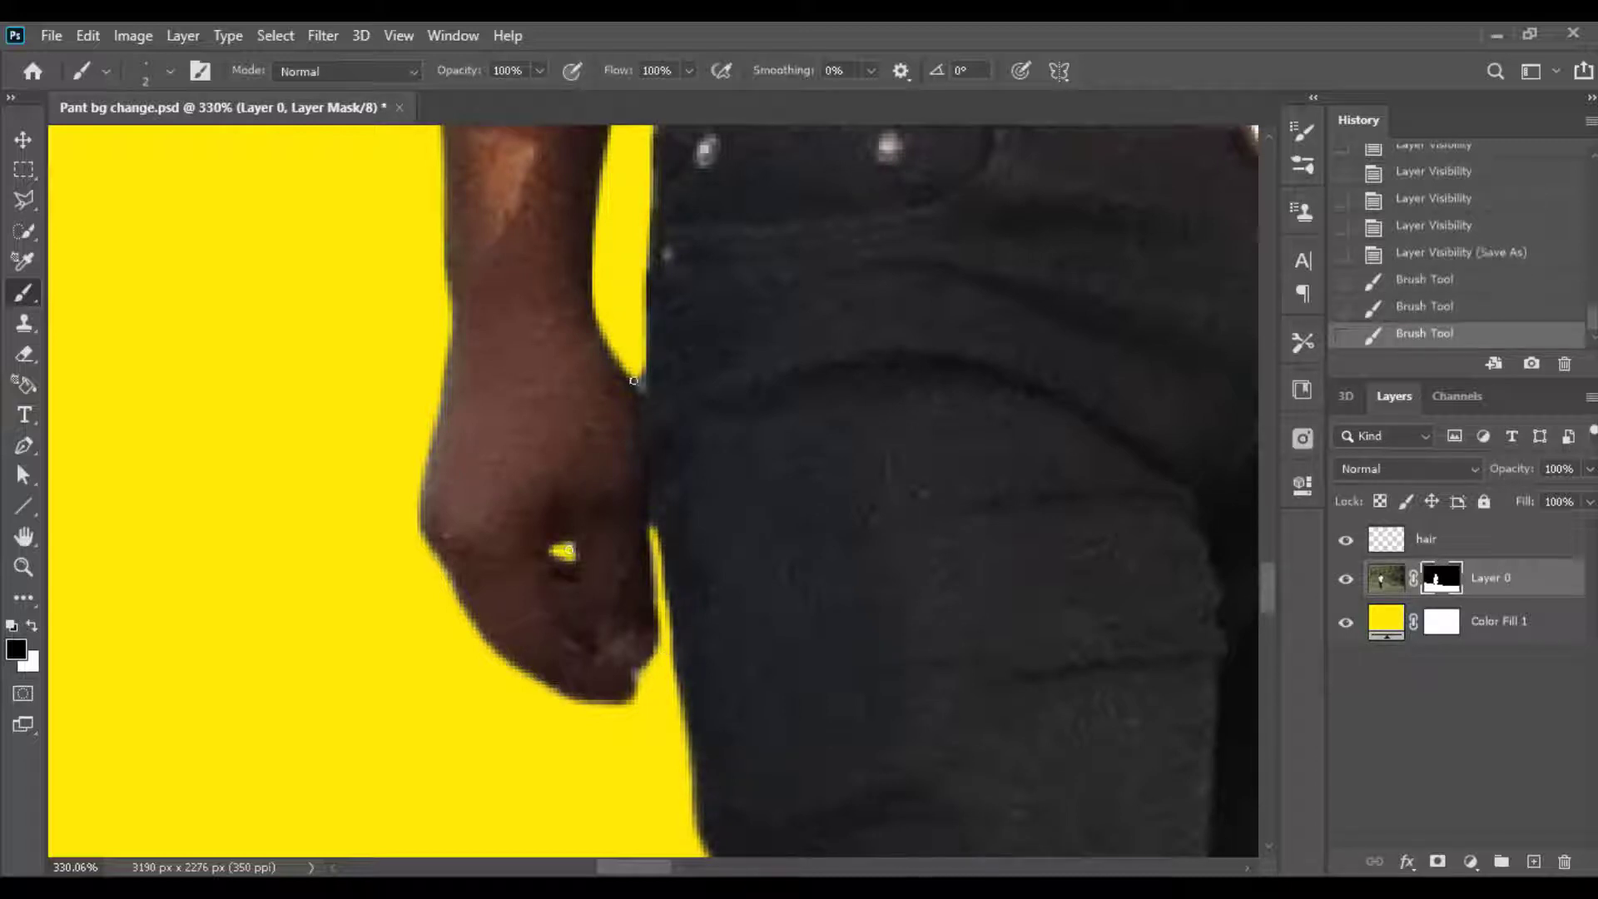
pyautogui.moveTo(639, 372); pyautogui.dragTo(644, 391)
pyautogui.hscroll(3, 508, 760)
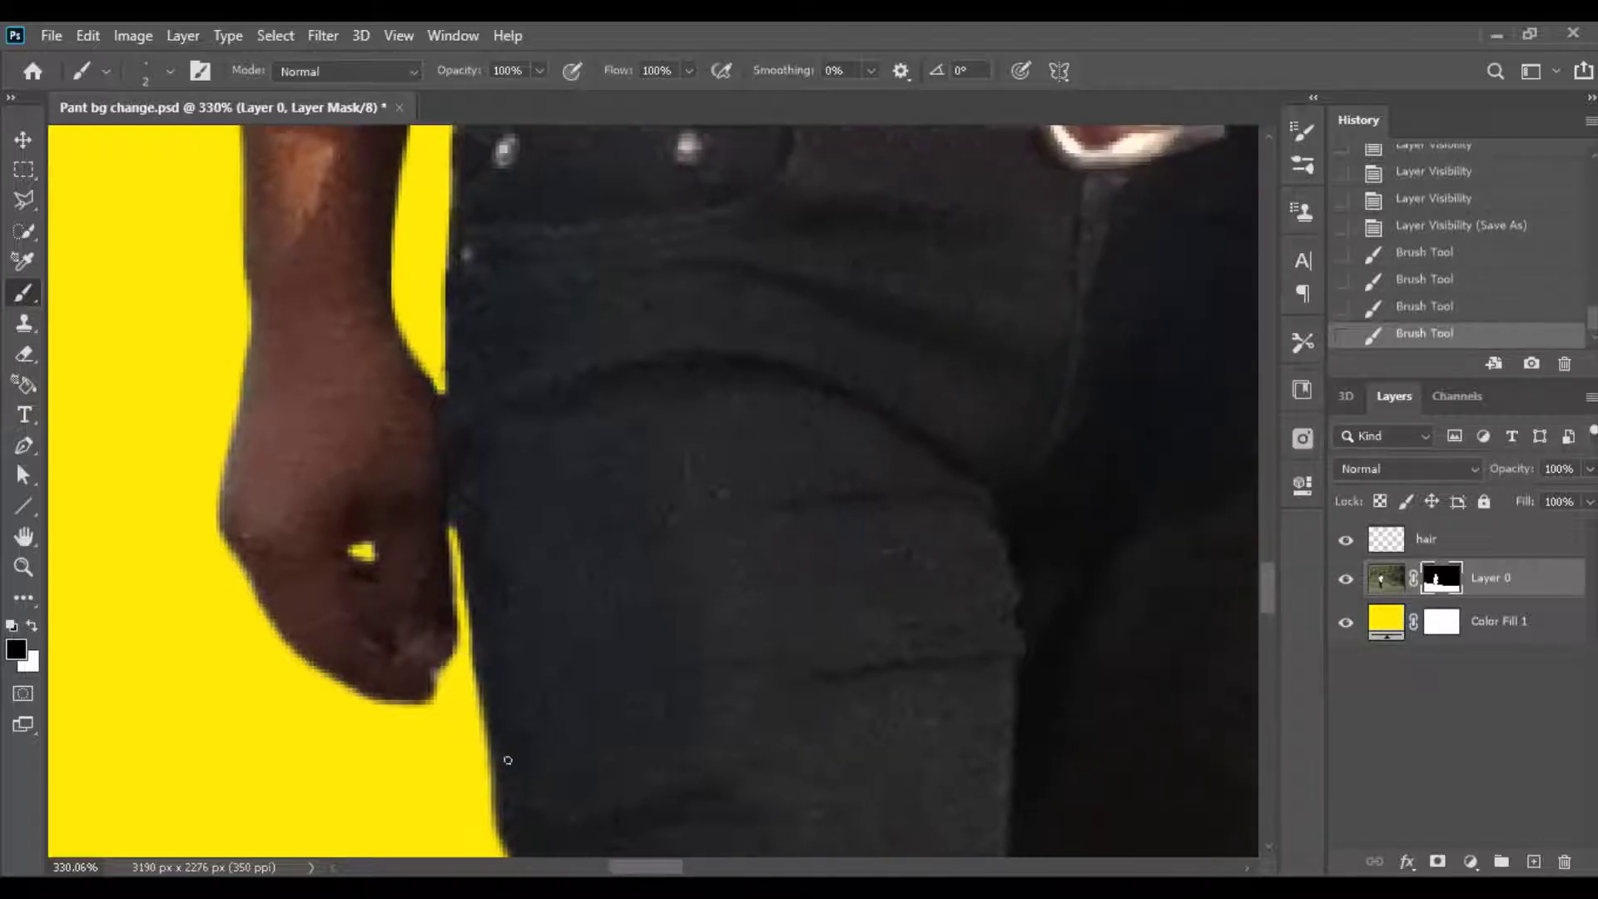
pyautogui.click(439, 675)
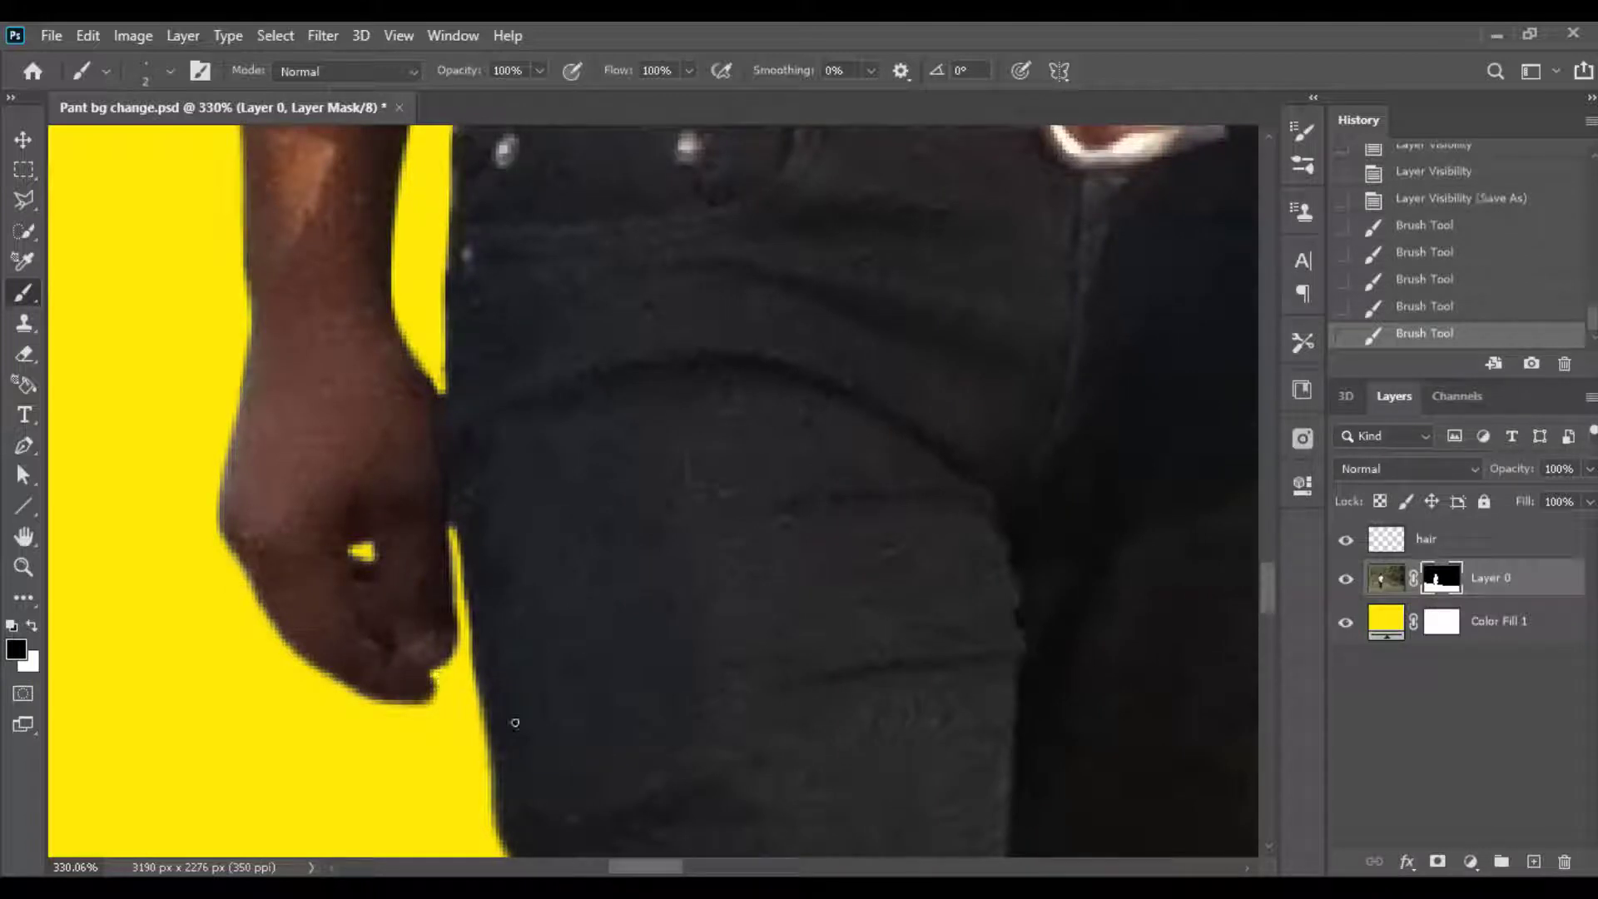
pyautogui.click(434, 710)
# Step: Redo and undo beard brush strokes on the bead layer
pyautogui.scroll(5, 1272, 589)
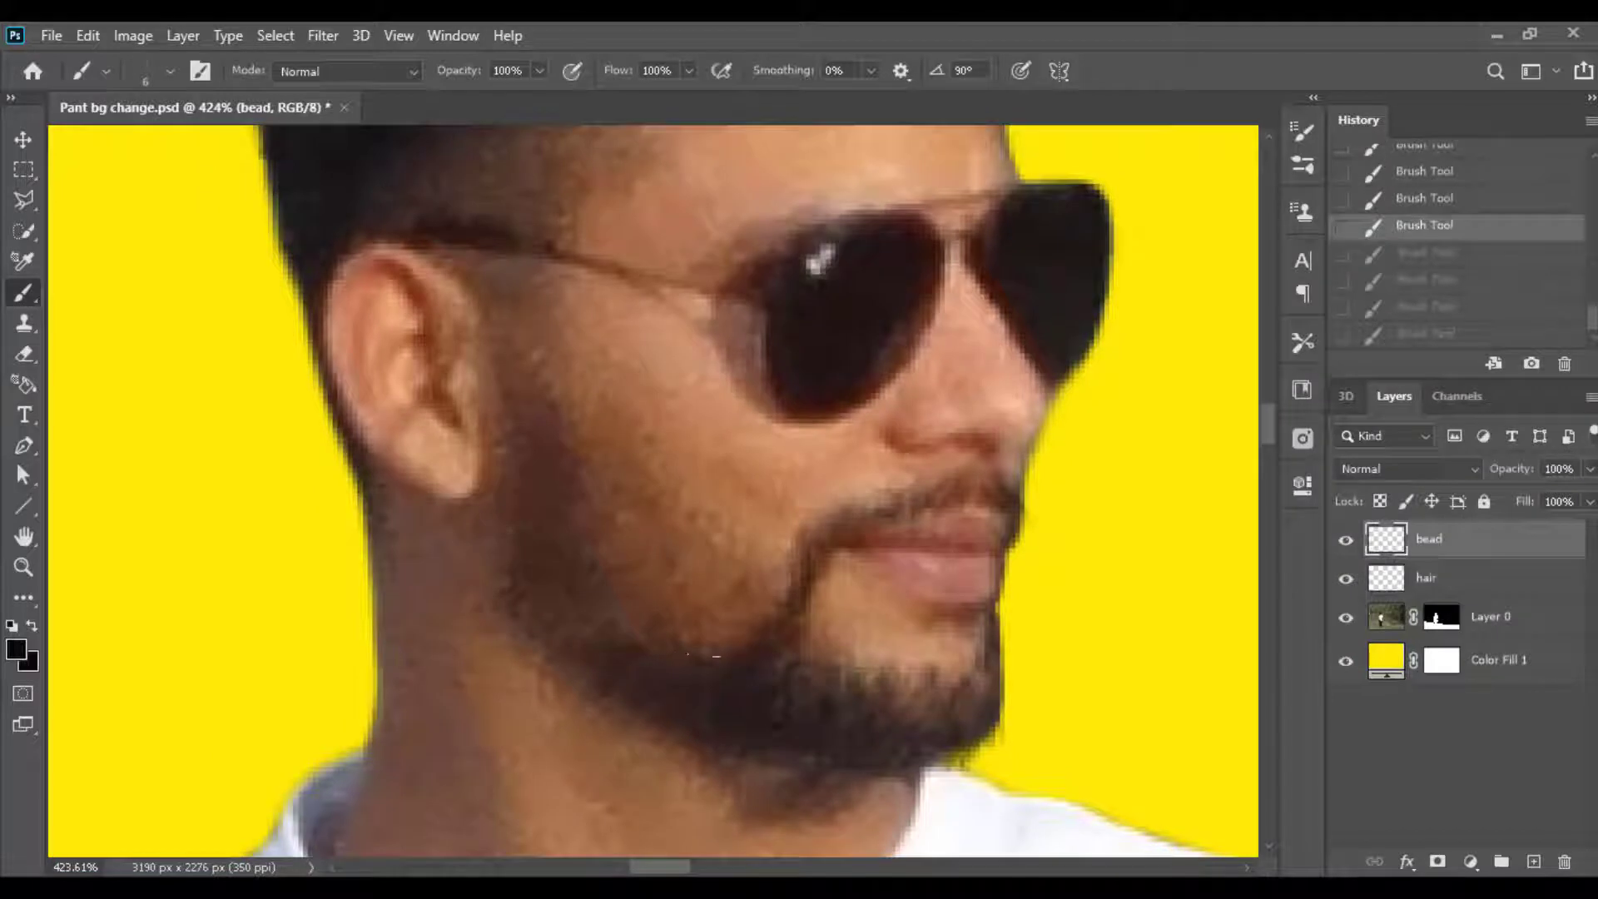
pyautogui.hotkey('ctrl', 'shift', 'z')
pyautogui.hotkey('ctrl', 'shift', 'z')
pyautogui.hotkey('ctrl', 'shift', 'z')
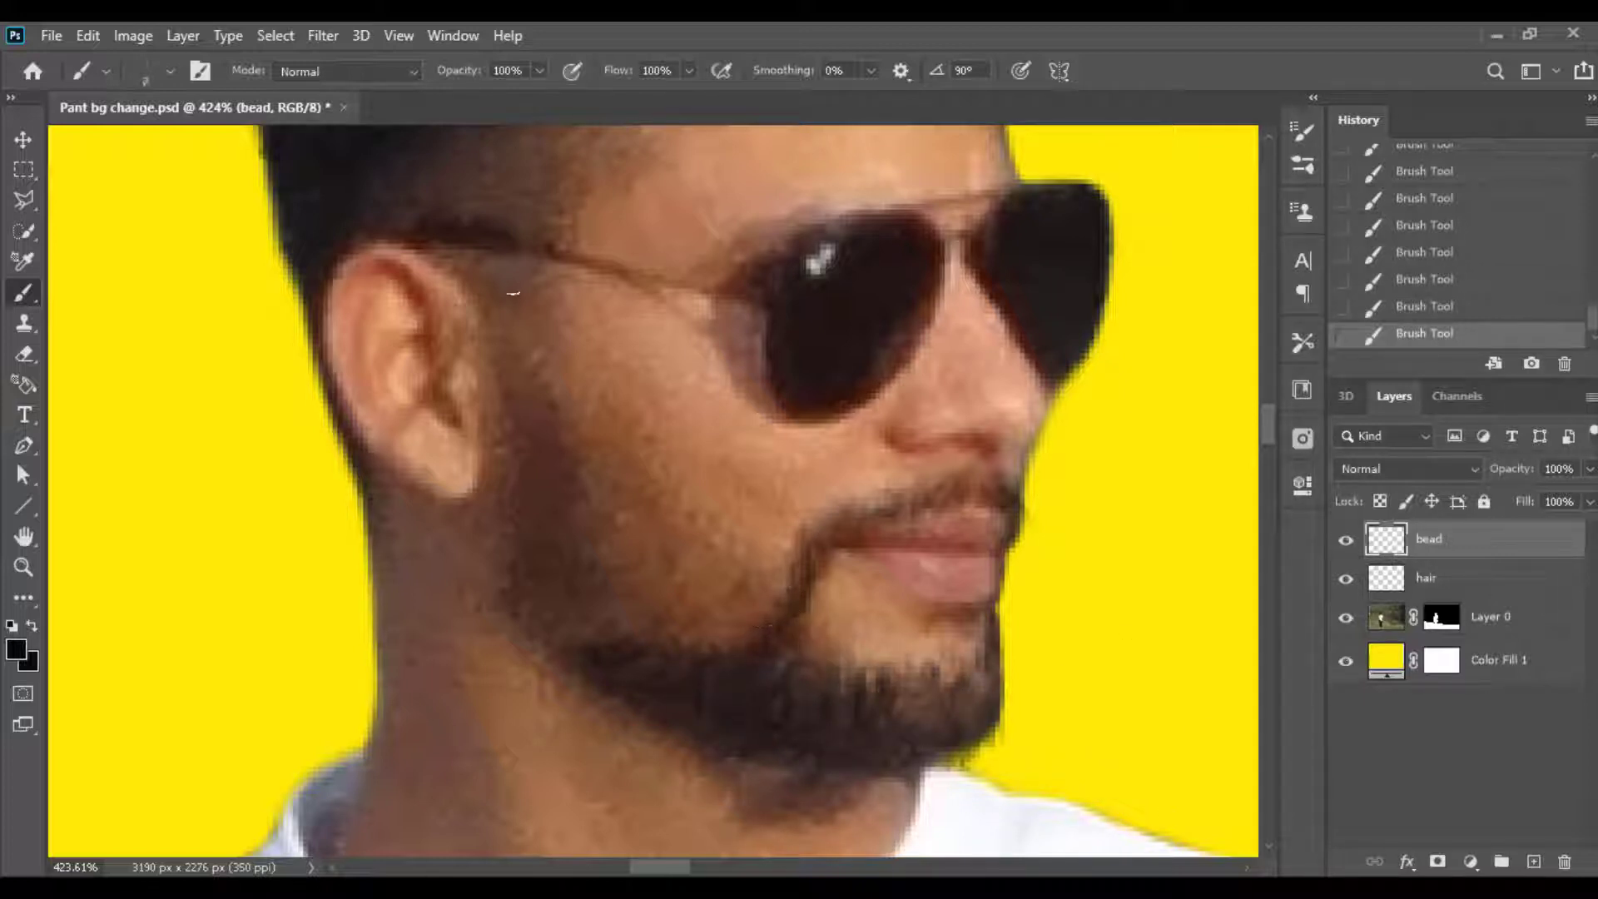
pyautogui.scroll(5, 843, 505)
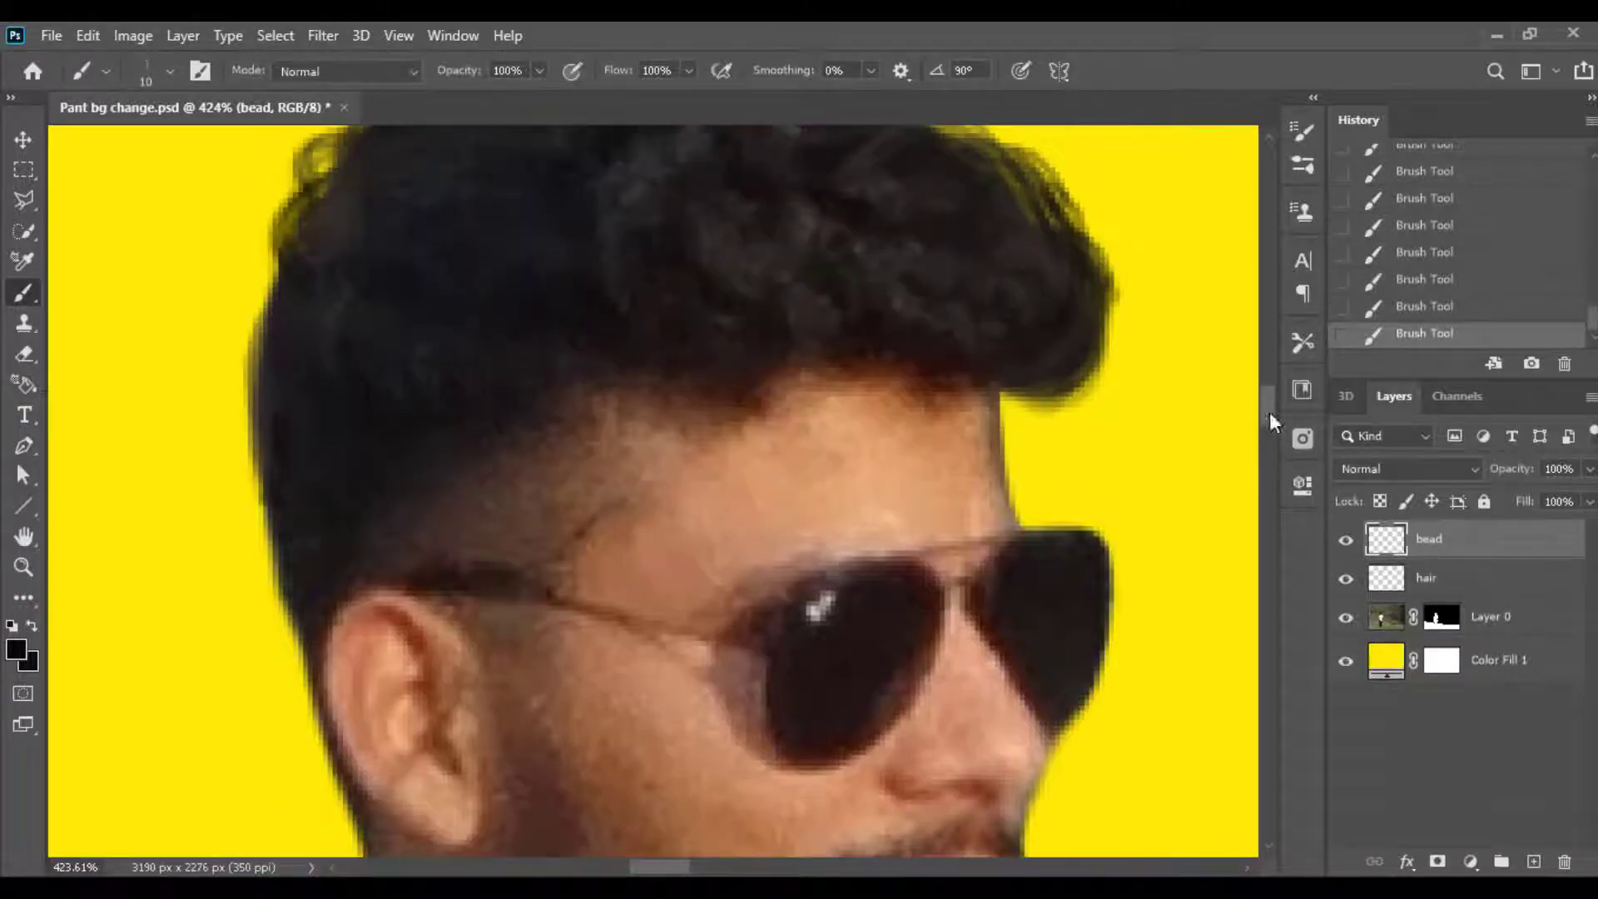
pyautogui.hotkey('ctrl', 'z')
pyautogui.scroll(-5, 1274, 437)
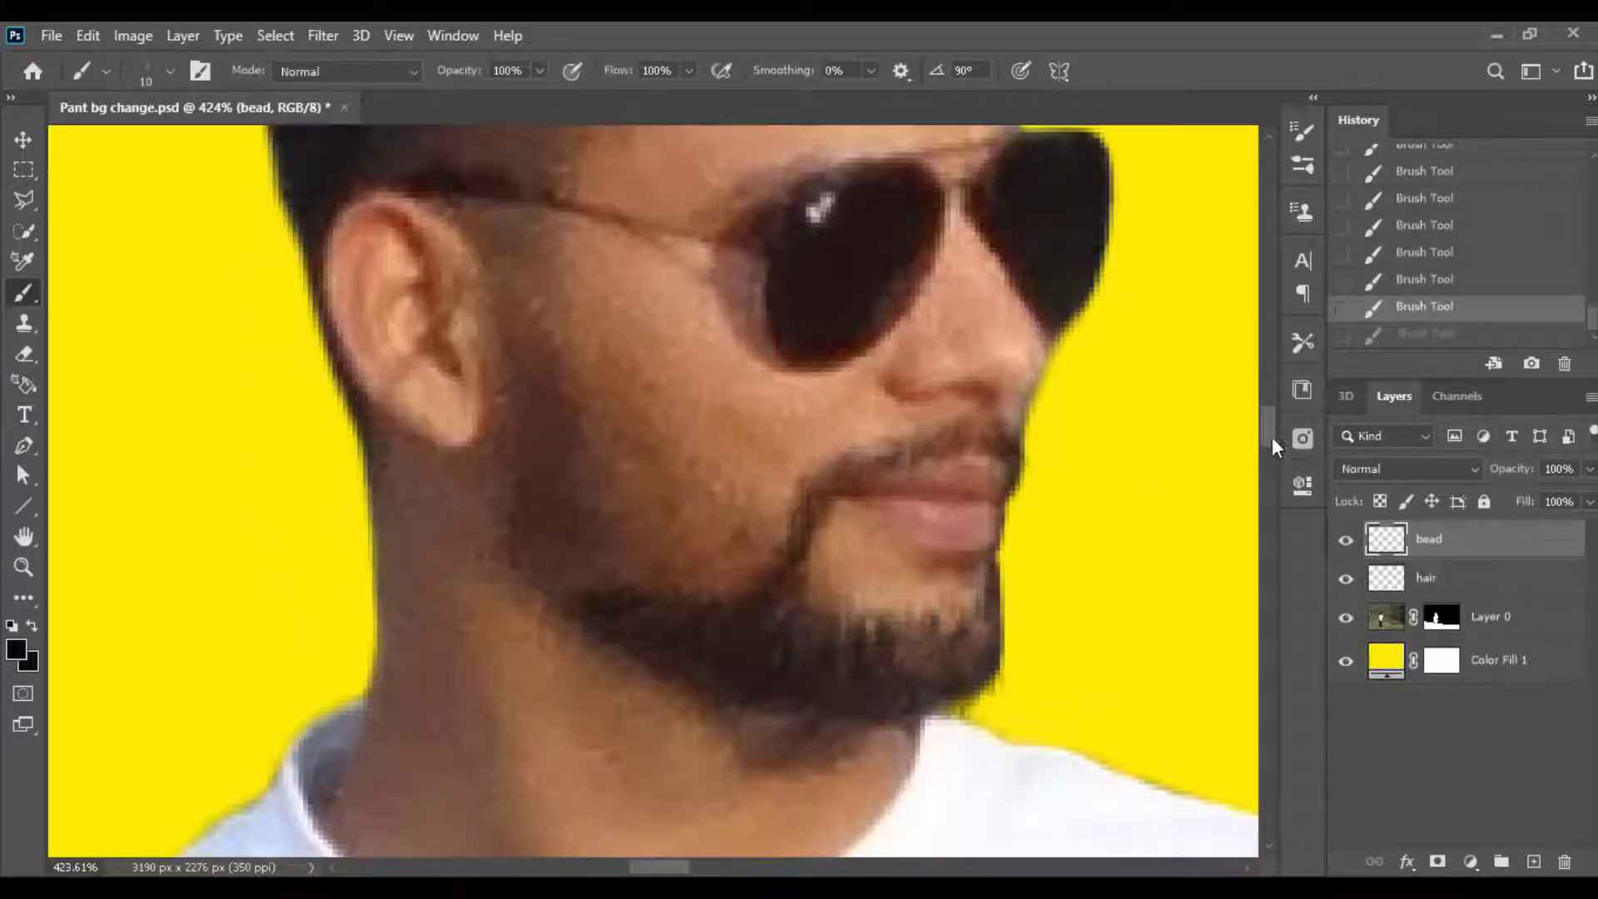
pyautogui.scroll(-3, 1274, 437)
pyautogui.scroll(2, 1282, 450)
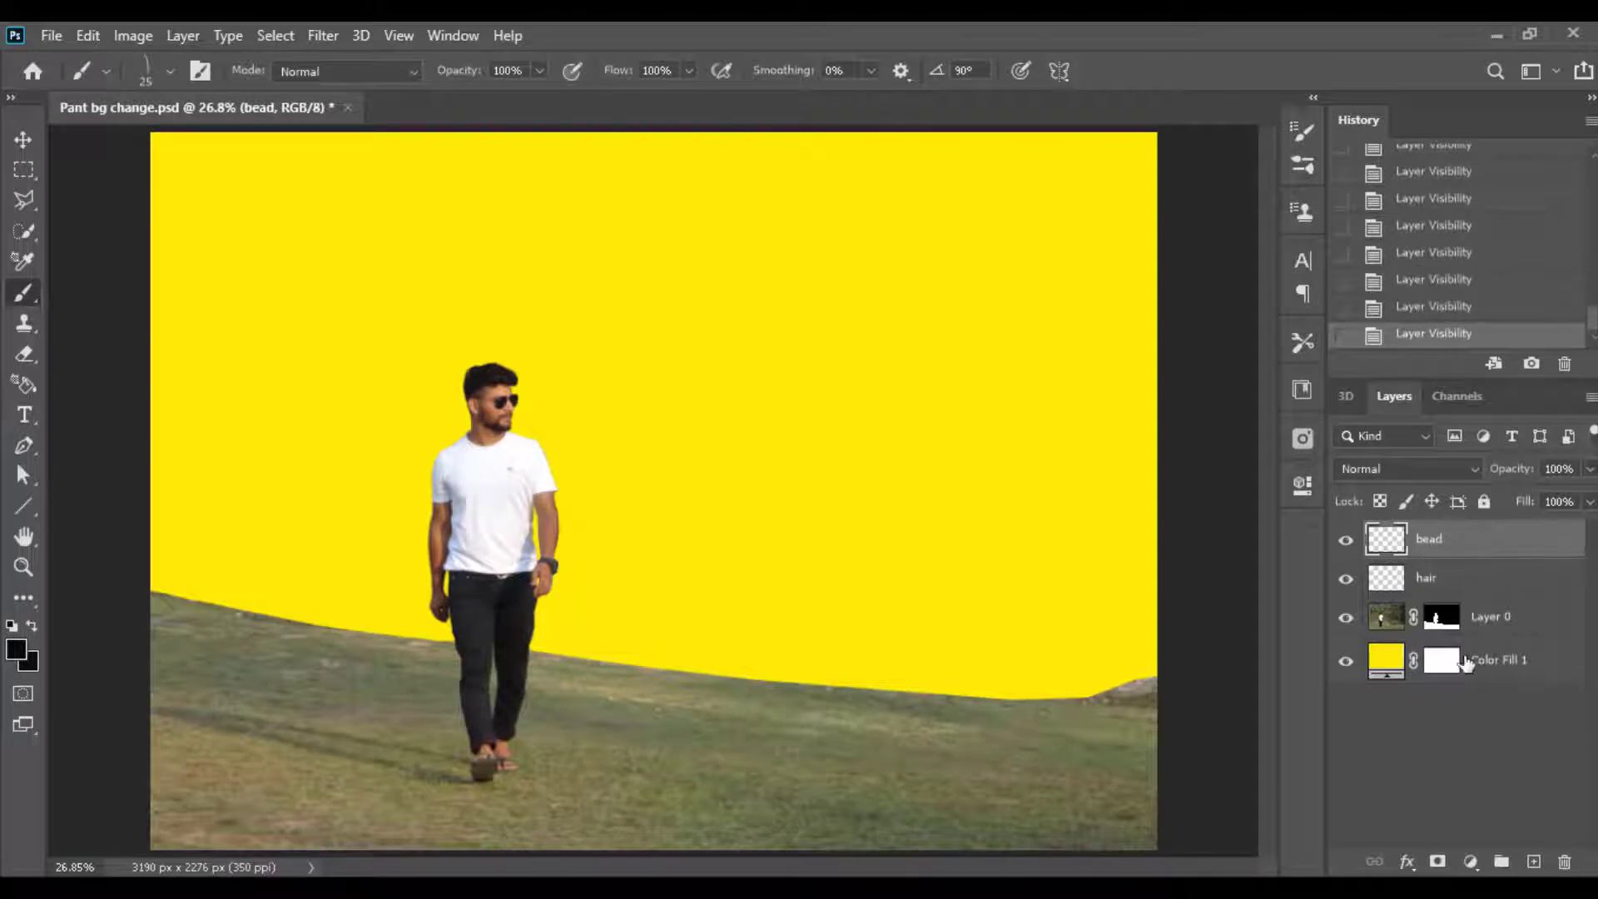
# Step: Hide the yellow Color Fill 1 layer and make Layer 0 active
pyautogui.click(1464, 661)
pyautogui.click(1346, 660)
pyautogui.click(1372, 620)
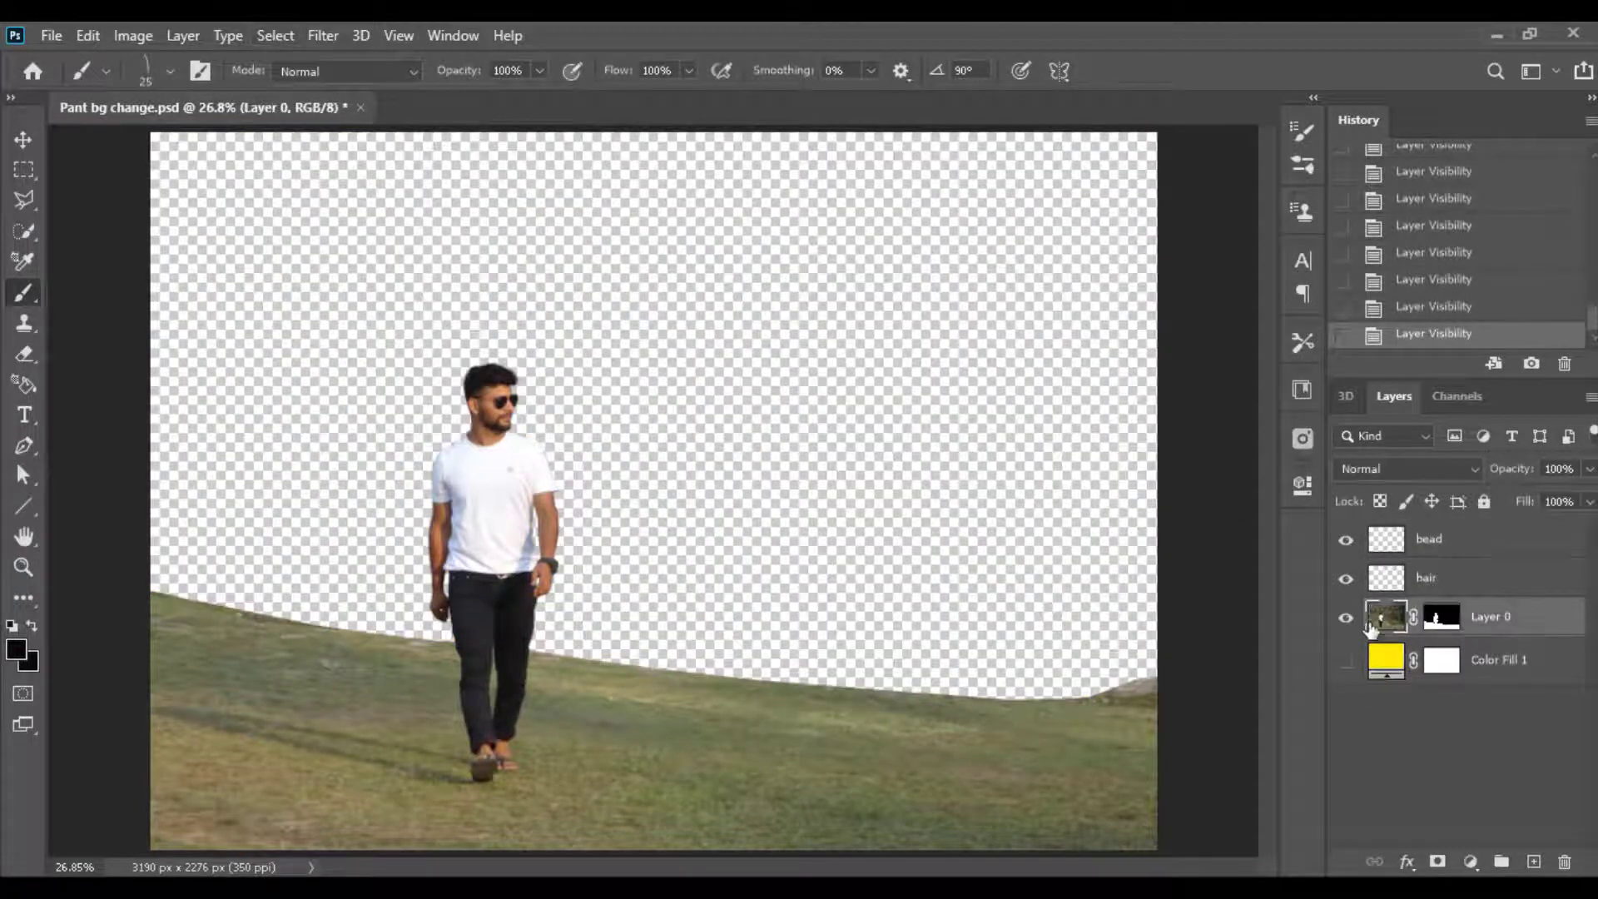
pyautogui.click(323, 35)
# Step: In Camera Raw, raise exposure and contrast, lower highlights, lift shadows and add clarity
pyautogui.click(391, 200)
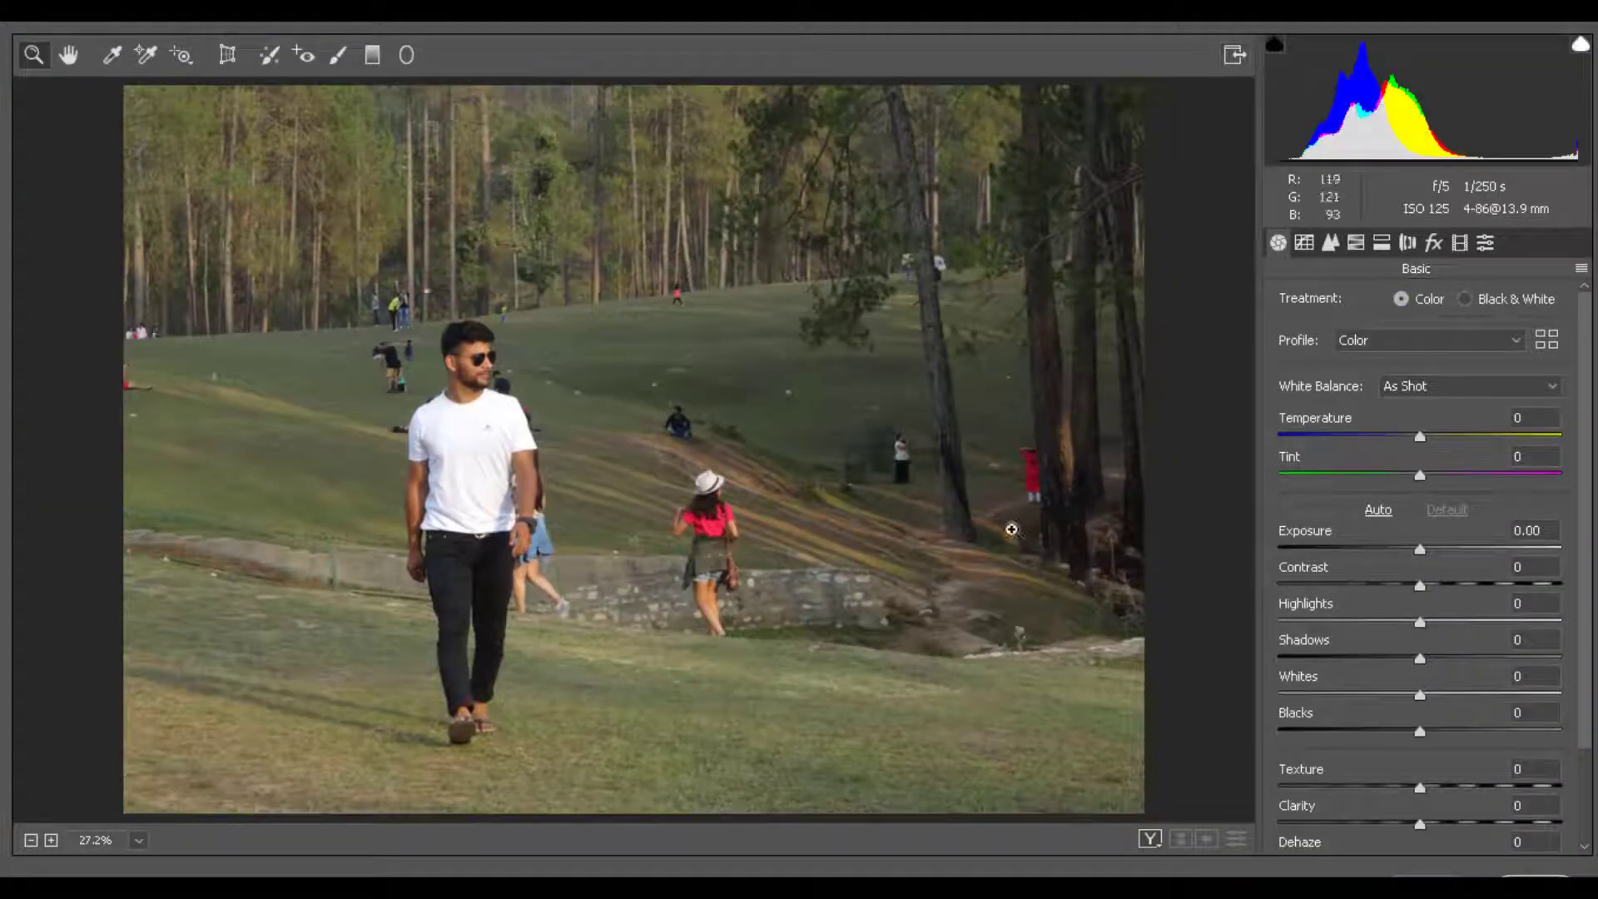
pyautogui.click(614, 471)
pyautogui.click(560, 425)
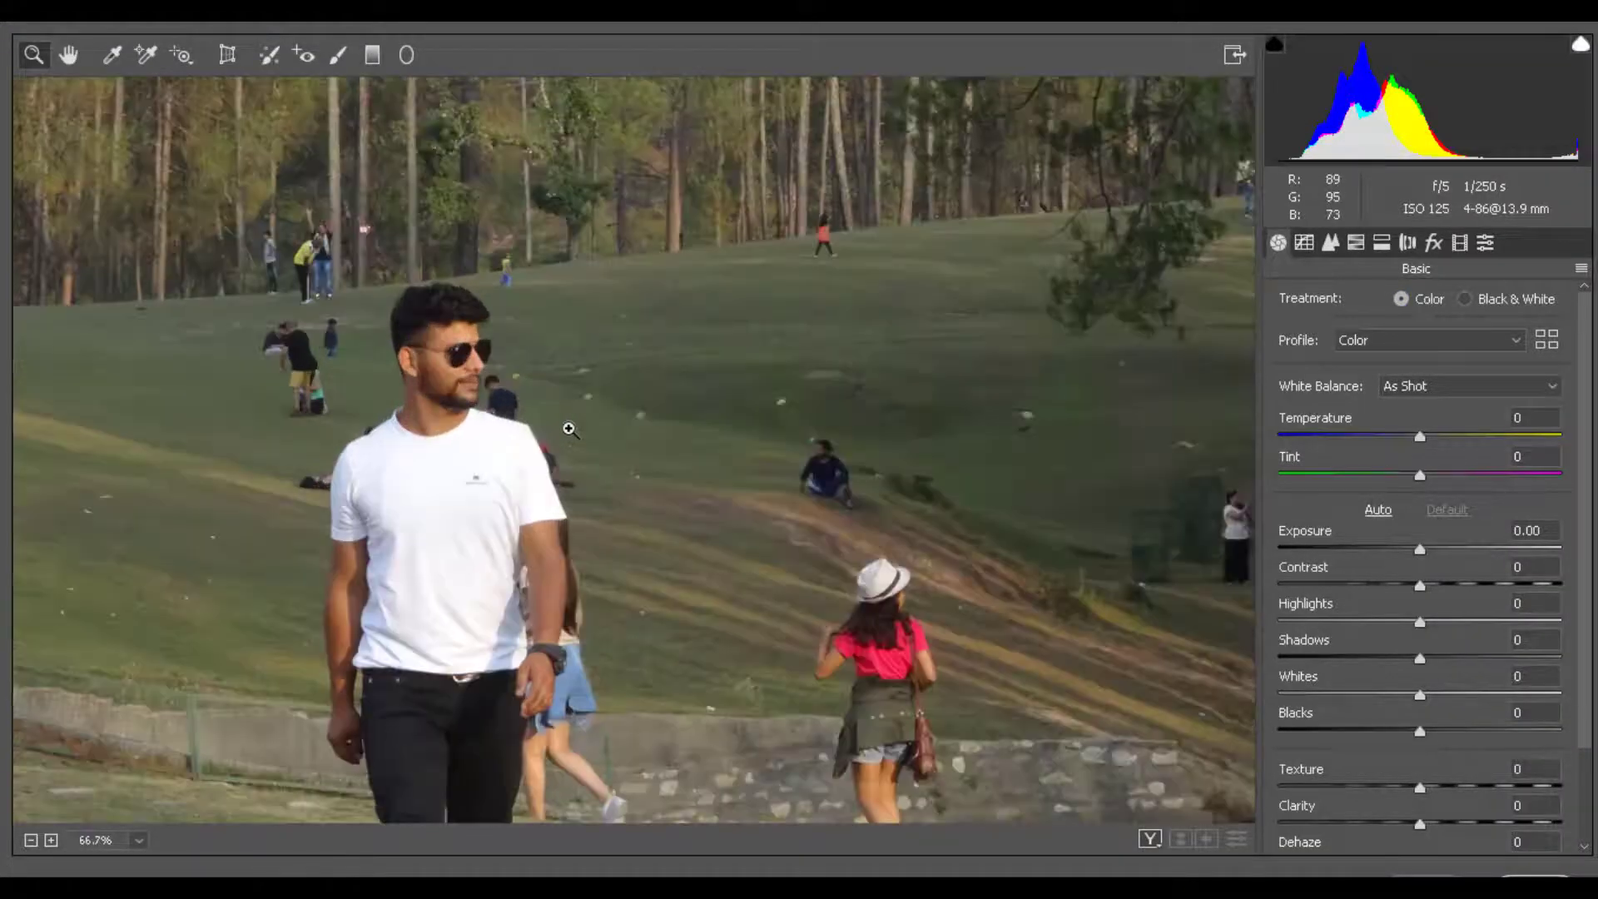
pyautogui.click(667, 489)
pyautogui.moveTo(1420, 550)
pyautogui.mouseDown()
pyautogui.moveTo(1401, 586)
pyautogui.moveTo(1446, 586)
pyautogui.moveTo(1217, 647)
pyautogui.moveTo(1315, 622)
pyautogui.mouseUp()
pyautogui.moveTo(1317, 693); pyautogui.dragTo(1303, 693)
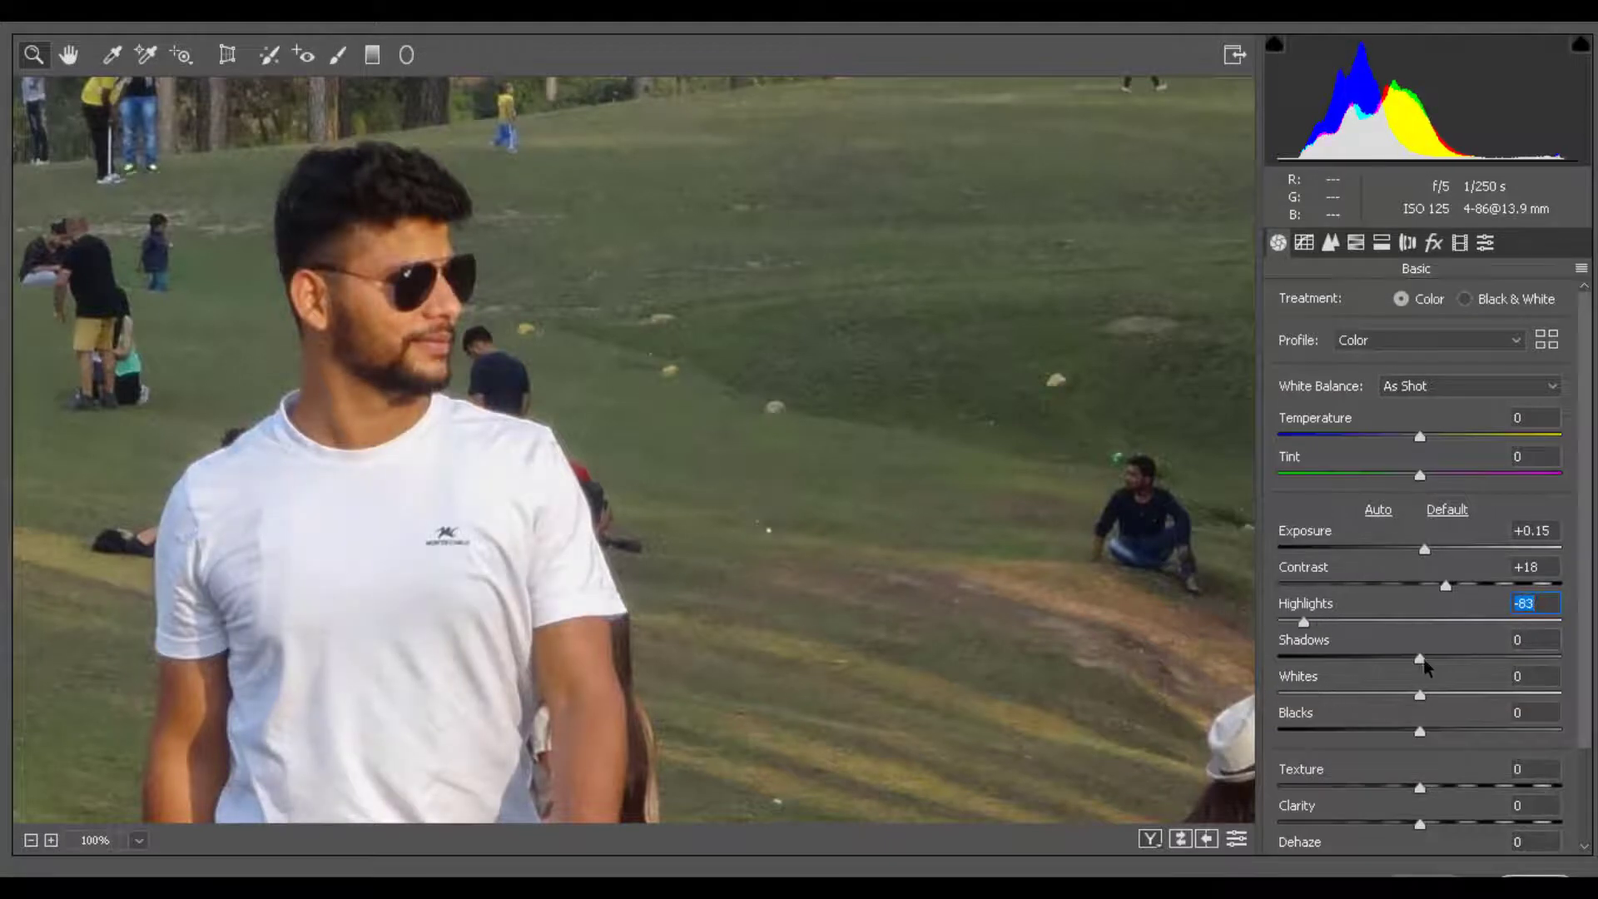
pyautogui.moveTo(1420, 659)
pyautogui.mouseDown()
pyautogui.moveTo(1452, 658)
pyautogui.moveTo(1433, 659)
pyautogui.moveTo(1402, 730)
pyautogui.moveTo(1429, 731)
pyautogui.mouseUp()
pyautogui.moveTo(1421, 824); pyautogui.dragTo(1434, 824)
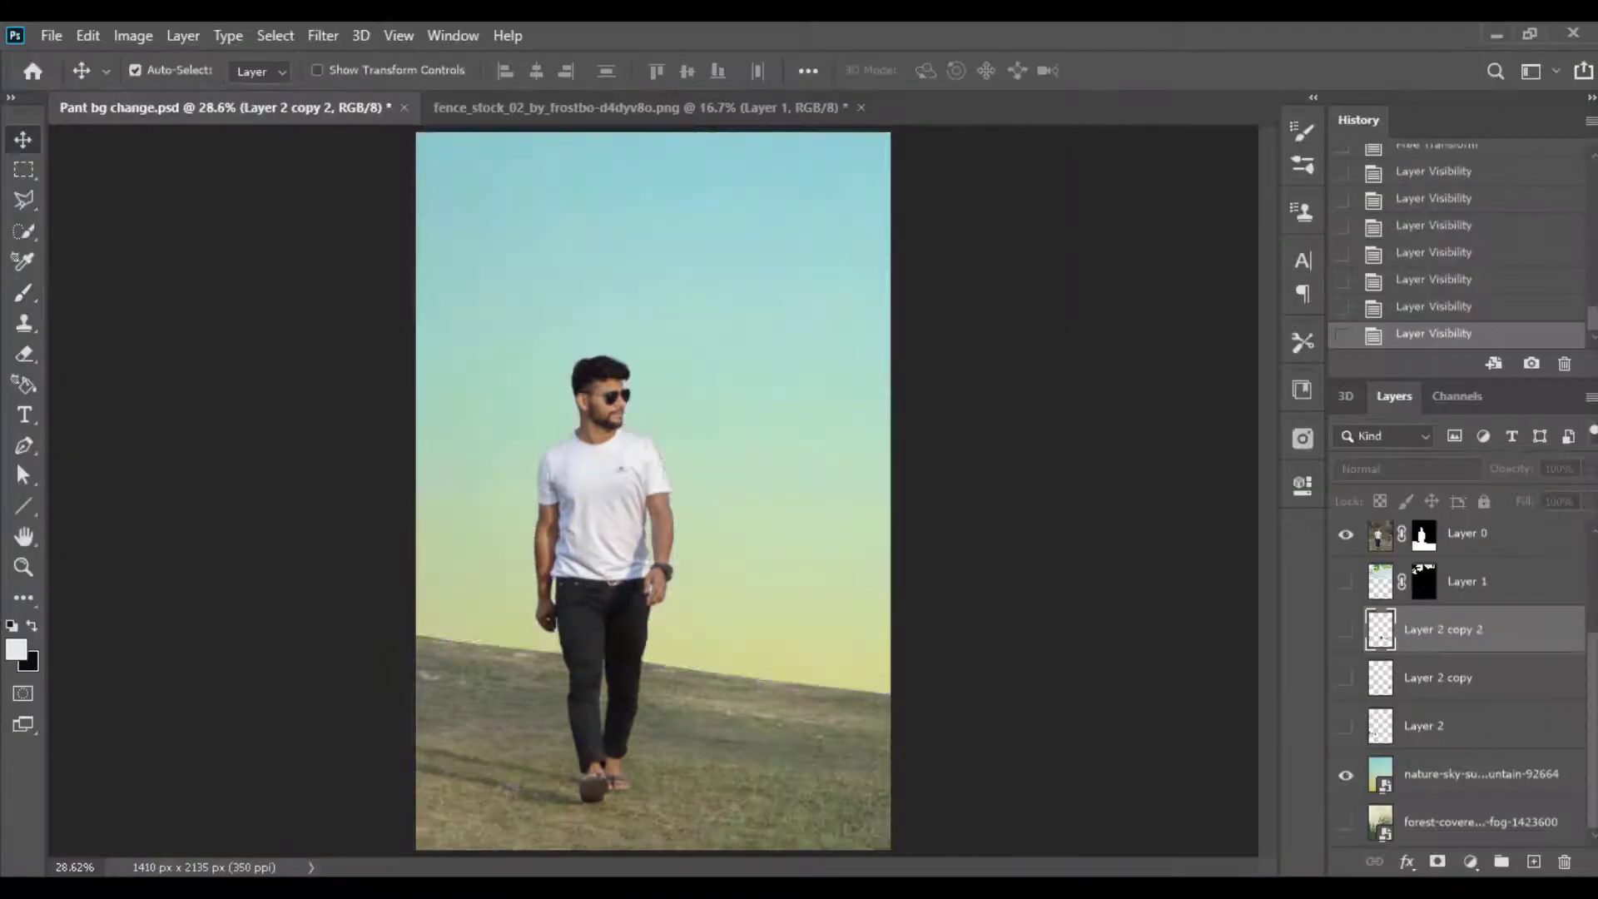
# Step: Show the leaves and both fence layers, and drag the grass image into the composite
pyautogui.click(1346, 727)
pyautogui.click(1346, 630)
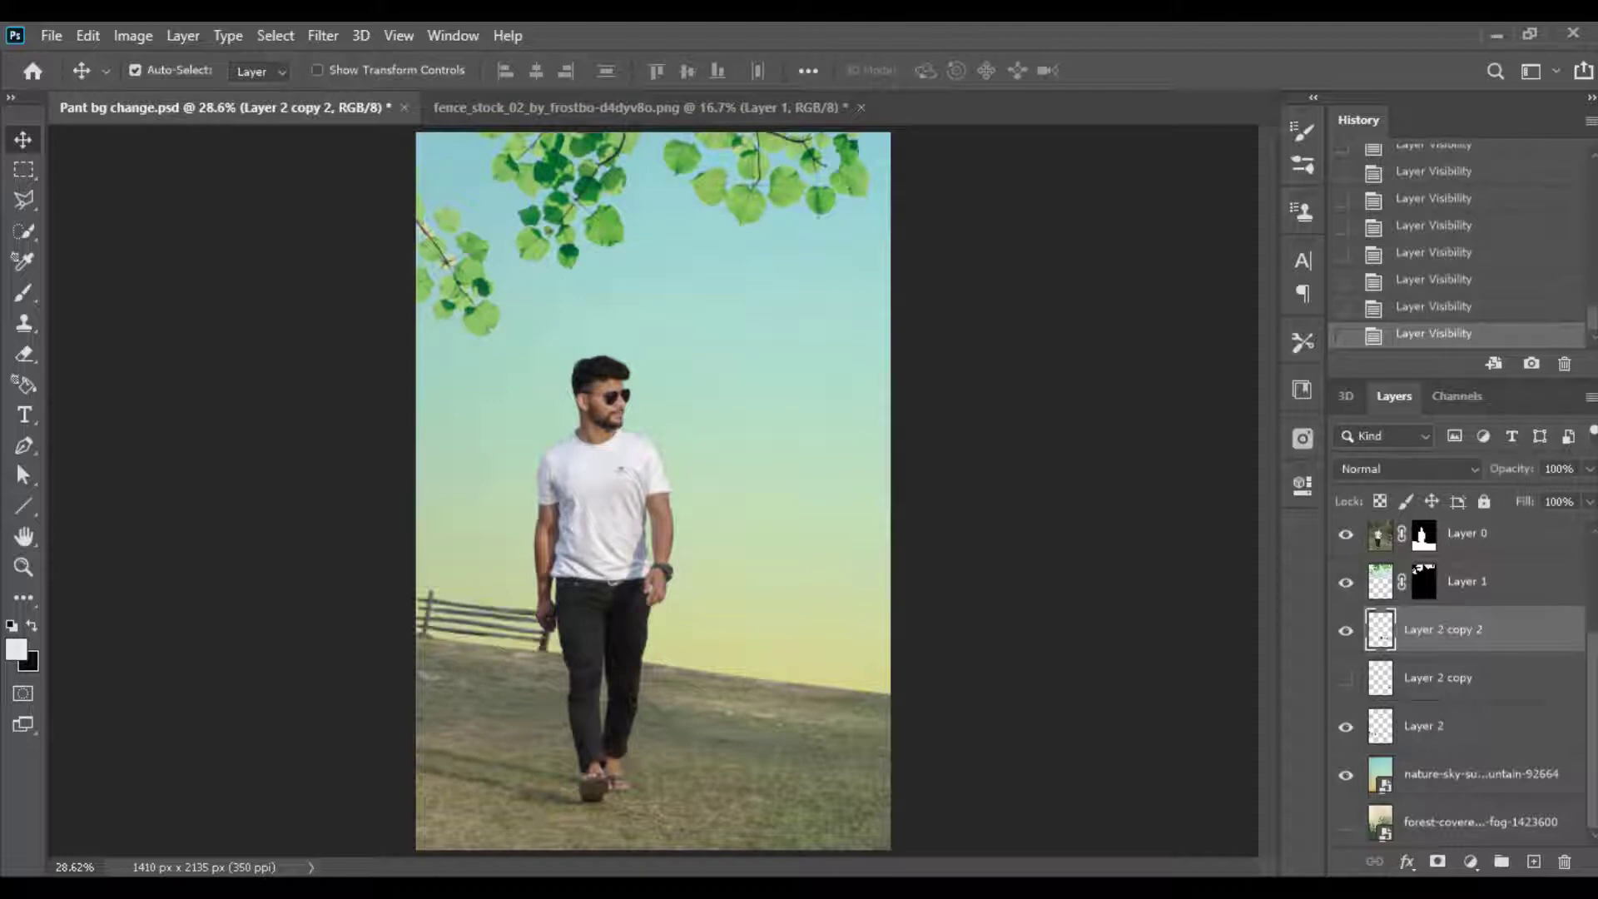
pyautogui.click(1346, 678)
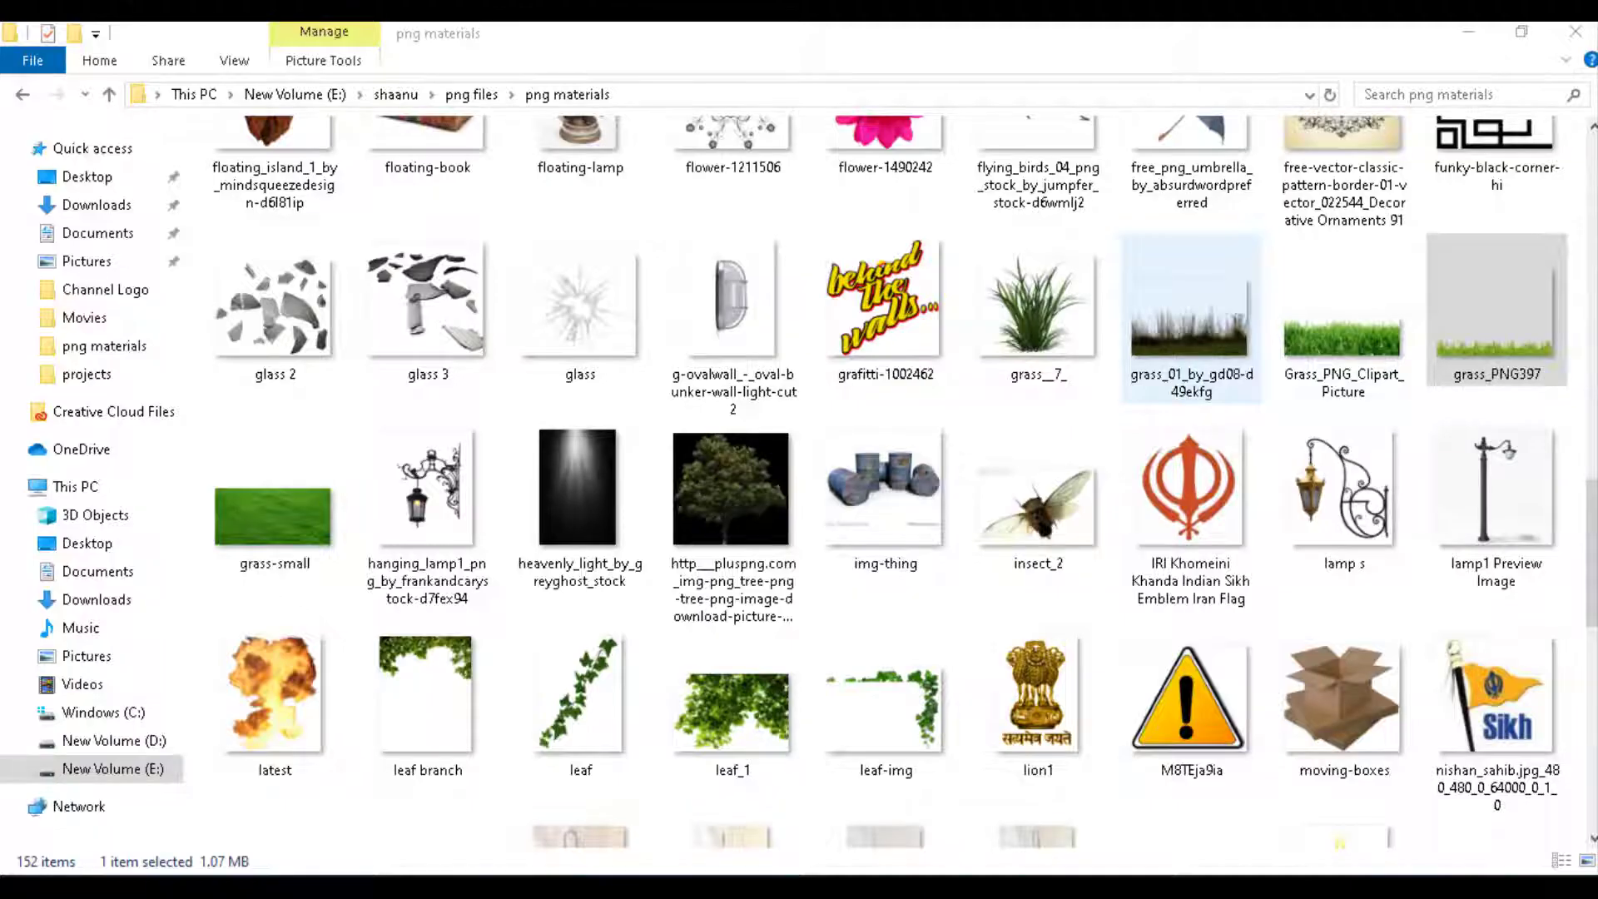
pyautogui.moveTo(1192, 316); pyautogui.dragTo(491, 832)
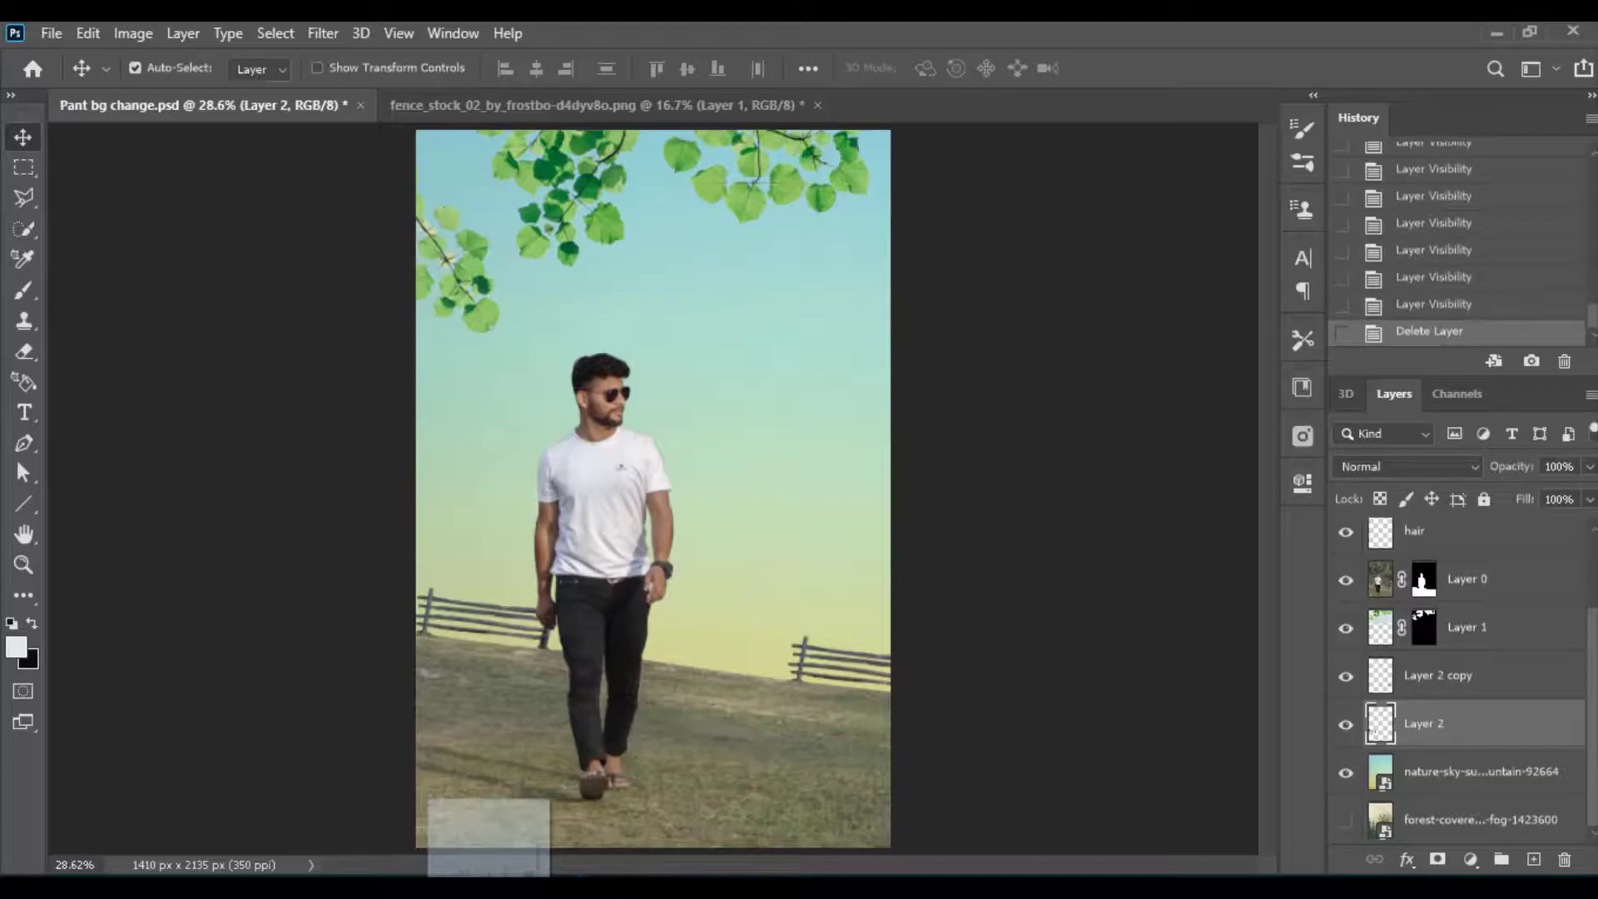
# Step: Shrink, position and skew the grass clump to follow the hill slope near the fence
pyautogui.moveTo(890, 645); pyautogui.dragTo(541, 420)
pyautogui.moveTo(478, 370); pyautogui.dragTo(480, 588)
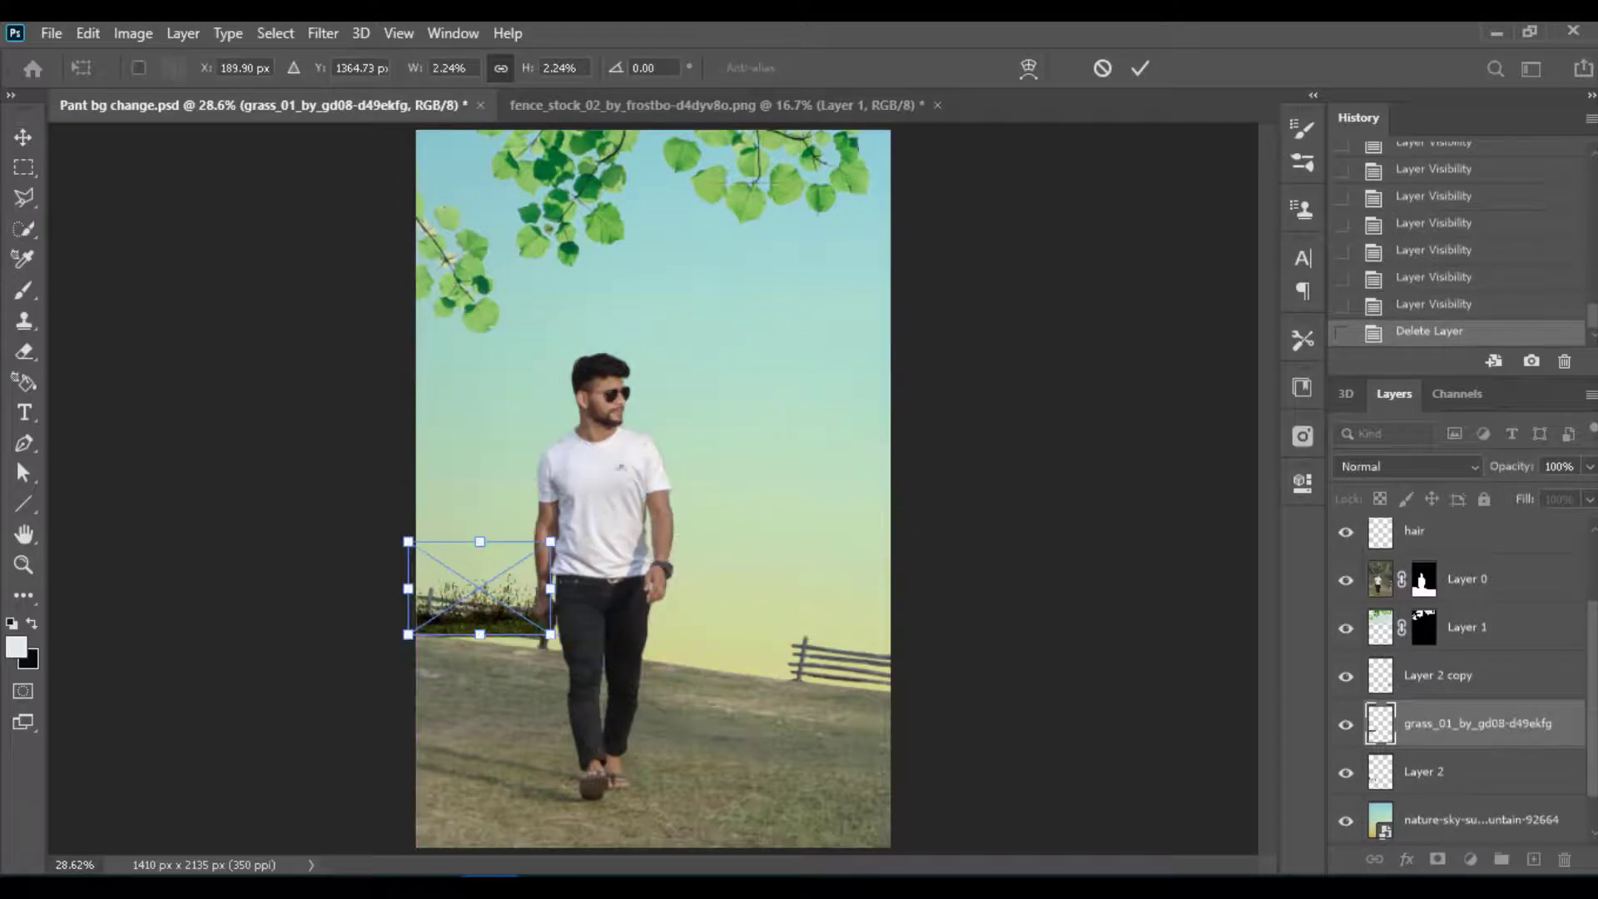
pyautogui.scroll(5, 500, 583)
pyautogui.moveTo(673, 223)
pyautogui.mouseDown()
pyautogui.moveTo(672, 454)
pyautogui.moveTo(653, 502)
pyautogui.mouseUp()
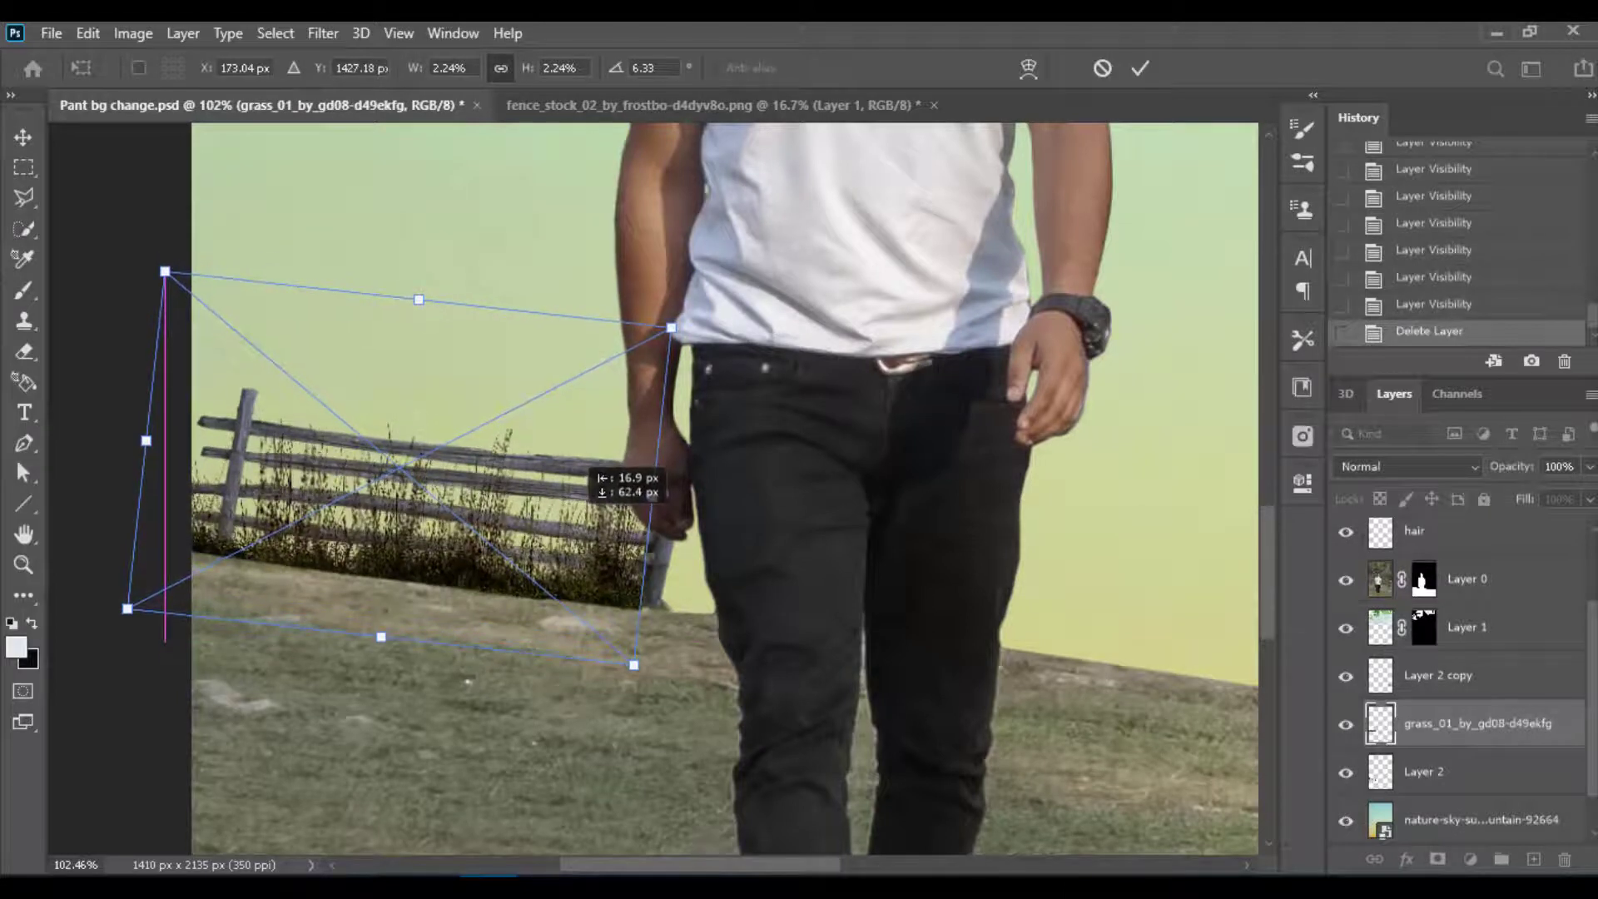
pyautogui.press('Return')
# Step: Make three copies of the grass clump along the fence and merge all four layers
pyautogui.hotkey('ctrl', 'j')
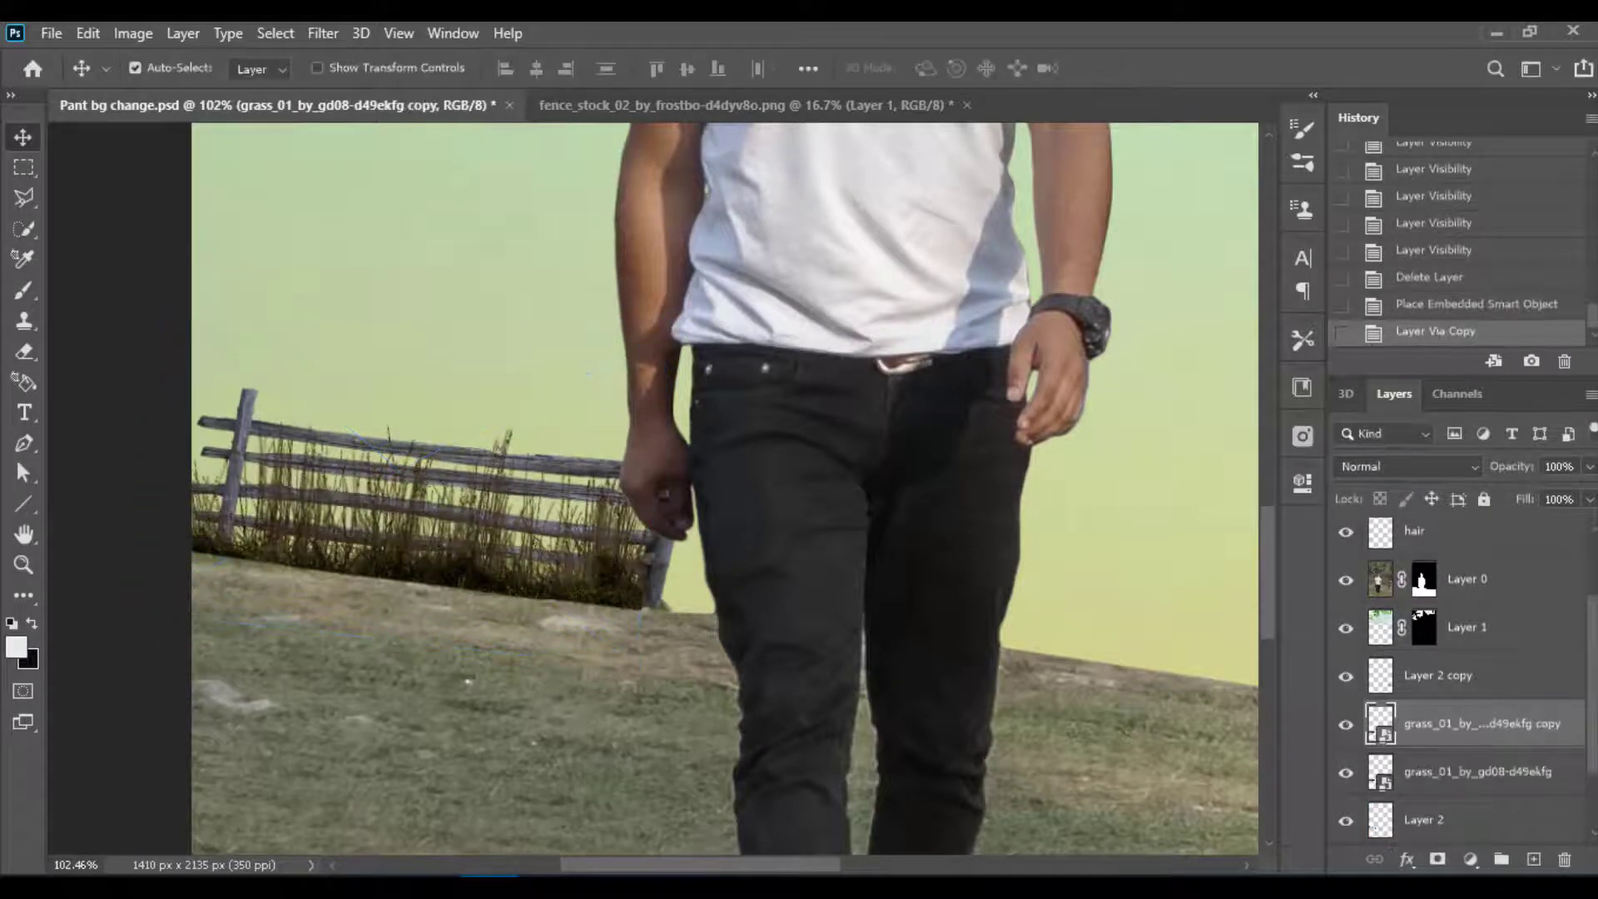
pyautogui.moveTo(594, 522)
pyautogui.mouseDown()
pyautogui.moveTo(997, 554)
pyautogui.moveTo(914, 556)
pyautogui.mouseUp()
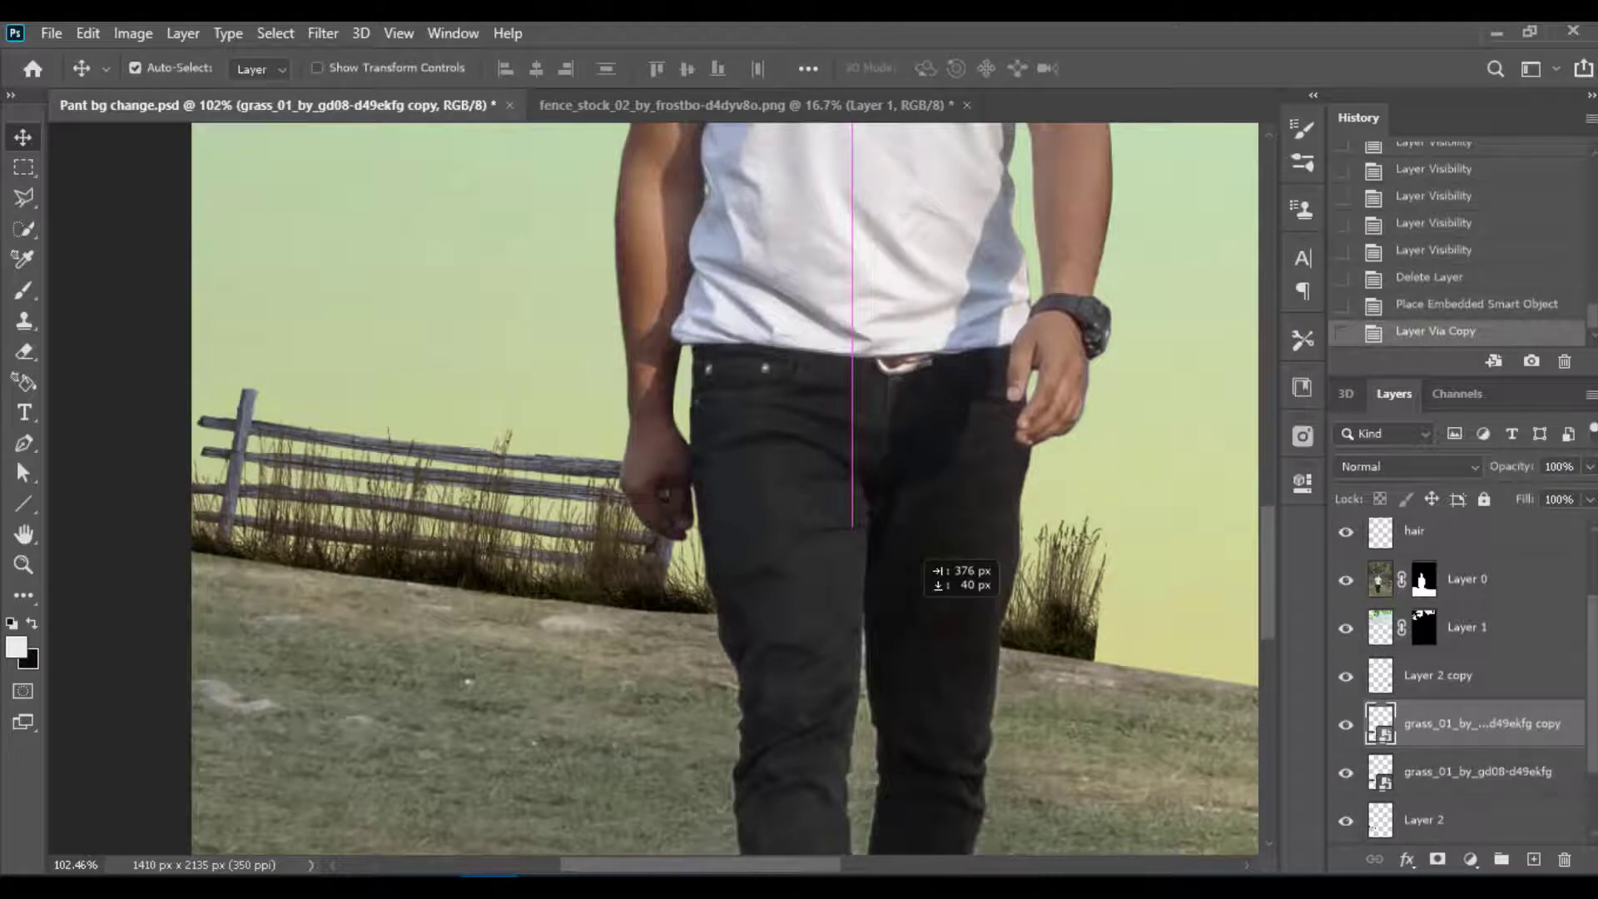
pyautogui.hscroll(3, 916, 556)
pyautogui.hscroll(5, 915, 556)
pyautogui.hotkey('ctrl', 'j')
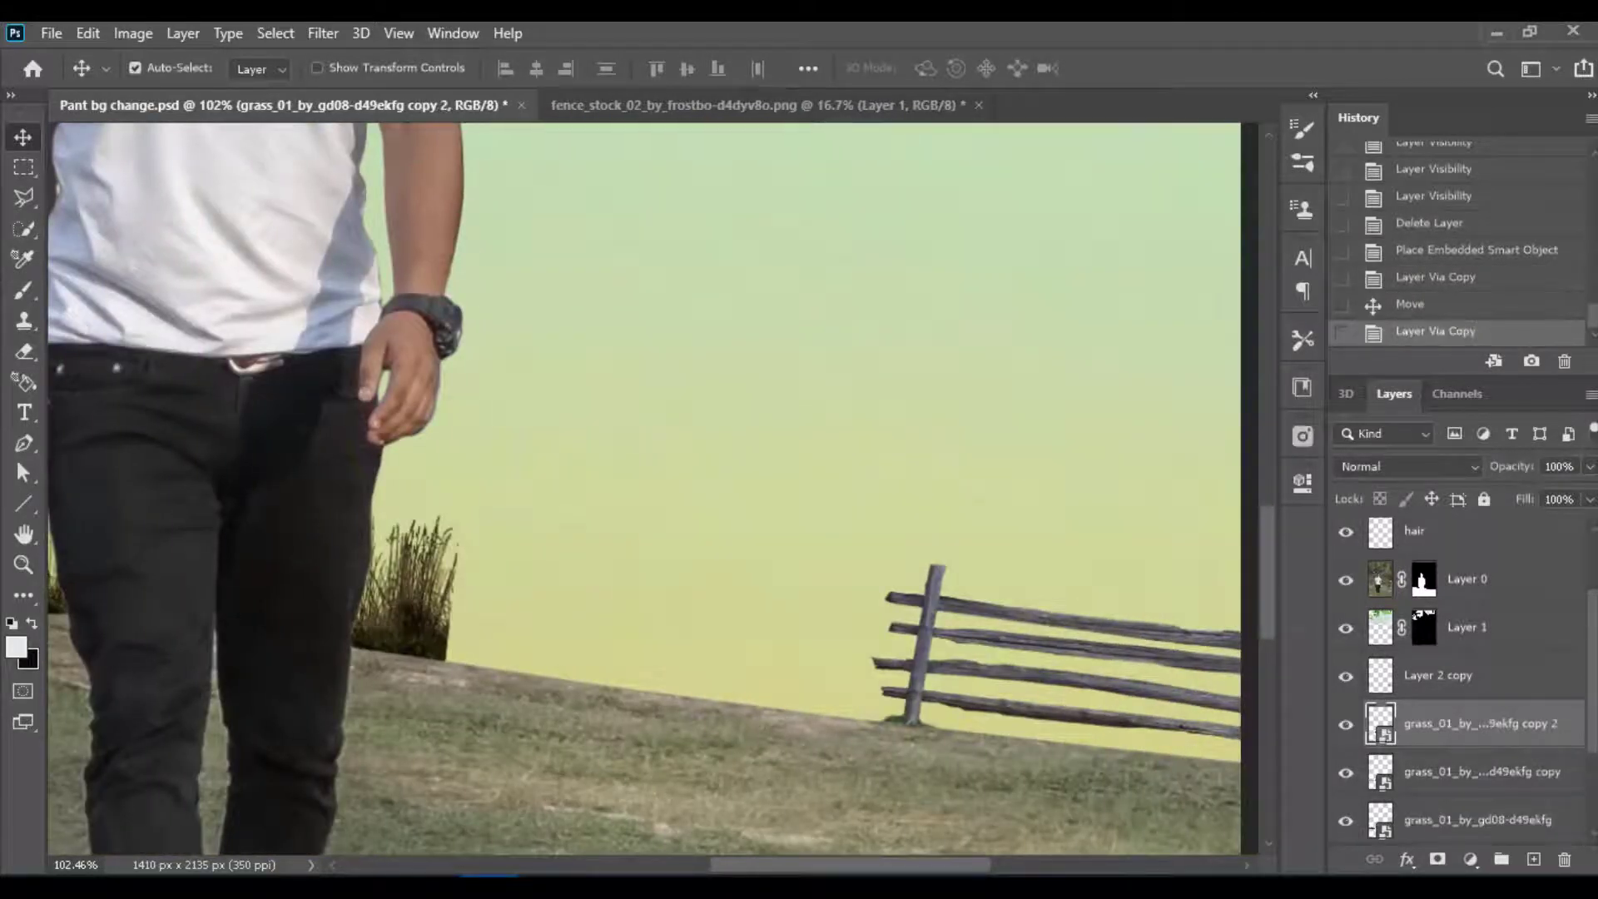
pyautogui.moveTo(570, 574)
pyautogui.mouseDown()
pyautogui.moveTo(1281, 698)
pyautogui.moveTo(1166, 707)
pyautogui.mouseUp()
pyautogui.hotkey('ctrl', 'j')
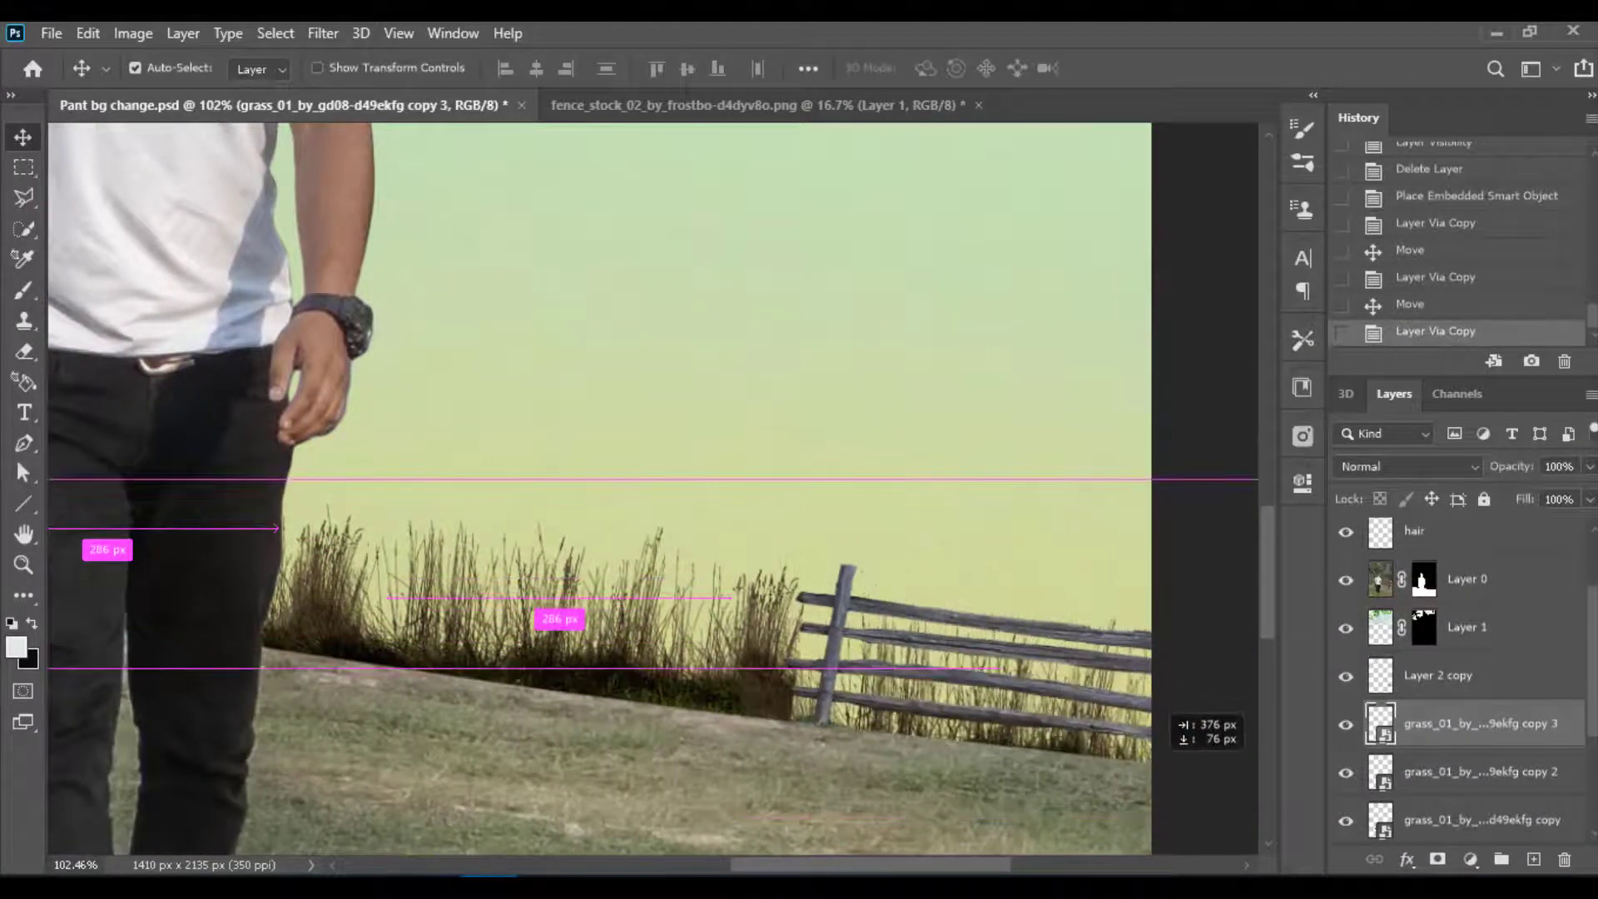
pyautogui.moveTo(1166, 708); pyautogui.dragTo(1170, 722)
pyautogui.hotkey('ctrl', '0')
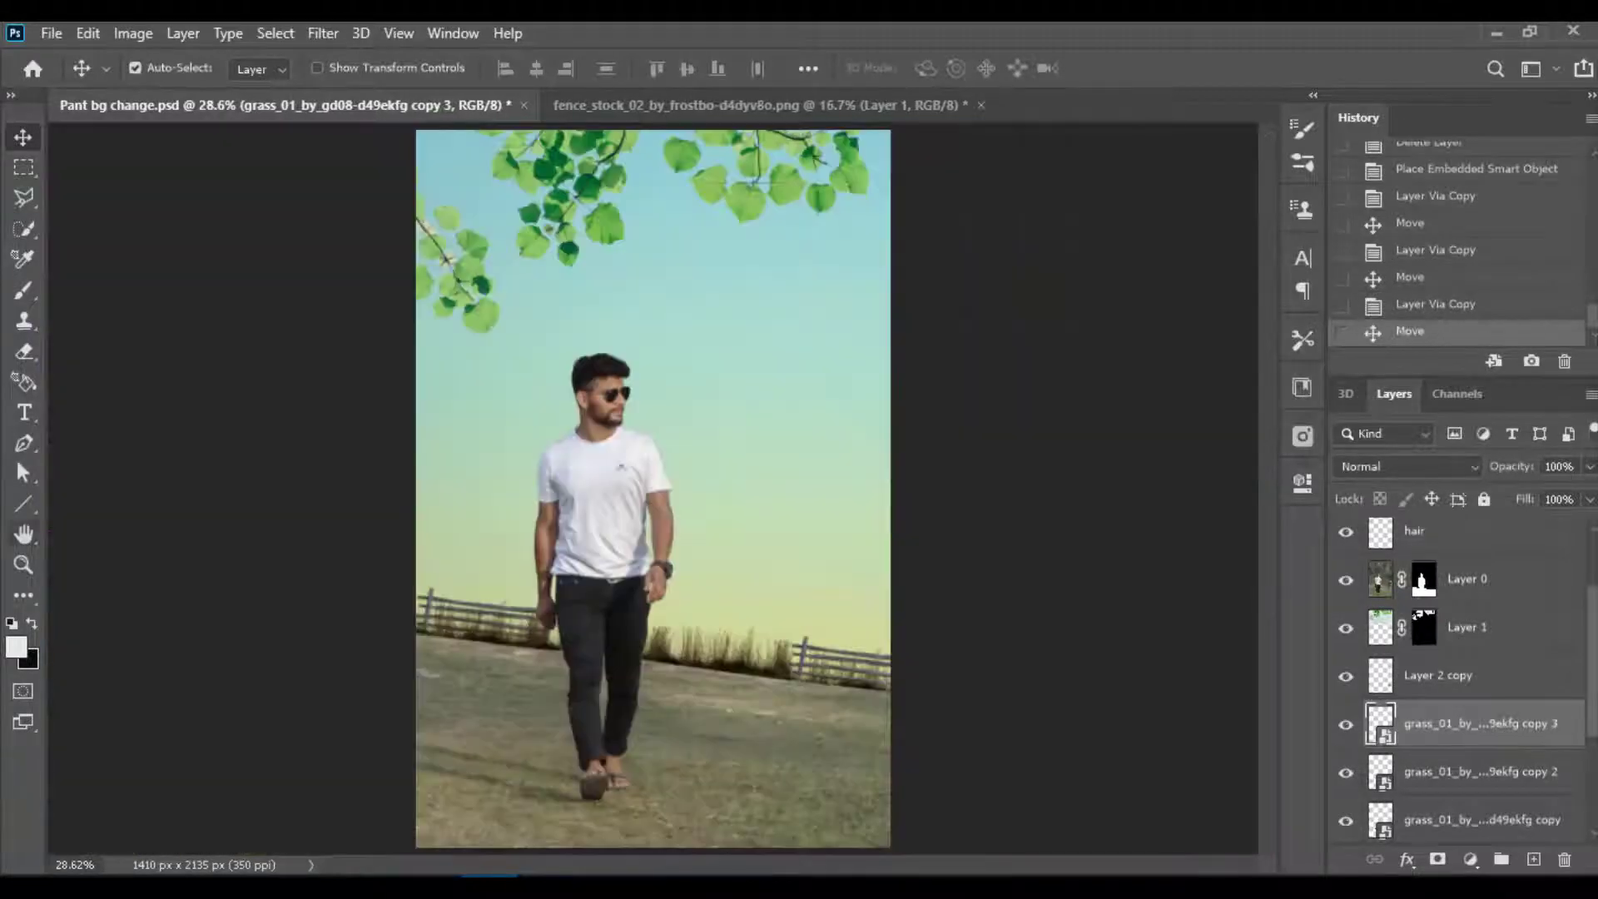
pyautogui.hotkey('alt', 'shift', '[')
pyautogui.hotkey('alt', 'shift', '[')
pyautogui.hotkey('alt', 'shift', '[')
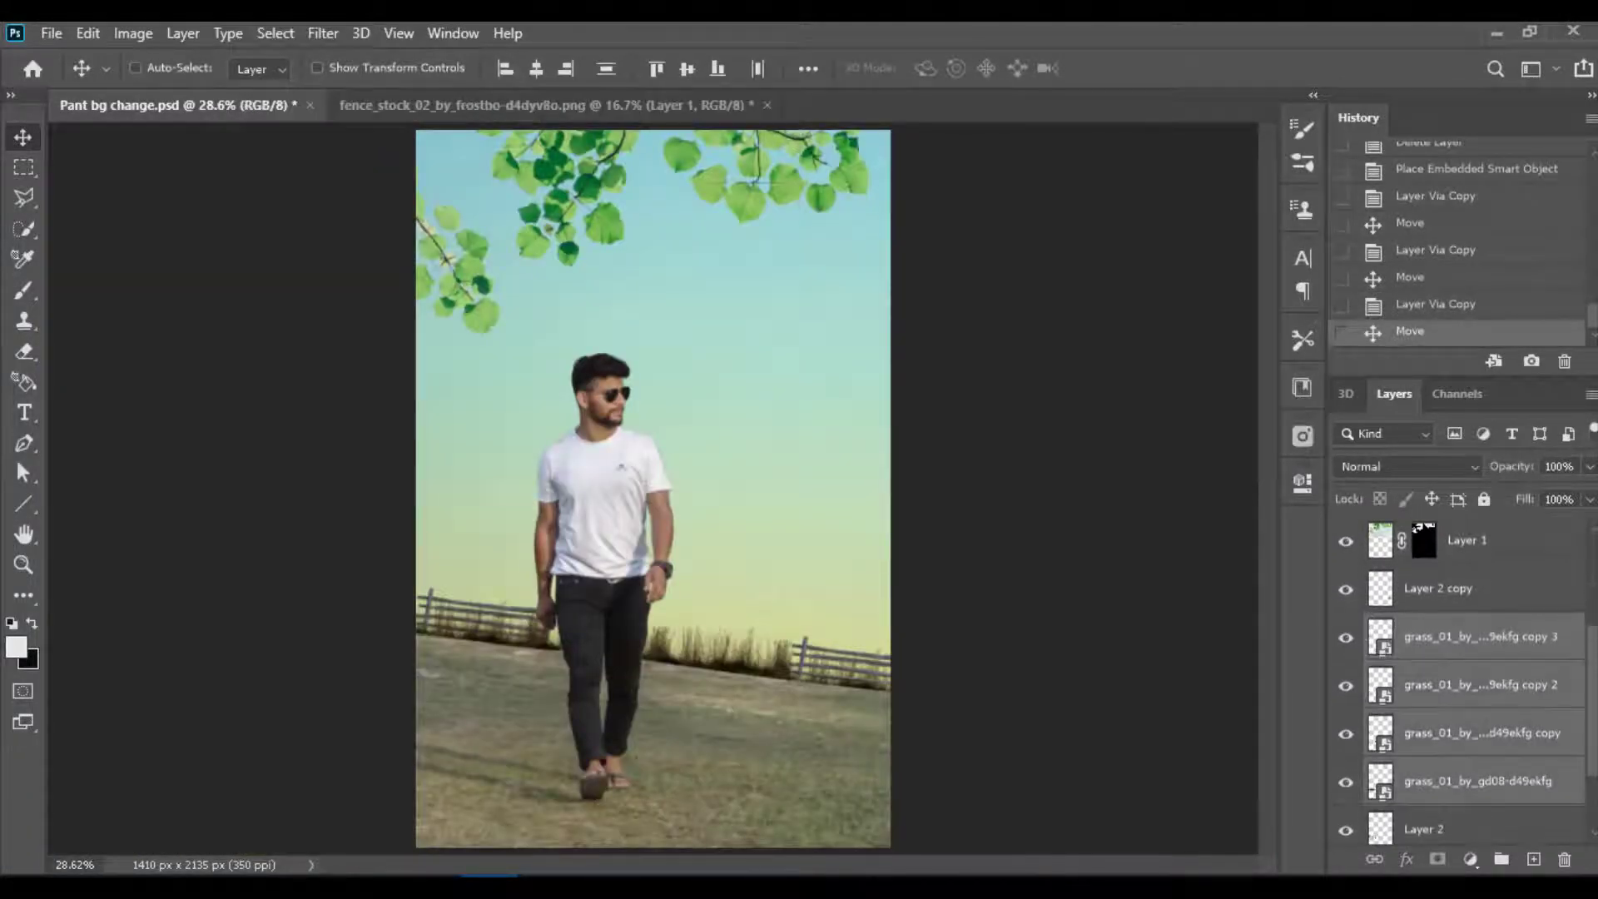
pyautogui.hotkey('ctrl', 'e')
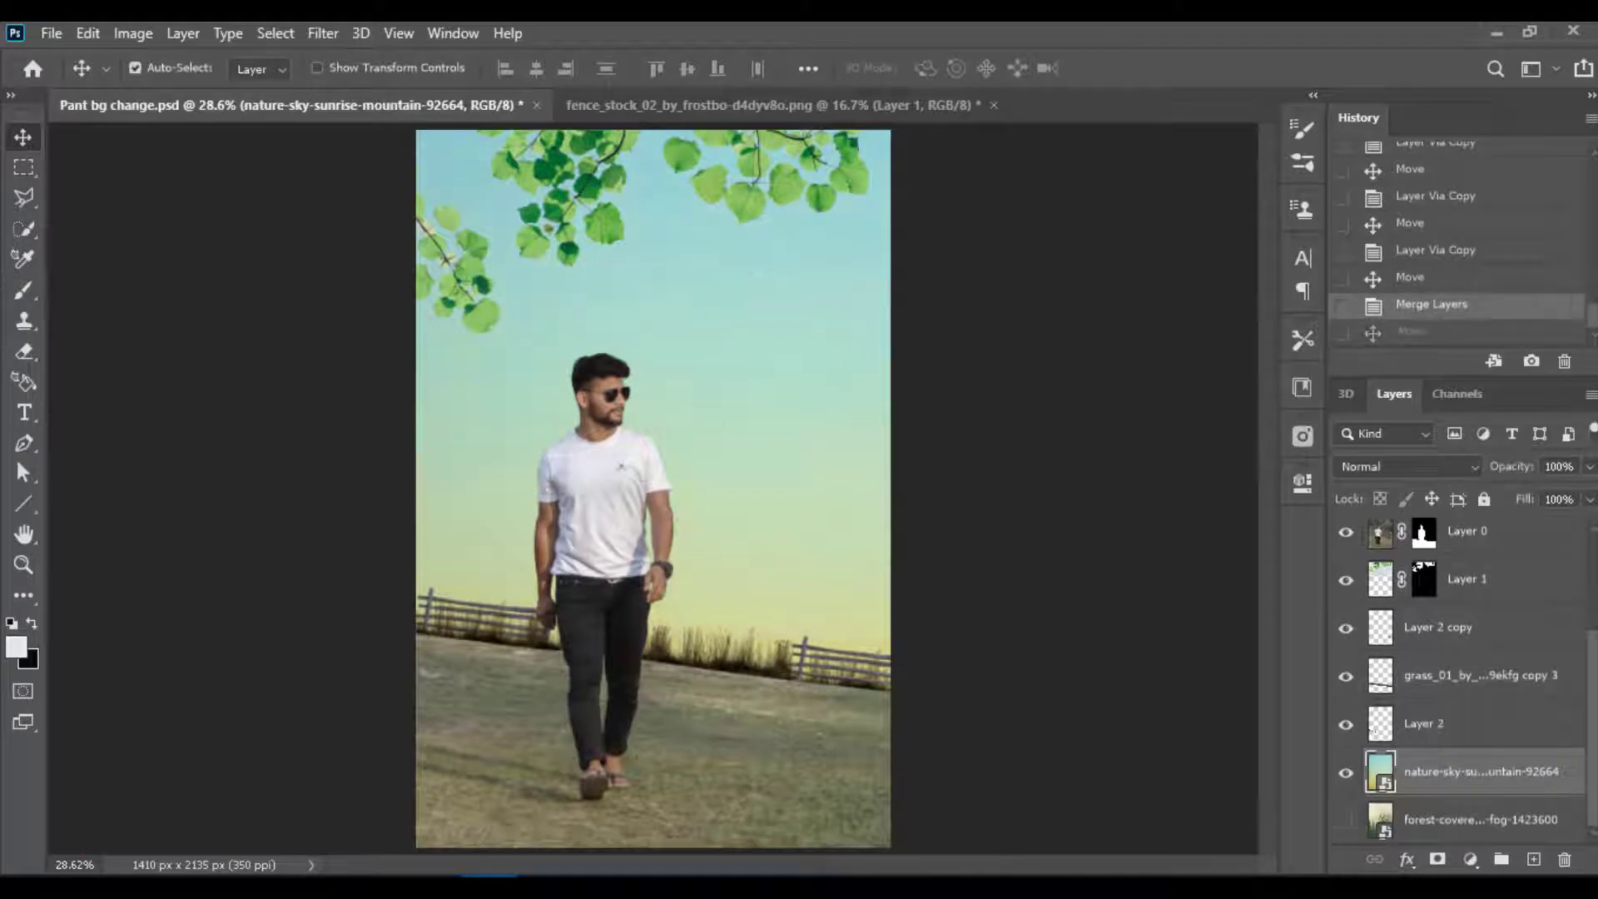
# Step: Raise the merged grass about 167 px and target Layer 0's mask with the Brush
pyautogui.moveTo(766, 633); pyautogui.dragTo(766, 587)
pyautogui.scroll(5, 653, 673)
pyautogui.click(1423, 532)
pyautogui.press('x')
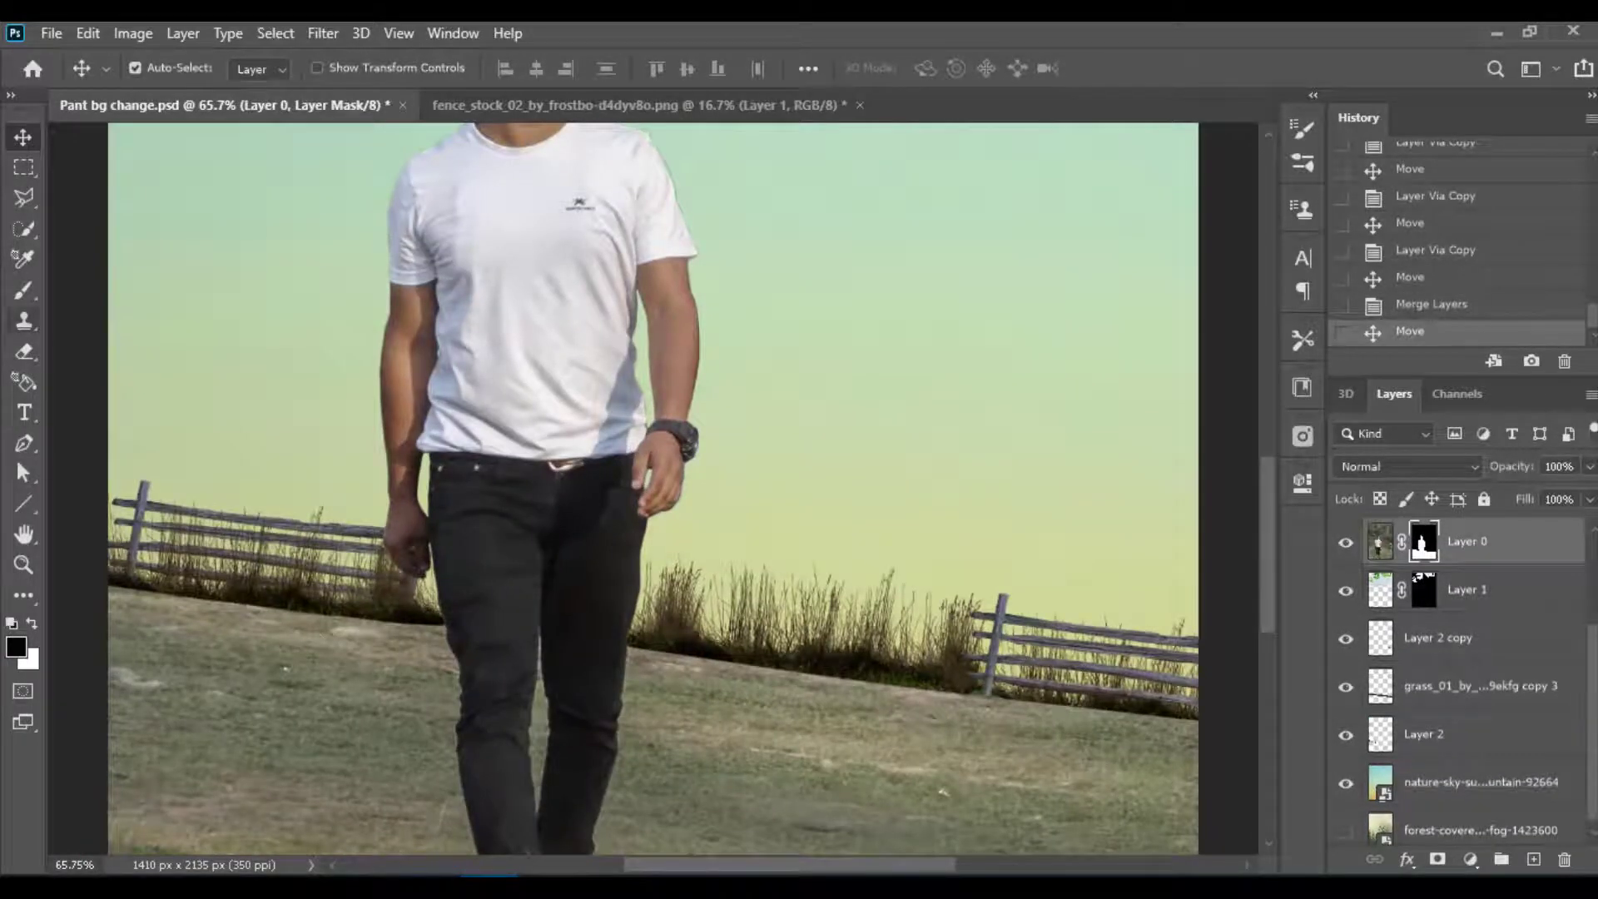
pyautogui.click(23, 290)
pyautogui.click(154, 608)
pyautogui.hotkey('ctrl', 'z')
pyautogui.press('x')
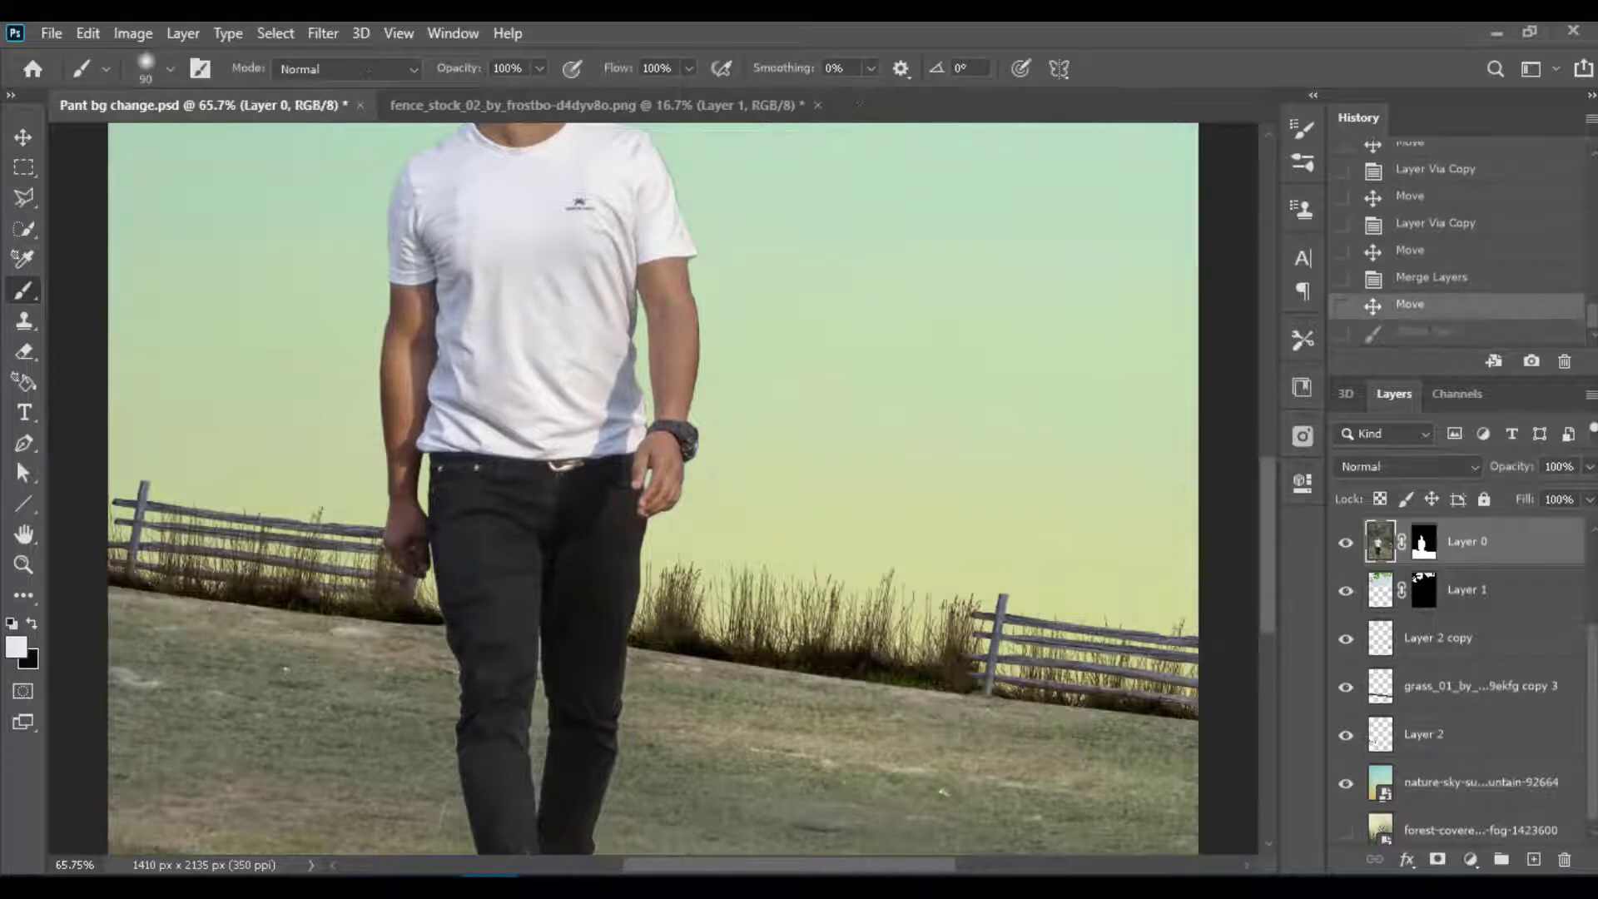
# Step: Paint black on Layer 0's mask to blend the grass base along the fence's left side
pyautogui.scroll(5, 154, 603)
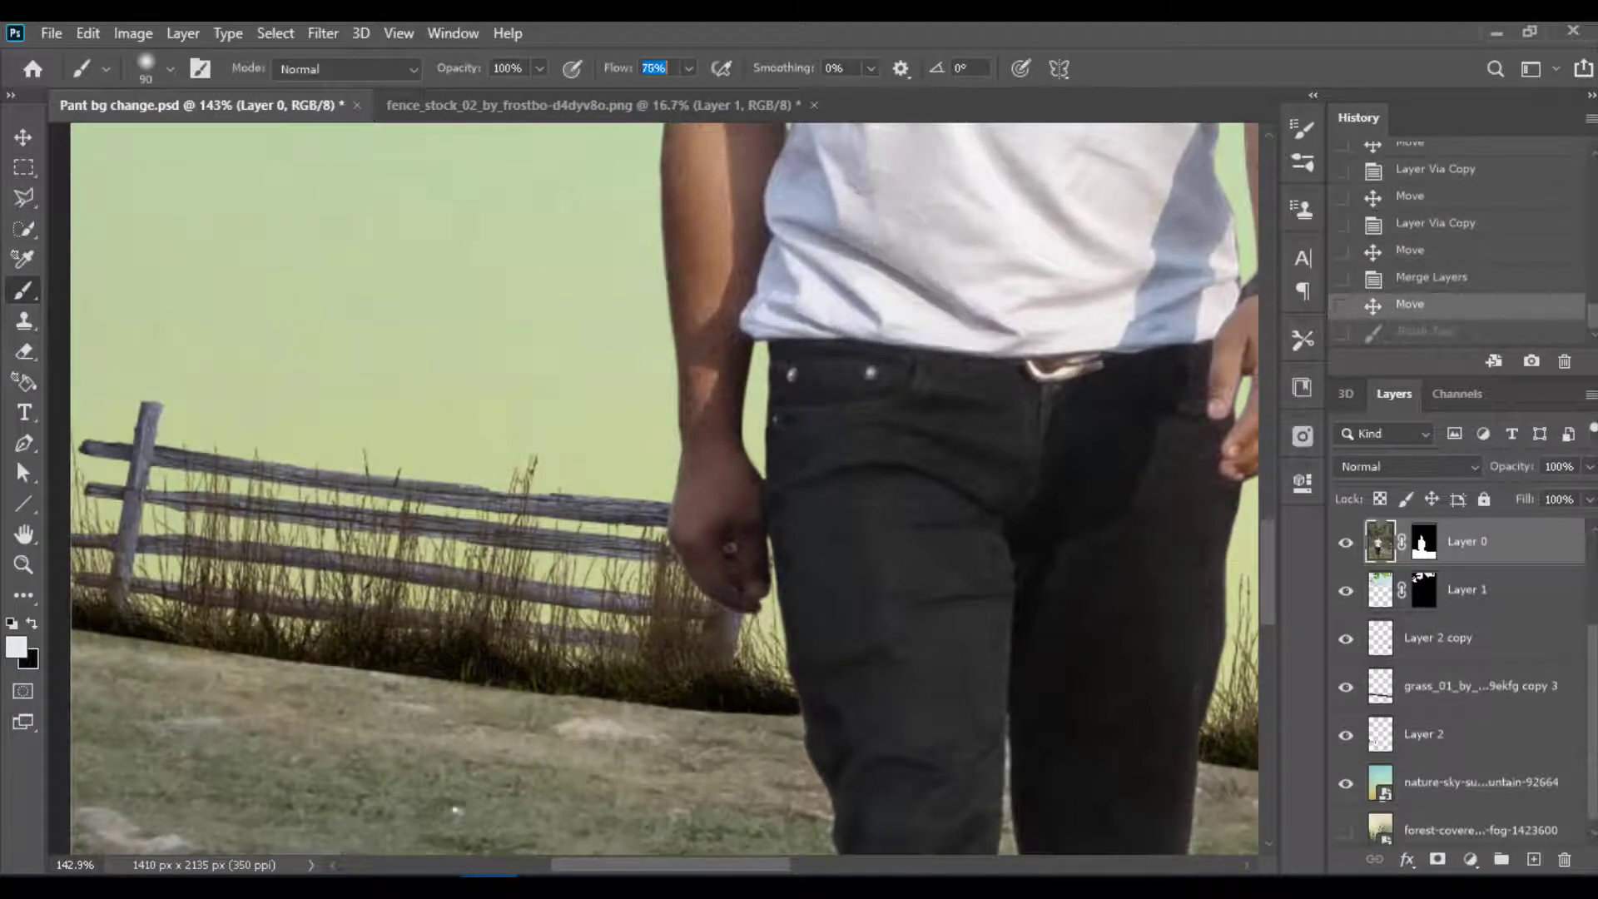
pyautogui.press('[')
pyautogui.press('[')
pyautogui.press('[')
pyautogui.click(91, 641)
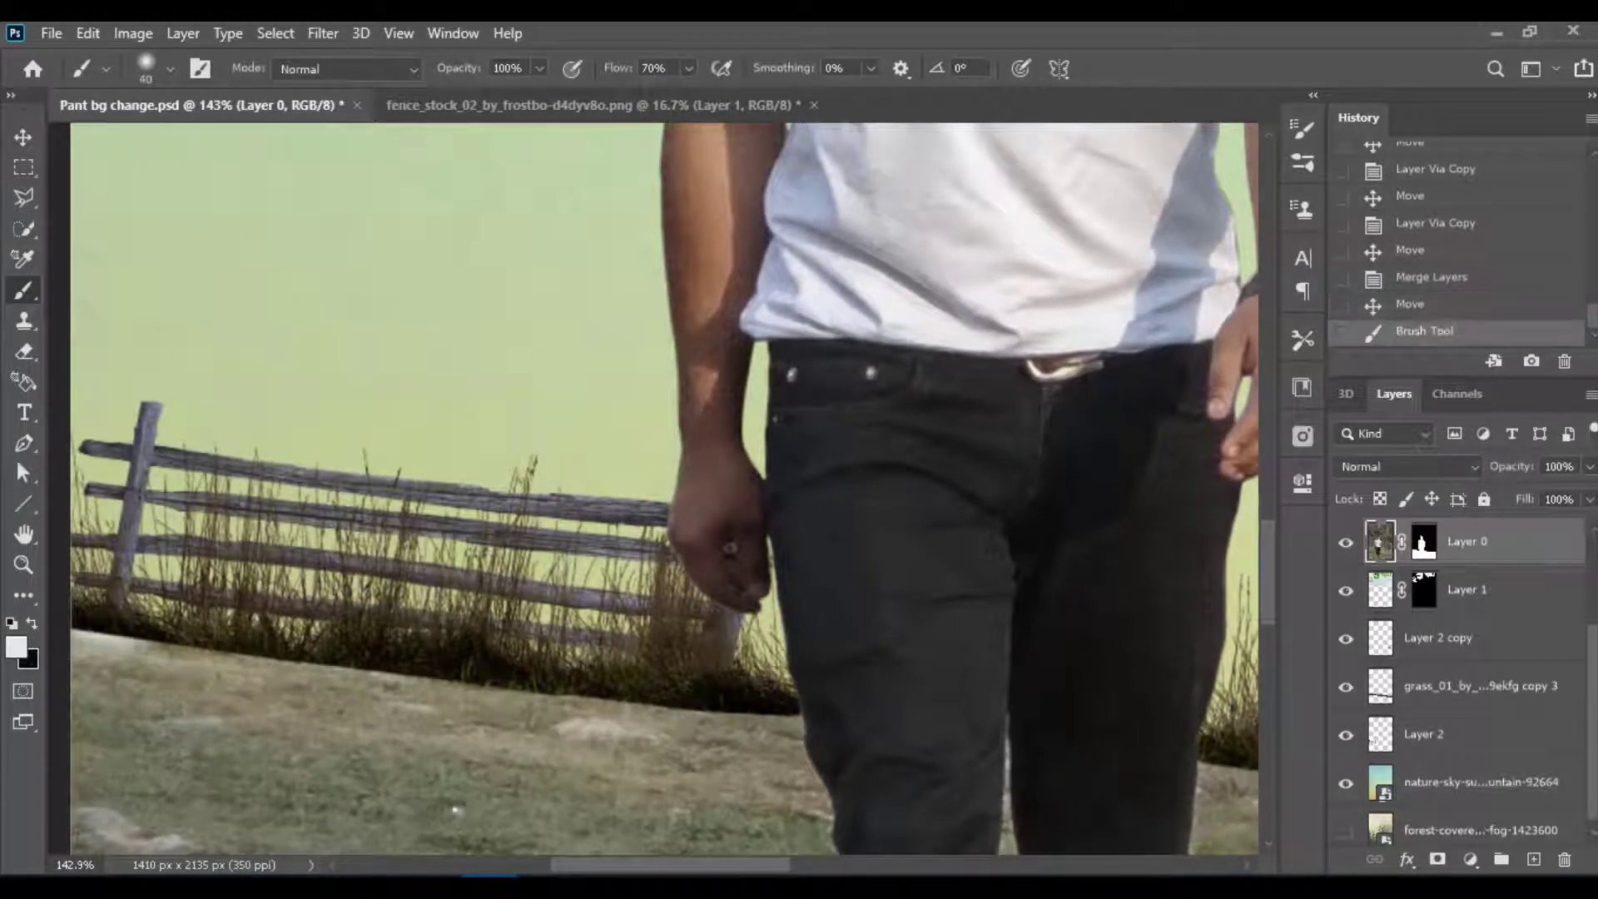
pyautogui.hotkey('ctrl', 'z')
pyautogui.hotkey('ctrl', '\\')
pyautogui.press('x')
pyautogui.press(']')
pyautogui.press(']')
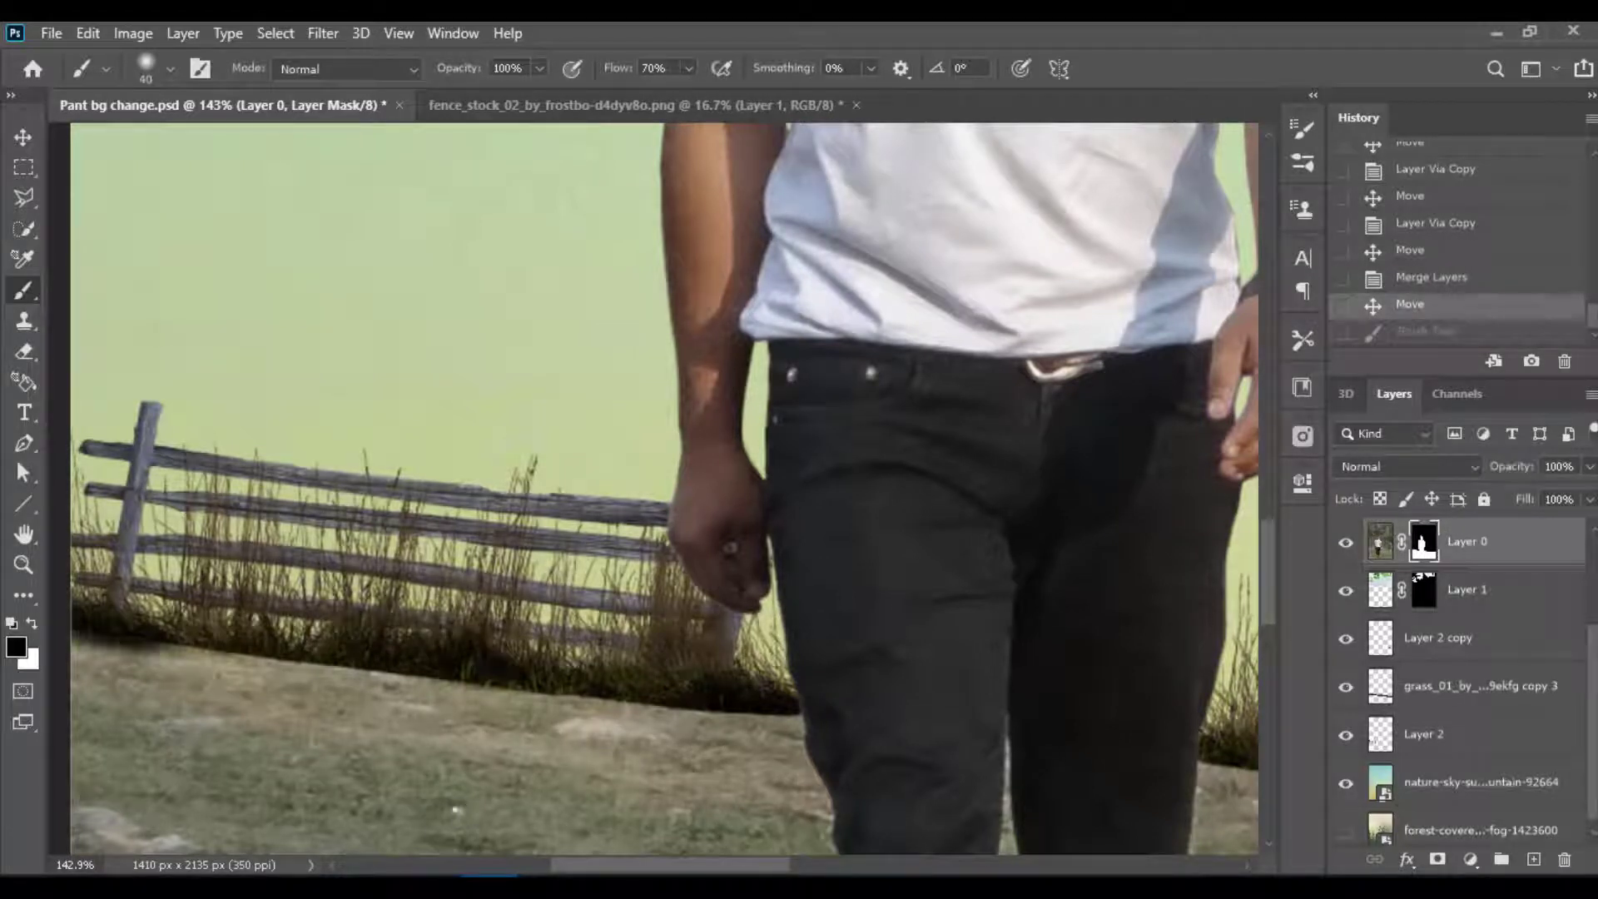
pyautogui.moveTo(116, 645); pyautogui.dragTo(208, 649)
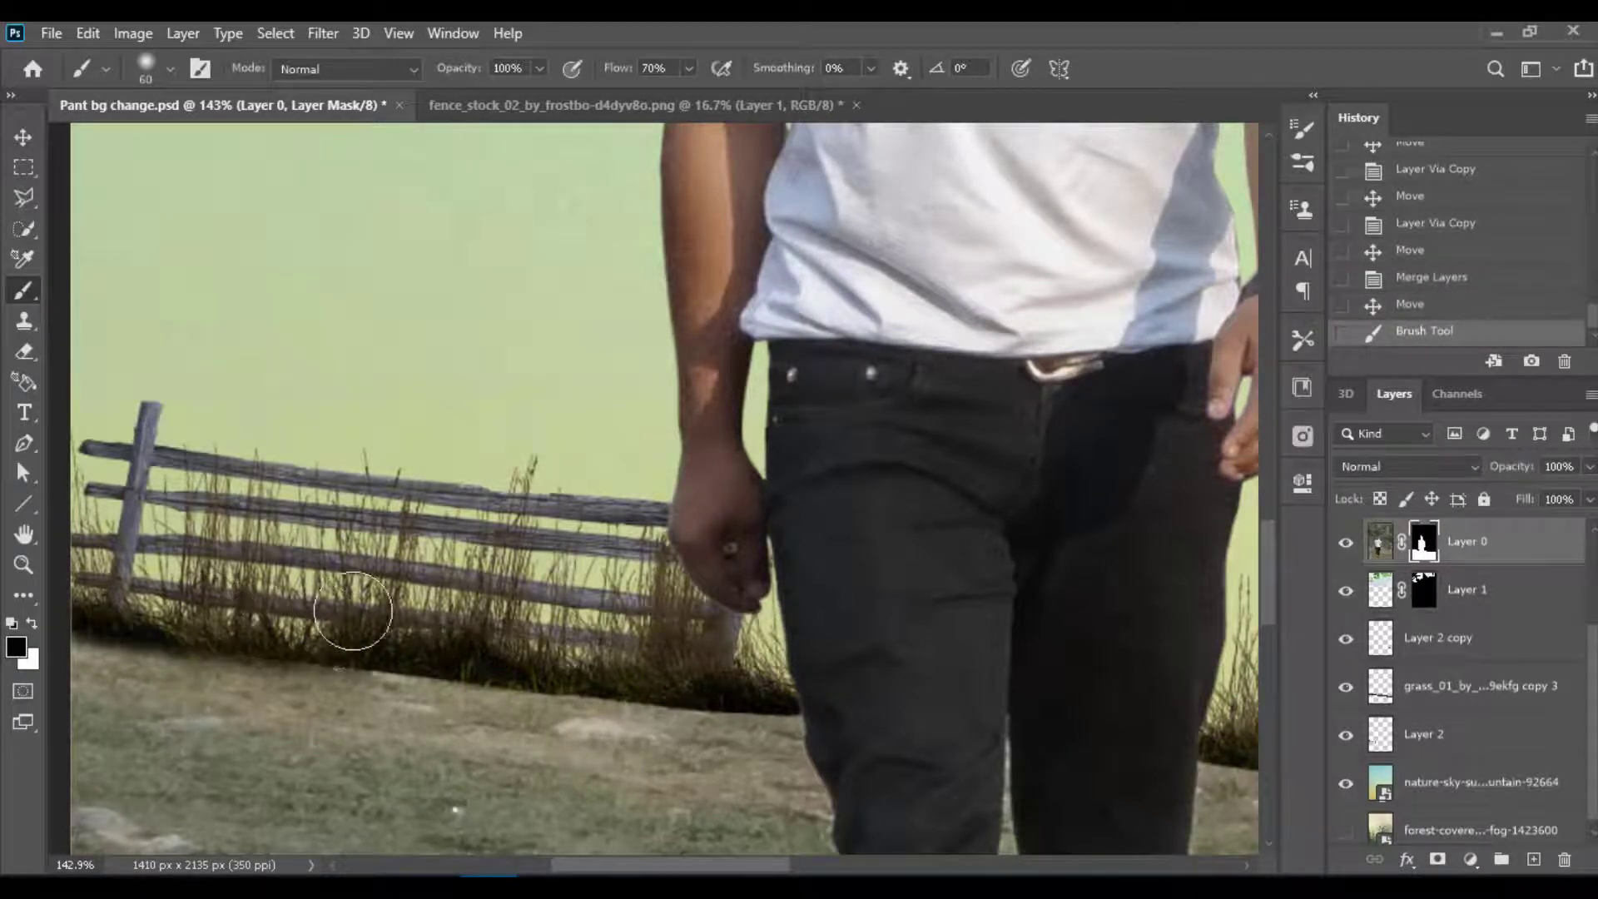
pyautogui.moveTo(392, 641)
pyautogui.mouseDown()
pyautogui.moveTo(300, 627)
pyautogui.moveTo(374, 633)
pyautogui.mouseUp()
pyautogui.moveTo(383, 632); pyautogui.dragTo(687, 674)
pyautogui.moveTo(513, 643); pyautogui.dragTo(241, 613)
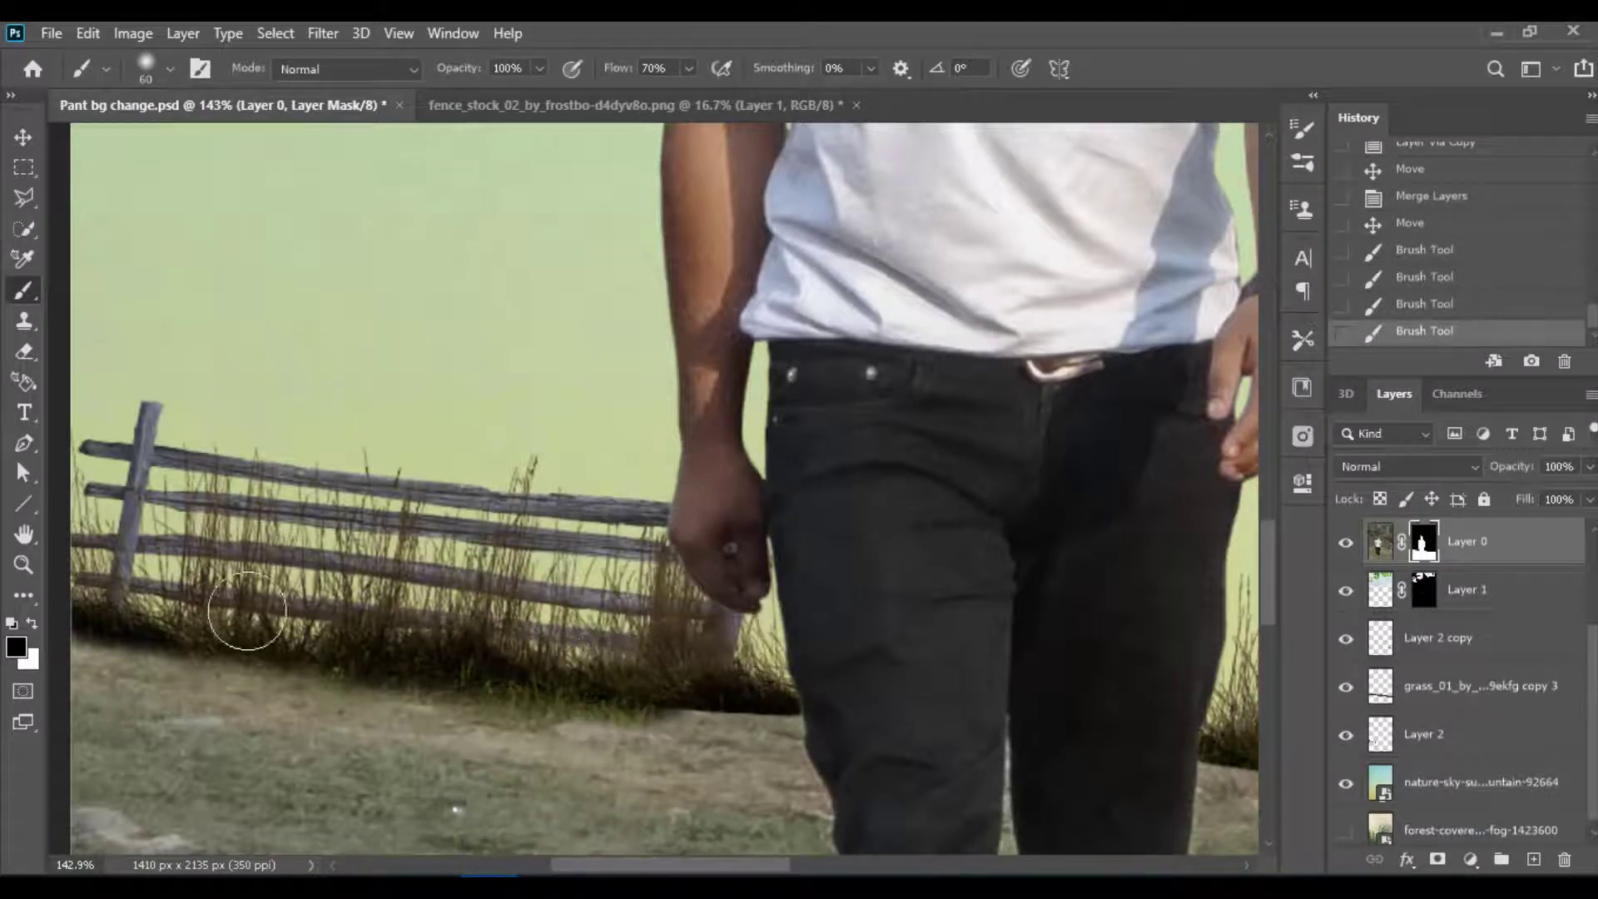
pyautogui.moveTo(674, 675)
pyautogui.mouseDown()
pyautogui.moveTo(732, 678)
pyautogui.moveTo(790, 729)
pyautogui.mouseUp()
# Step: Blend grass over the fence's lower edge and further right using a higher-flow brush
pyautogui.press('[')
pyautogui.press('[')
pyautogui.press('[')
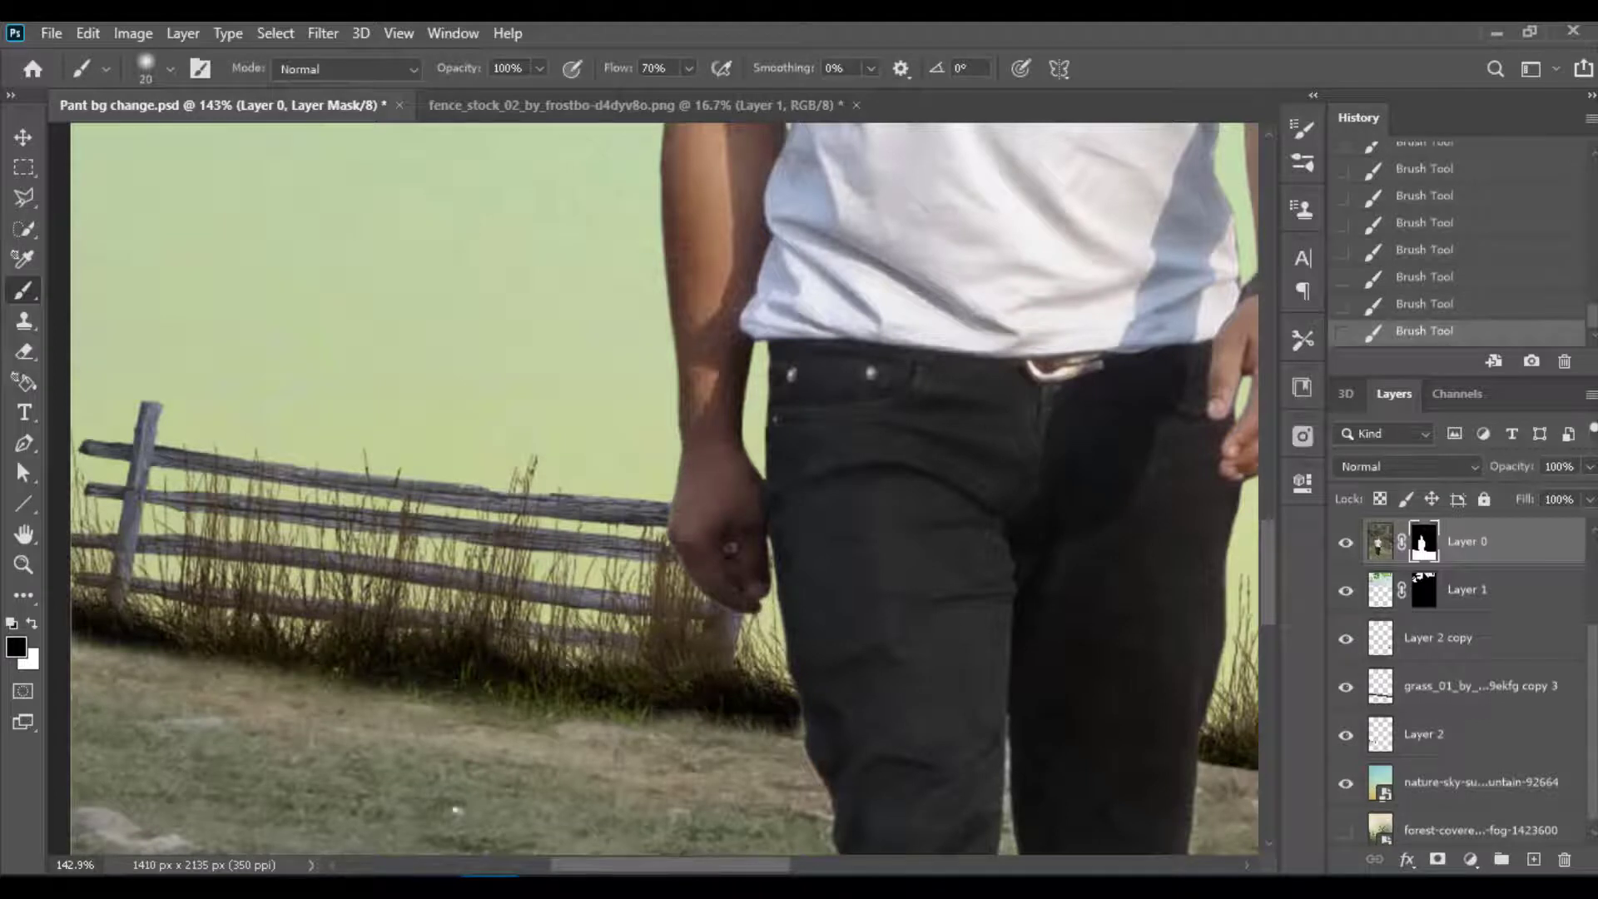
pyautogui.hscroll(10, 456, 809)
pyautogui.moveTo(563, 777); pyautogui.dragTo(749, 806)
pyautogui.press(']')
pyautogui.press(']')
pyautogui.press(']')
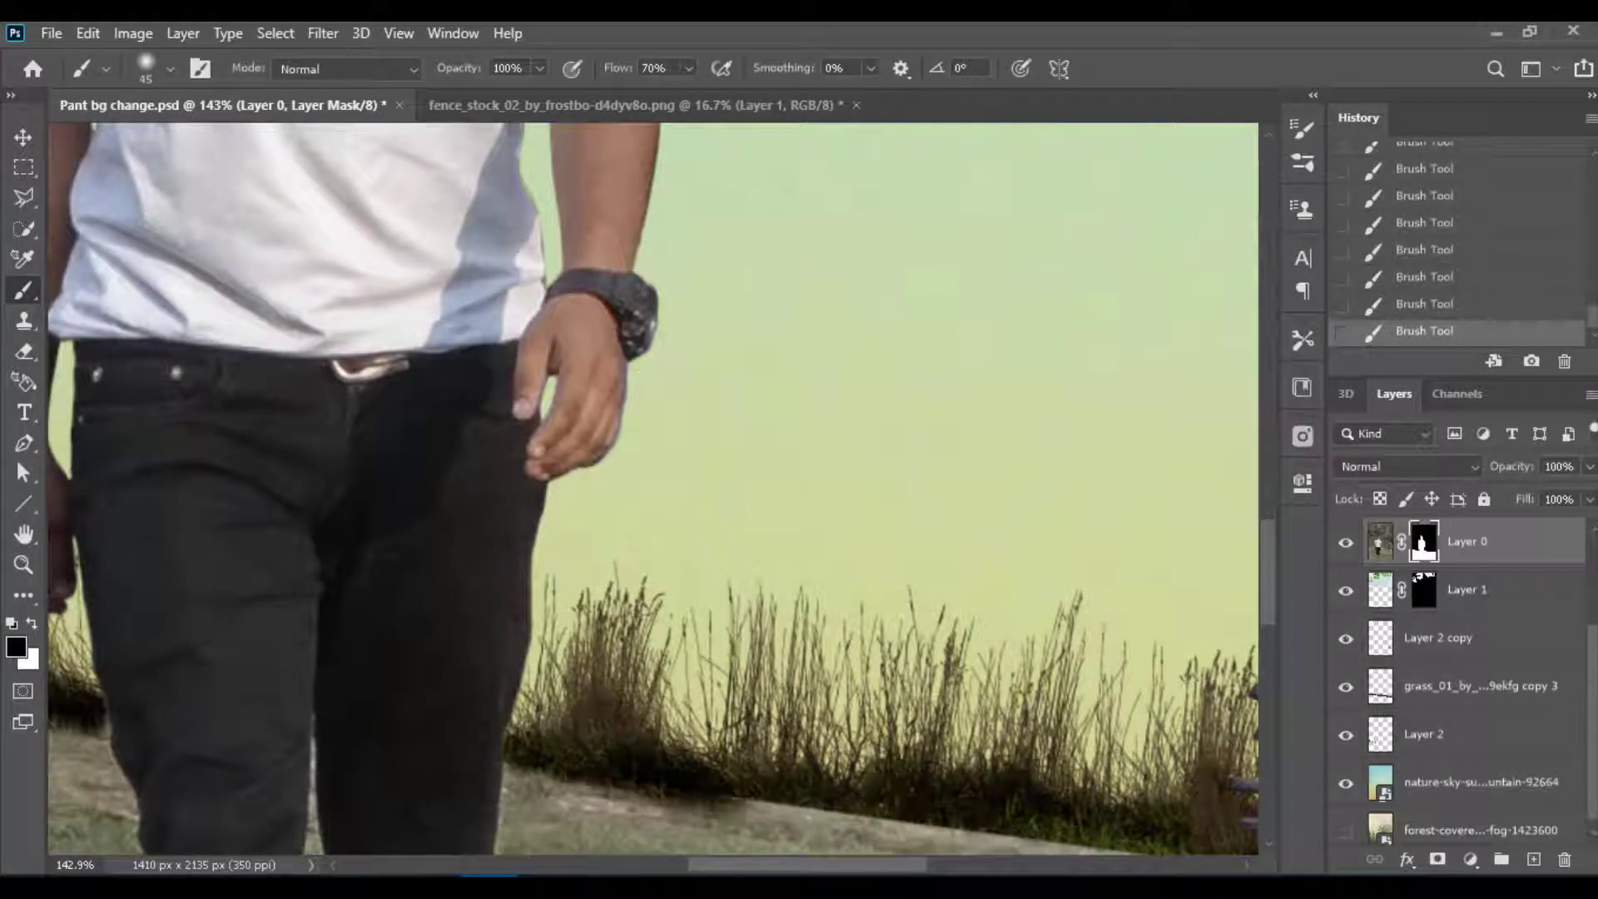
pyautogui.scroll(-3, 749, 806)
pyautogui.moveTo(732, 611); pyautogui.dragTo(1003, 653)
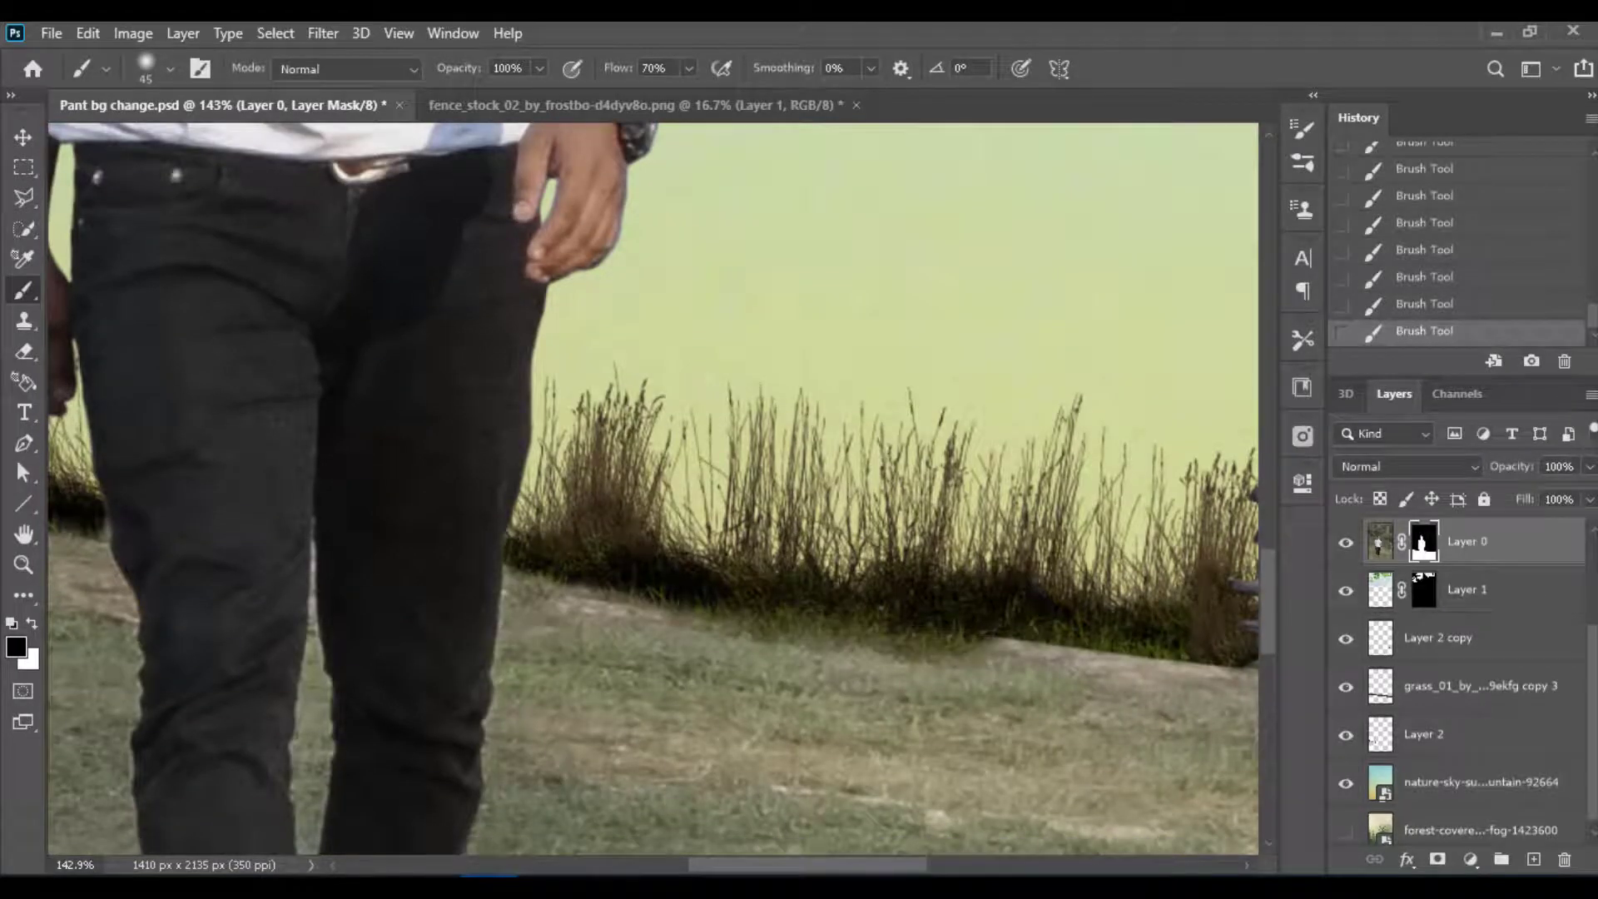
pyautogui.hscroll(3, 791, 633)
pyautogui.hscroll(2, 791, 632)
pyautogui.hotkey('shift', '9')
pyautogui.hotkey('shift', '3')
pyautogui.moveTo(724, 653); pyautogui.dragTo(1215, 708)
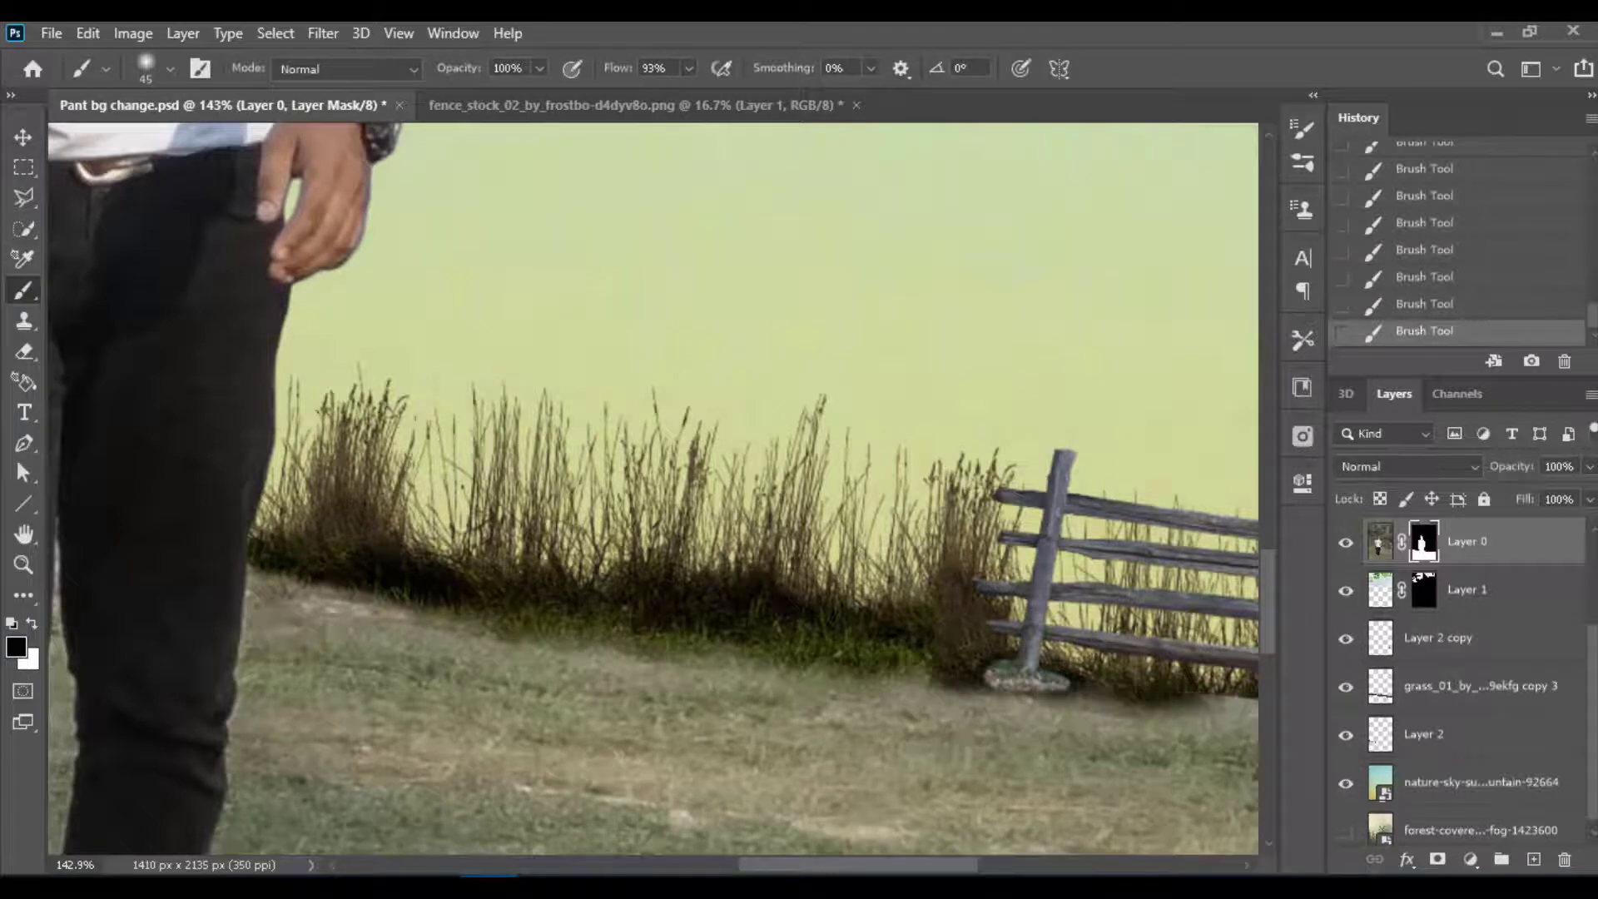
# Step: Blend the grass and fence base into the ground with a larger brush, back toward the man
pyautogui.hscroll(6, 1219, 707)
pyautogui.moveTo(674, 707); pyautogui.dragTo(886, 724)
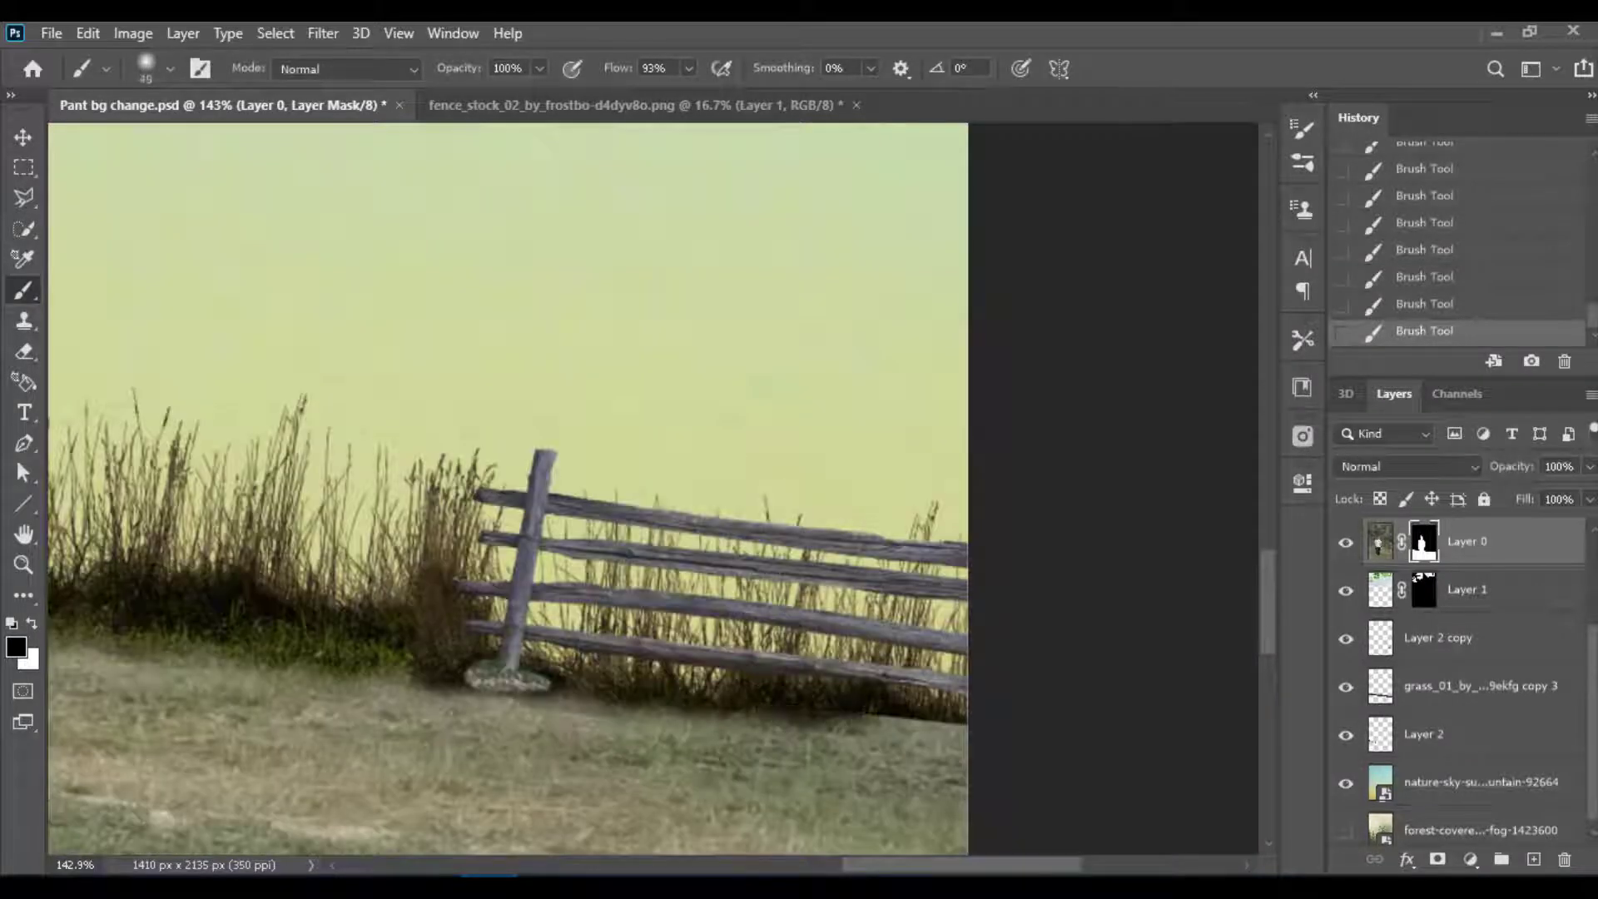
pyautogui.press(']')
pyautogui.press(']')
pyautogui.press(']')
pyautogui.moveTo(963, 685); pyautogui.dragTo(333, 641)
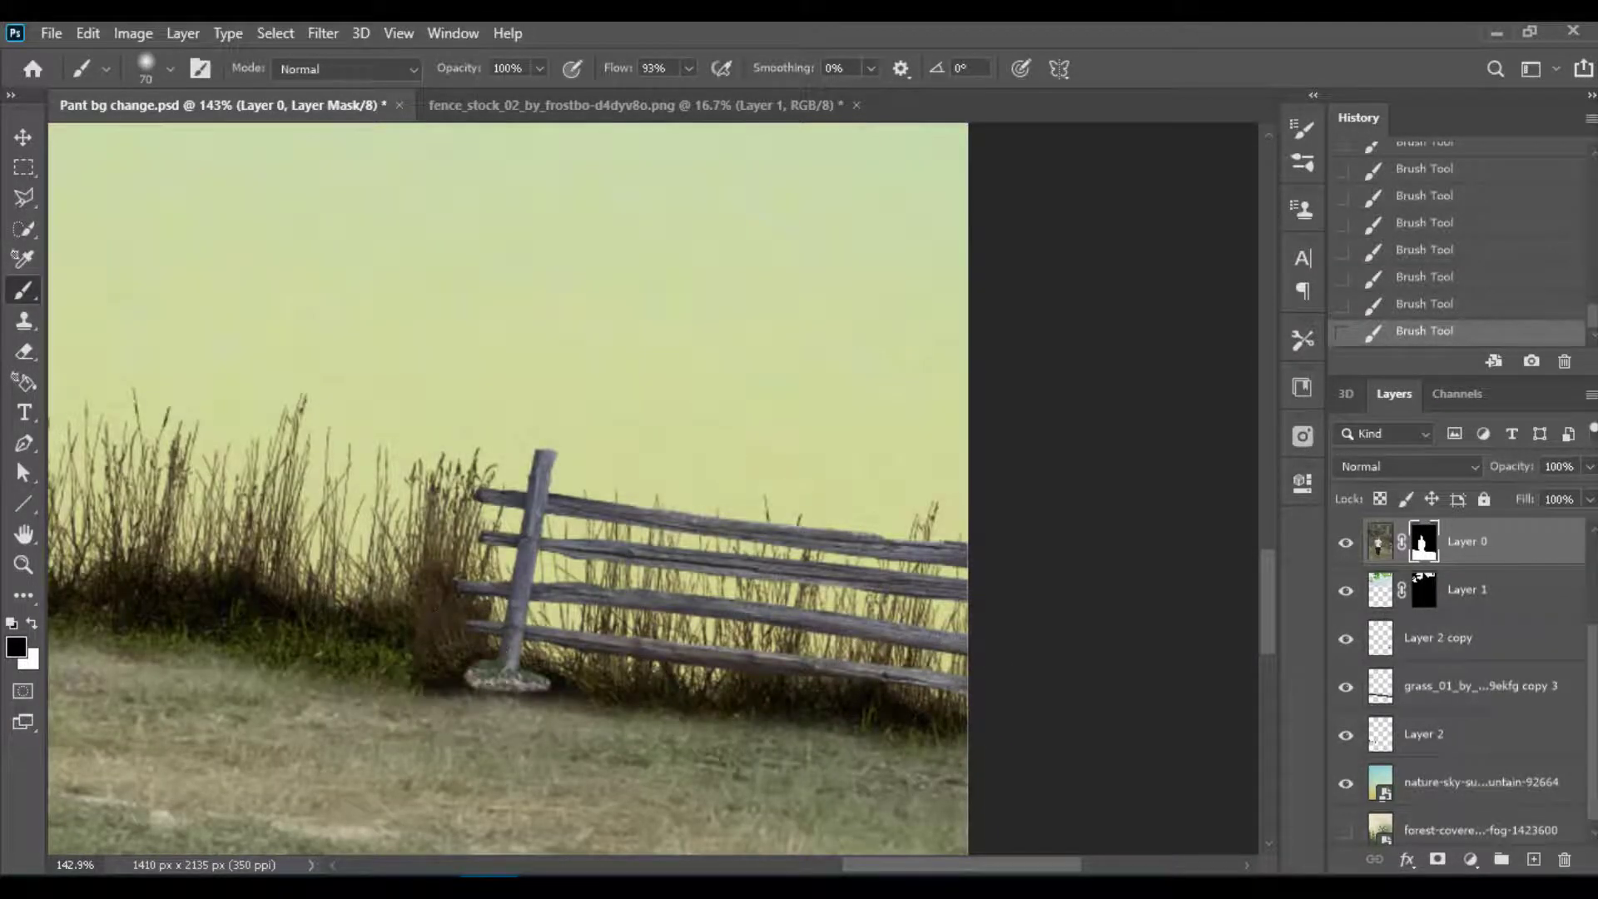
pyautogui.hscroll(-8, 499, 741)
pyautogui.moveTo(892, 677)
pyautogui.mouseDown()
pyautogui.moveTo(731, 571)
pyautogui.moveTo(516, 560)
pyautogui.moveTo(499, 574)
pyautogui.mouseUp()
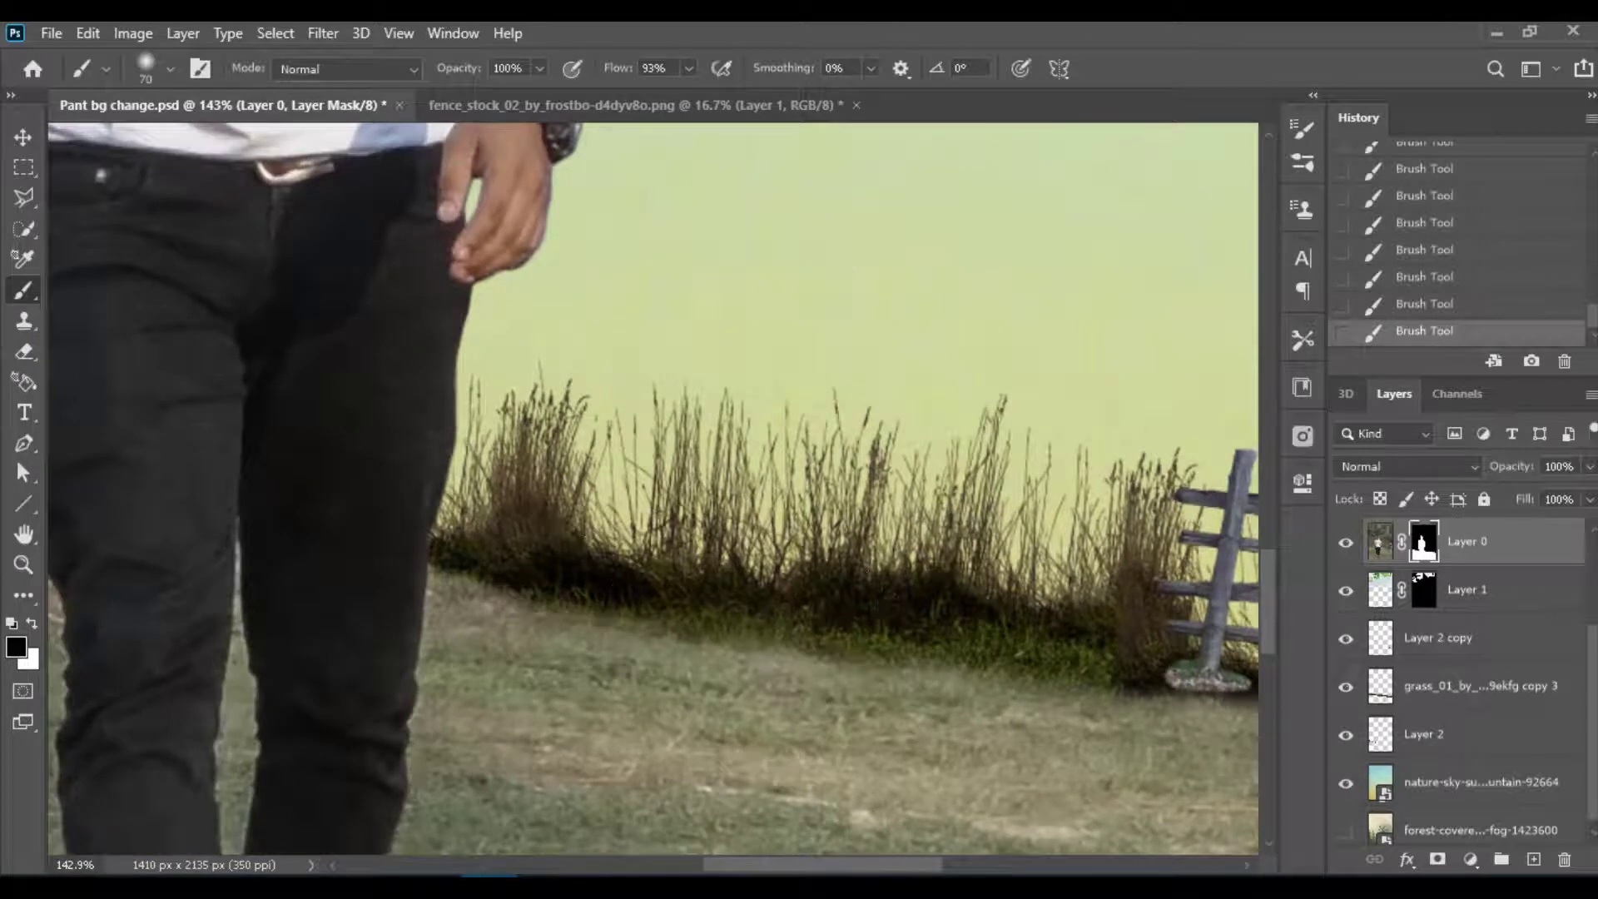
pyautogui.hscroll(-9, 532, 583)
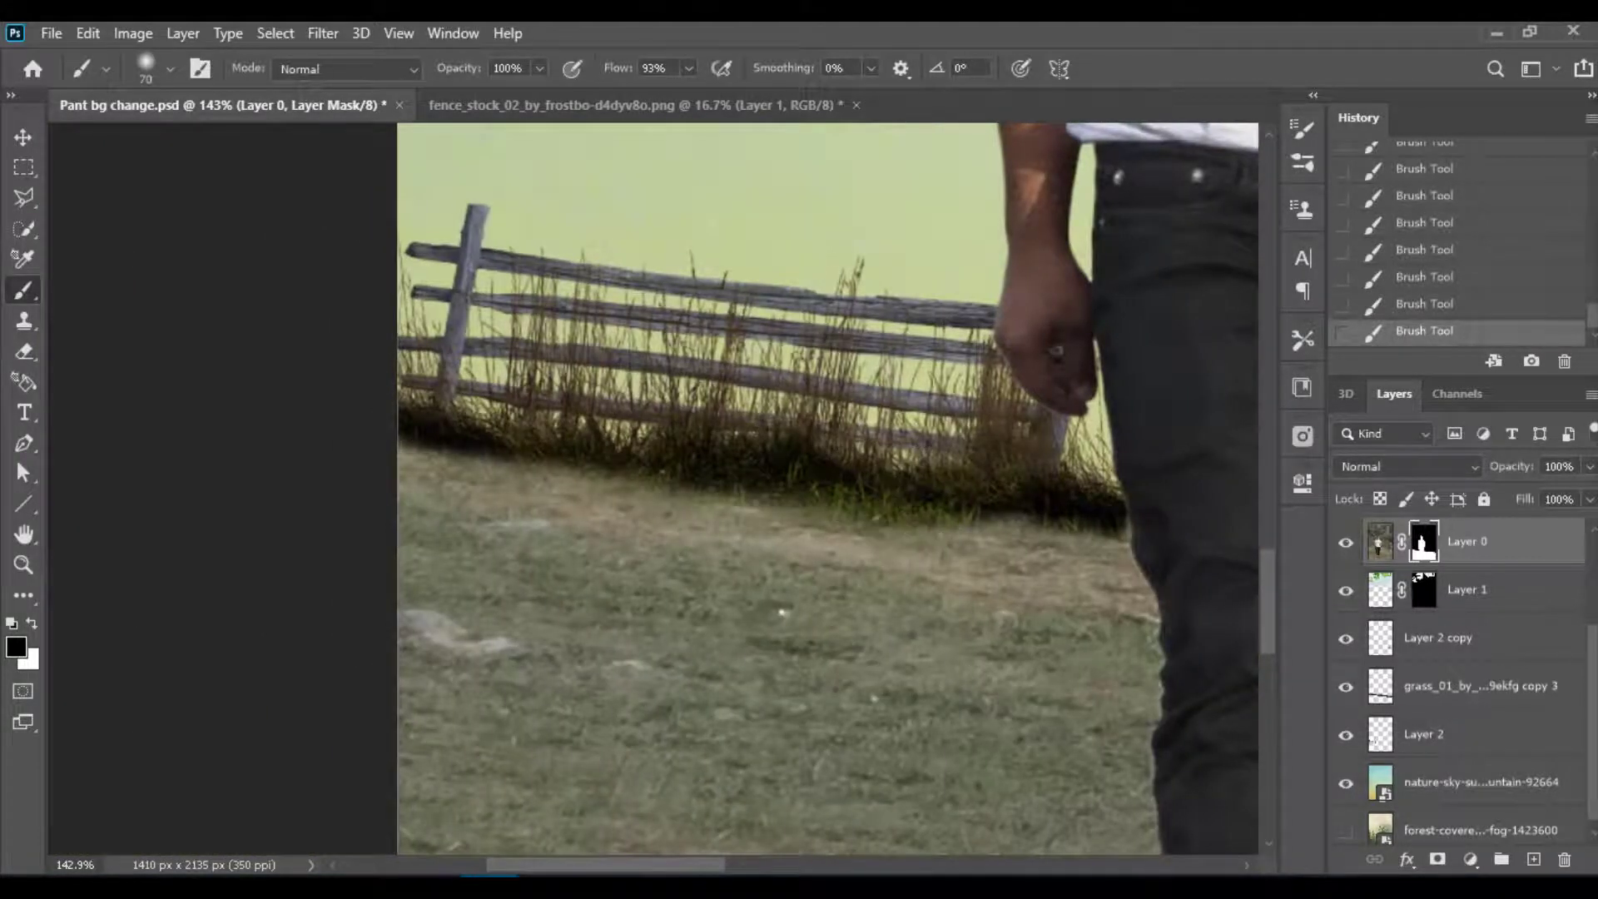
pyautogui.hotkey('ctrl', '0')
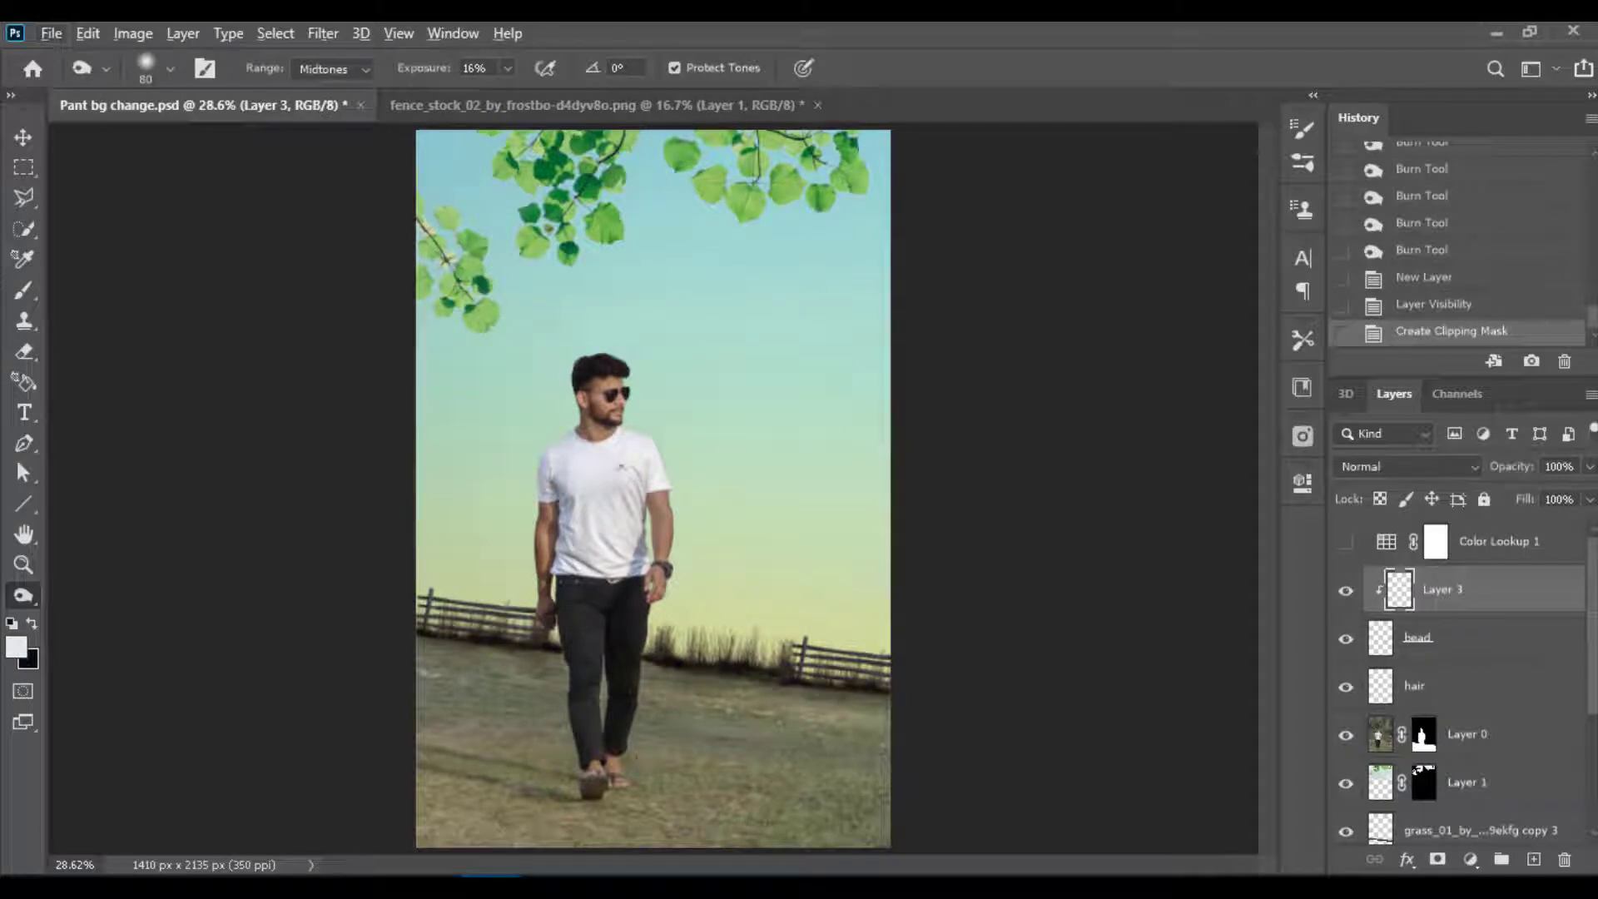
# Step: Clip Layer 3 above Layer 0, fill it with 50% gray, and set it to Overlay
pyautogui.moveTo(1442, 589); pyautogui.dragTo(1442, 708)
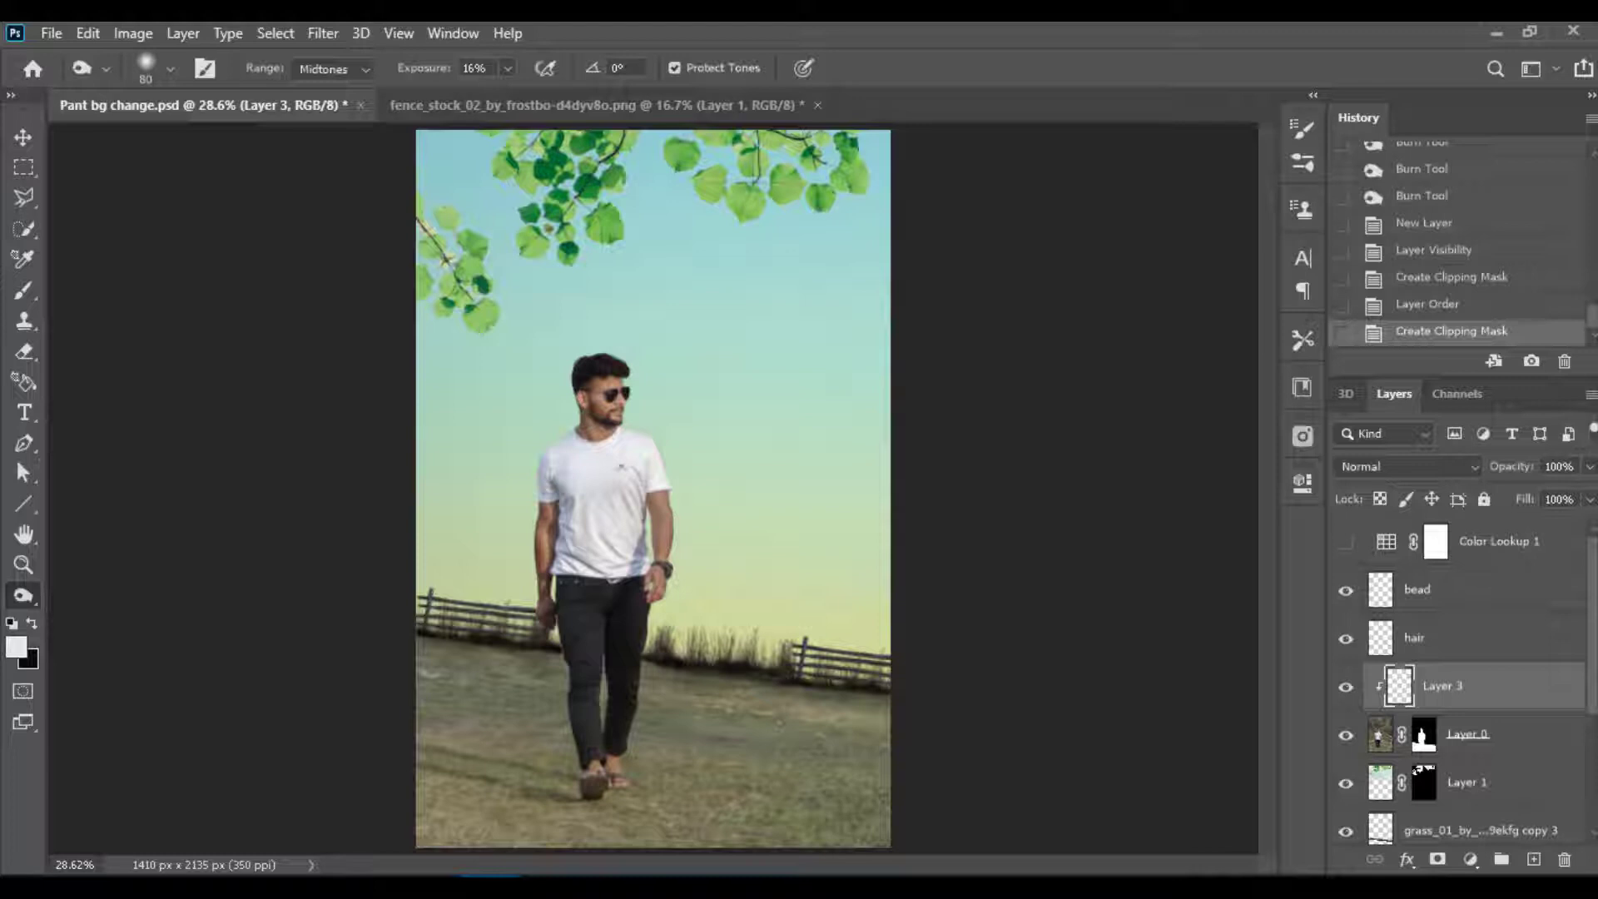
pyautogui.hotkey('shift', 'F5')
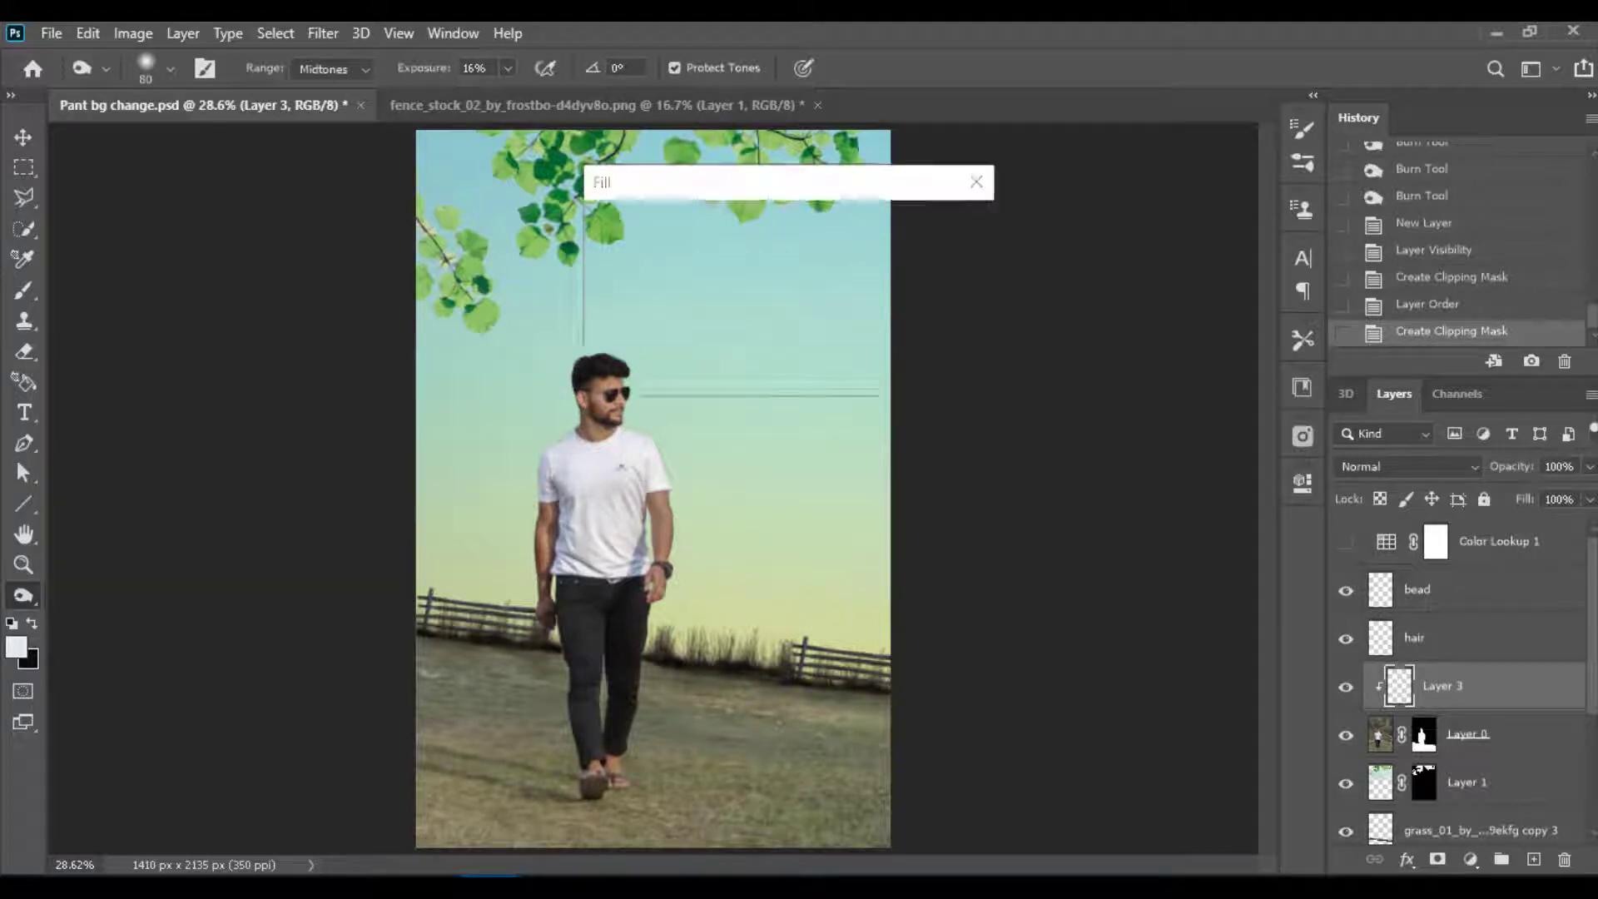
pyautogui.press('Return')
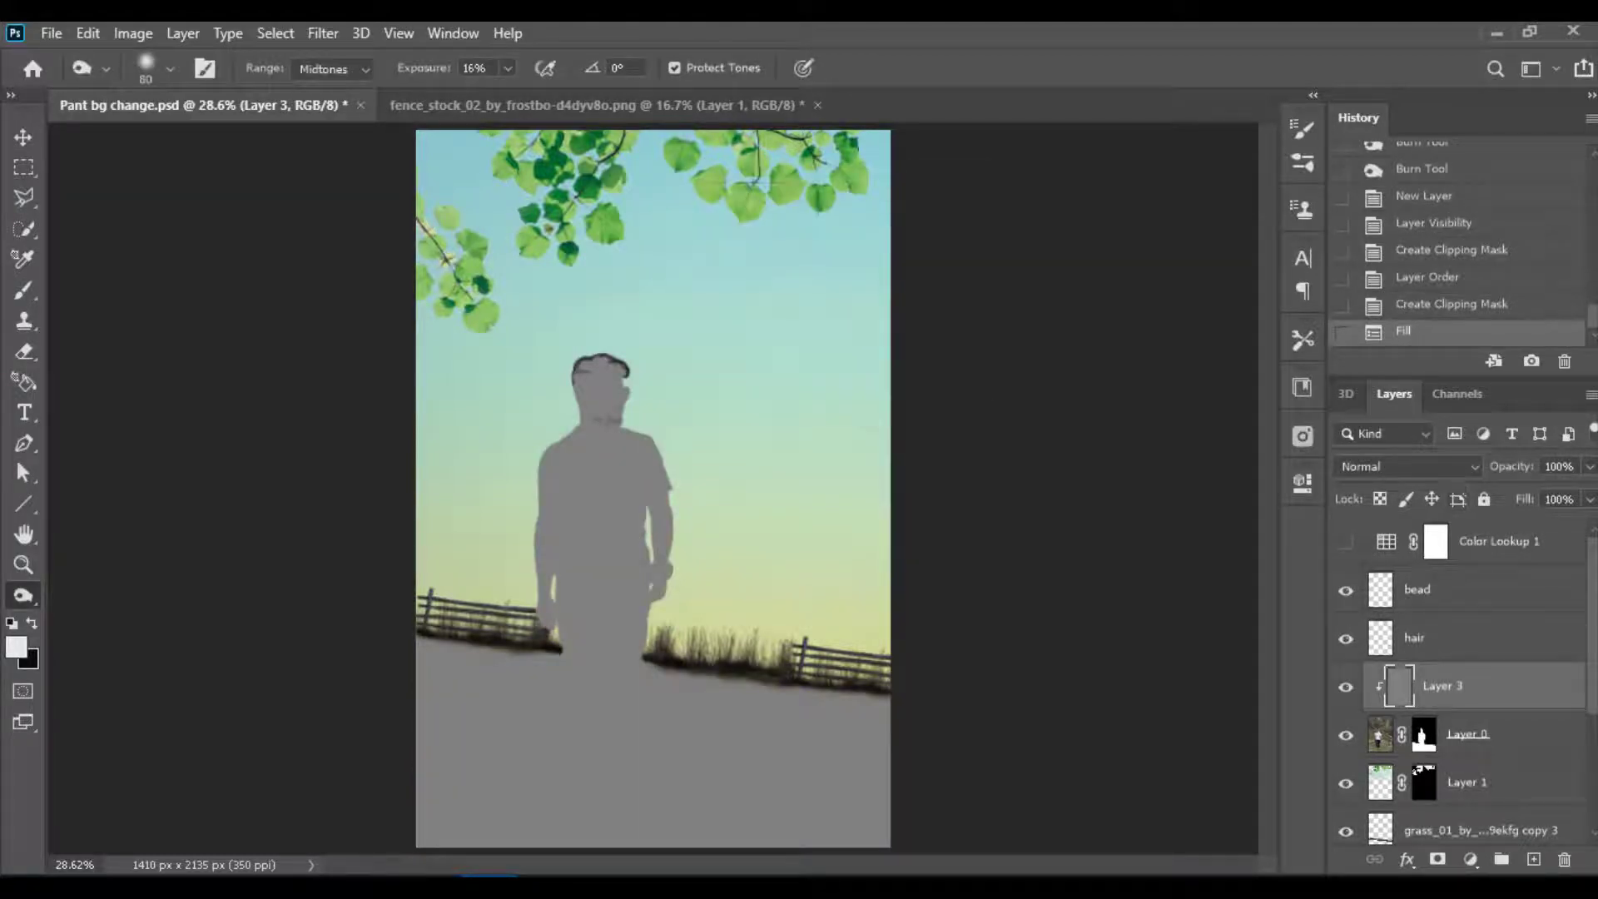
pyautogui.click(1406, 466)
pyautogui.click(1374, 562)
# Step: Dodge on Layer 3 to lighten part of the man and the forearm near the watch
pyautogui.scroll(5, 650, 470)
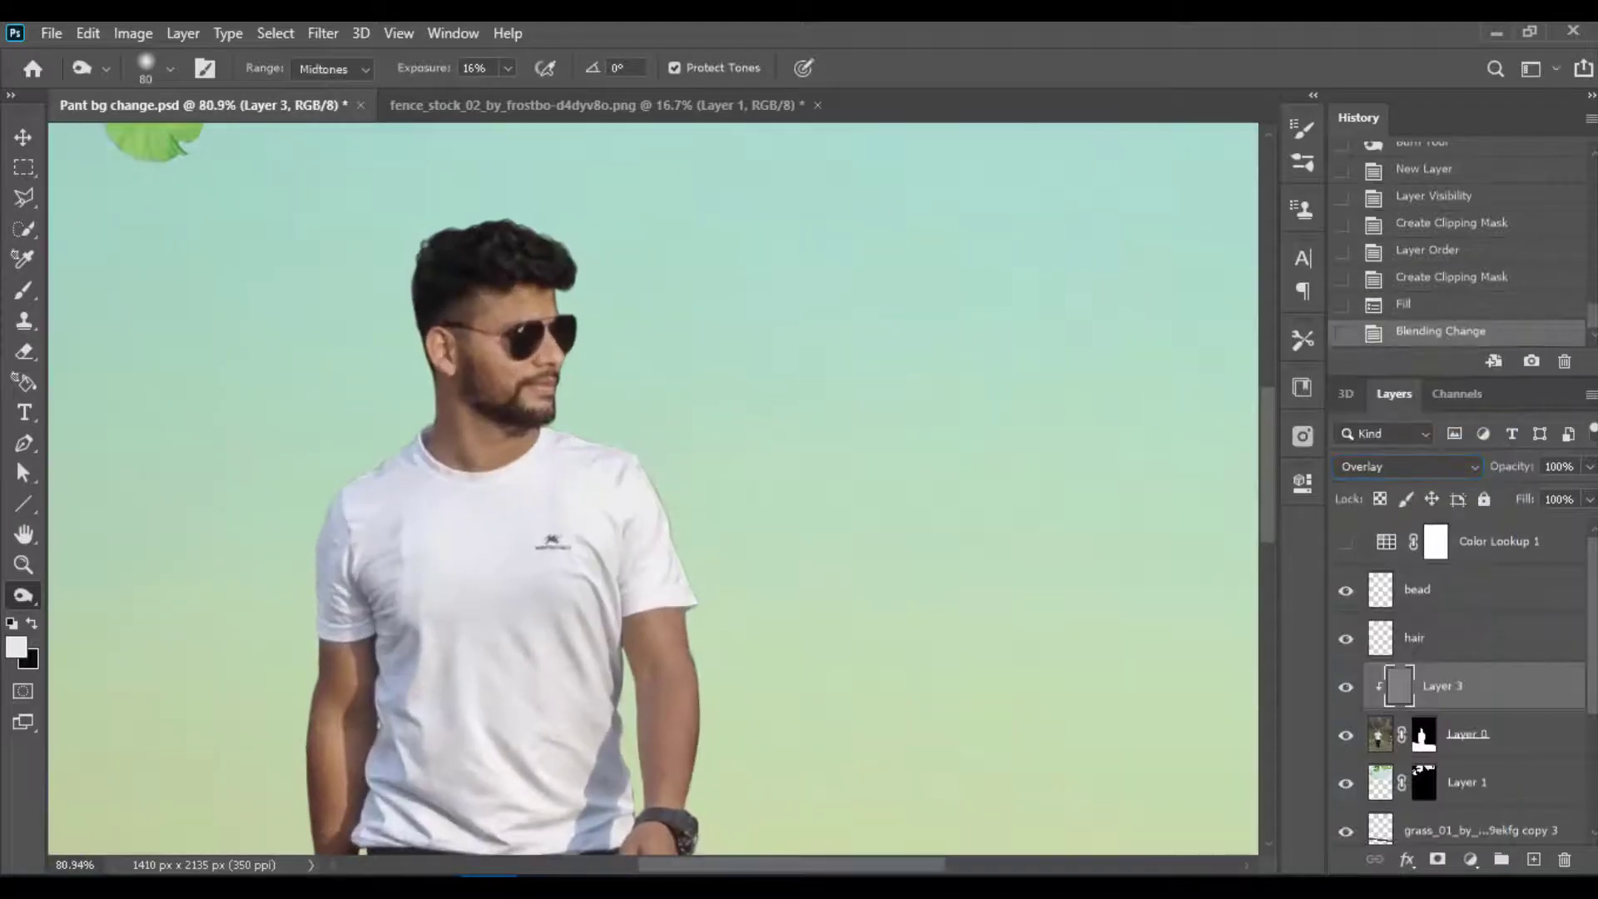
pyautogui.press('x')
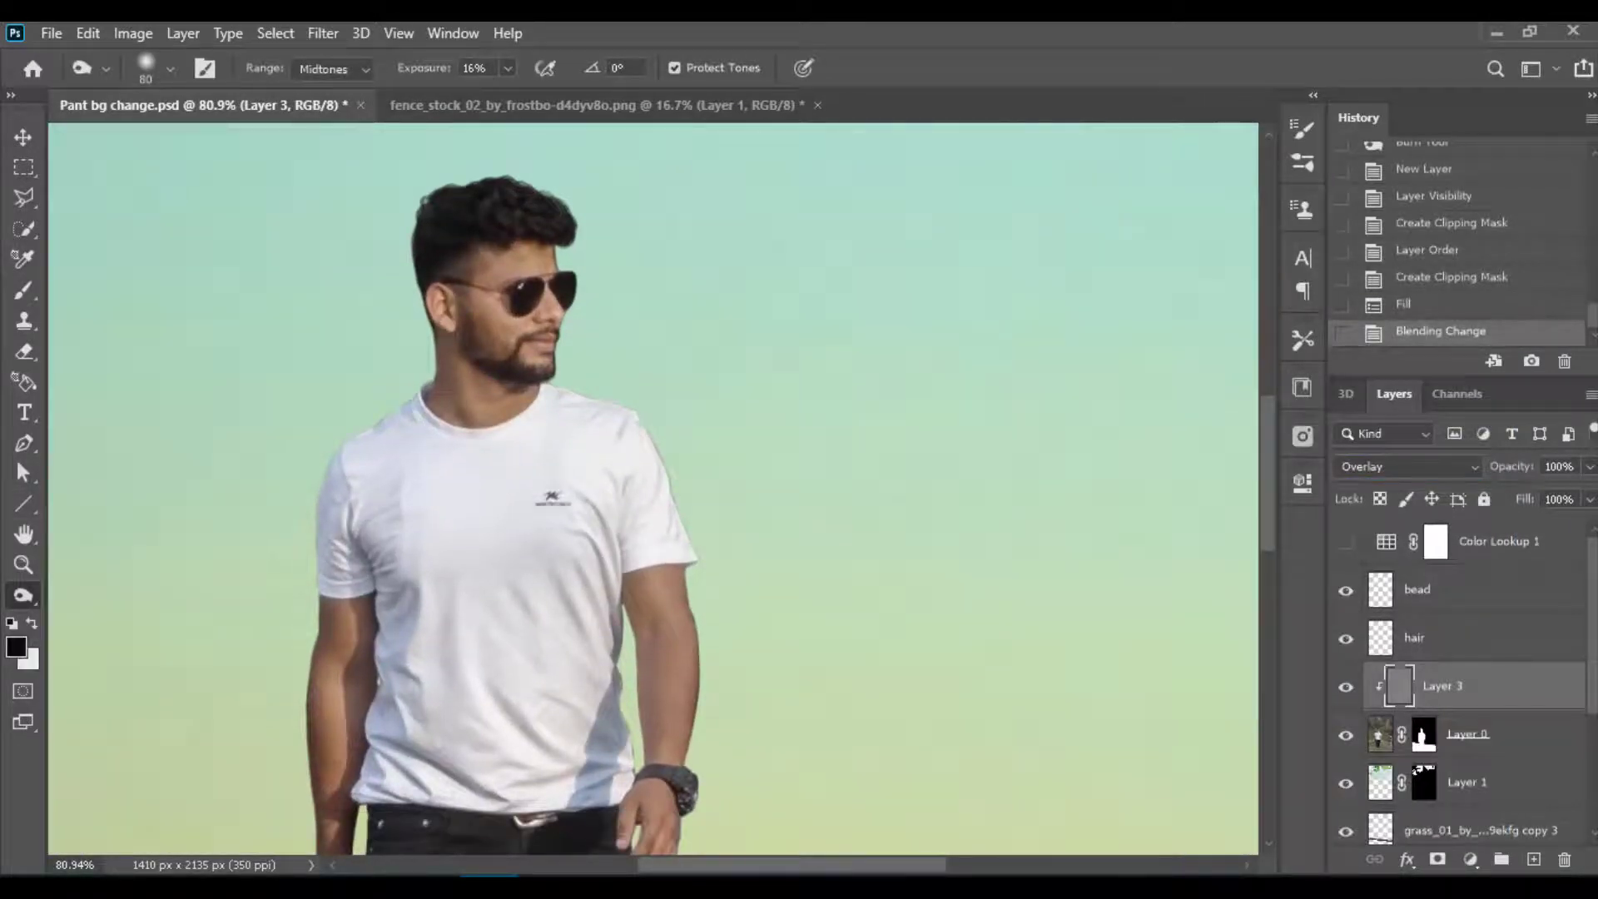
pyautogui.hotkey('shift', 'o')
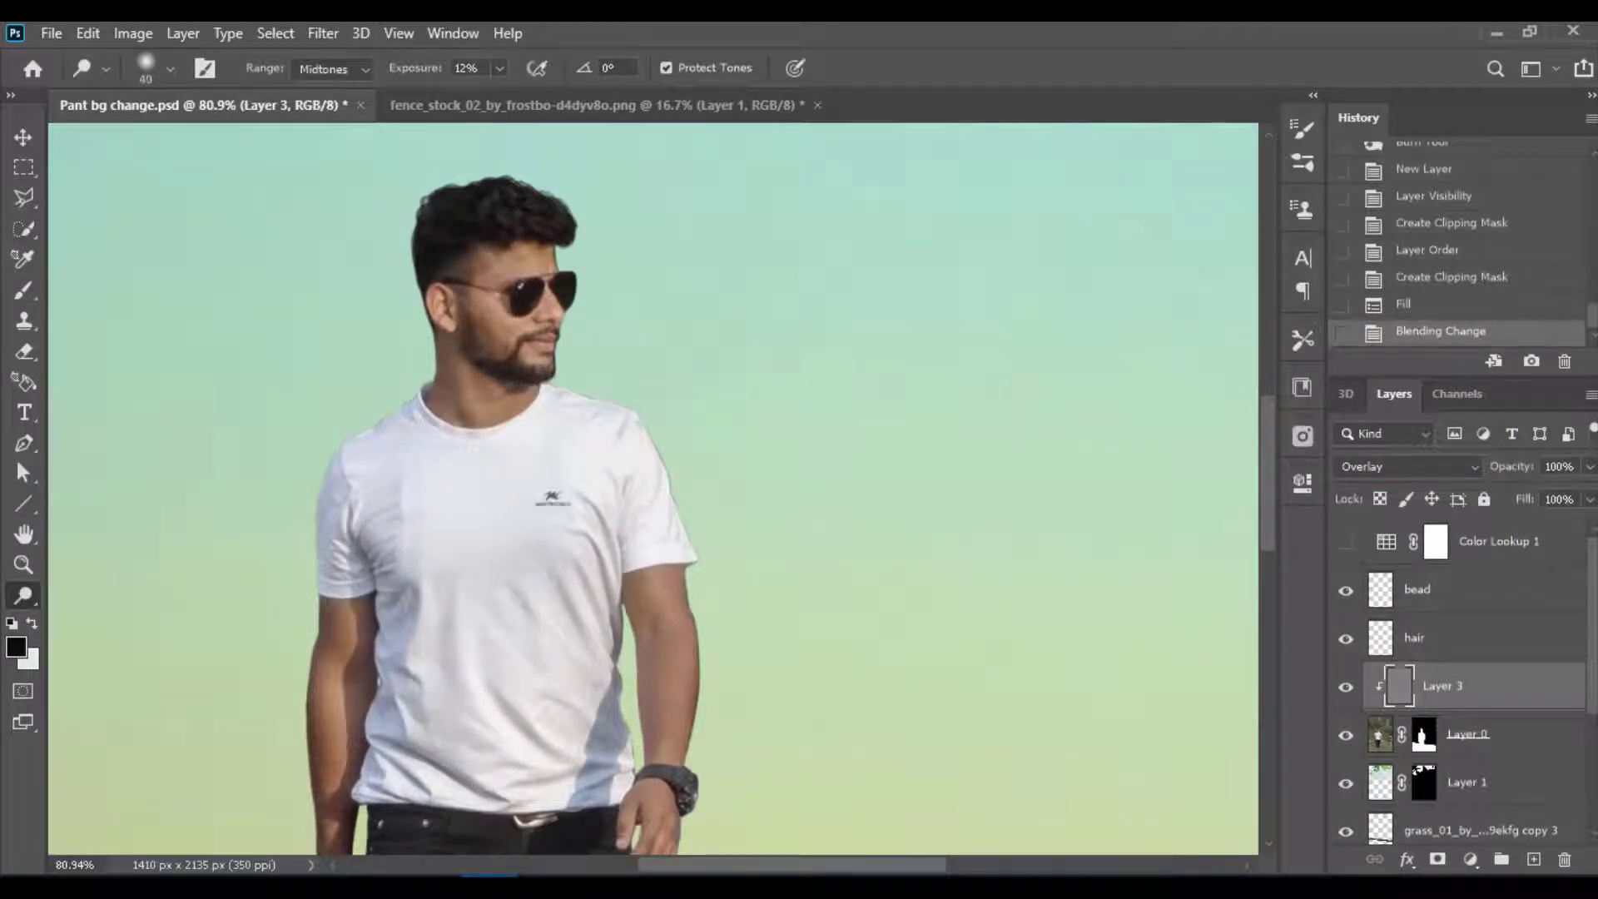
pyautogui.moveTo(466, 582); pyautogui.dragTo(516, 666)
pyautogui.moveTo(653, 723); pyautogui.dragTo(666, 741)
# Step: Adjust the brush size, then switch to the Burn Tool with a smaller brush
pyautogui.press('[')
pyautogui.press('[')
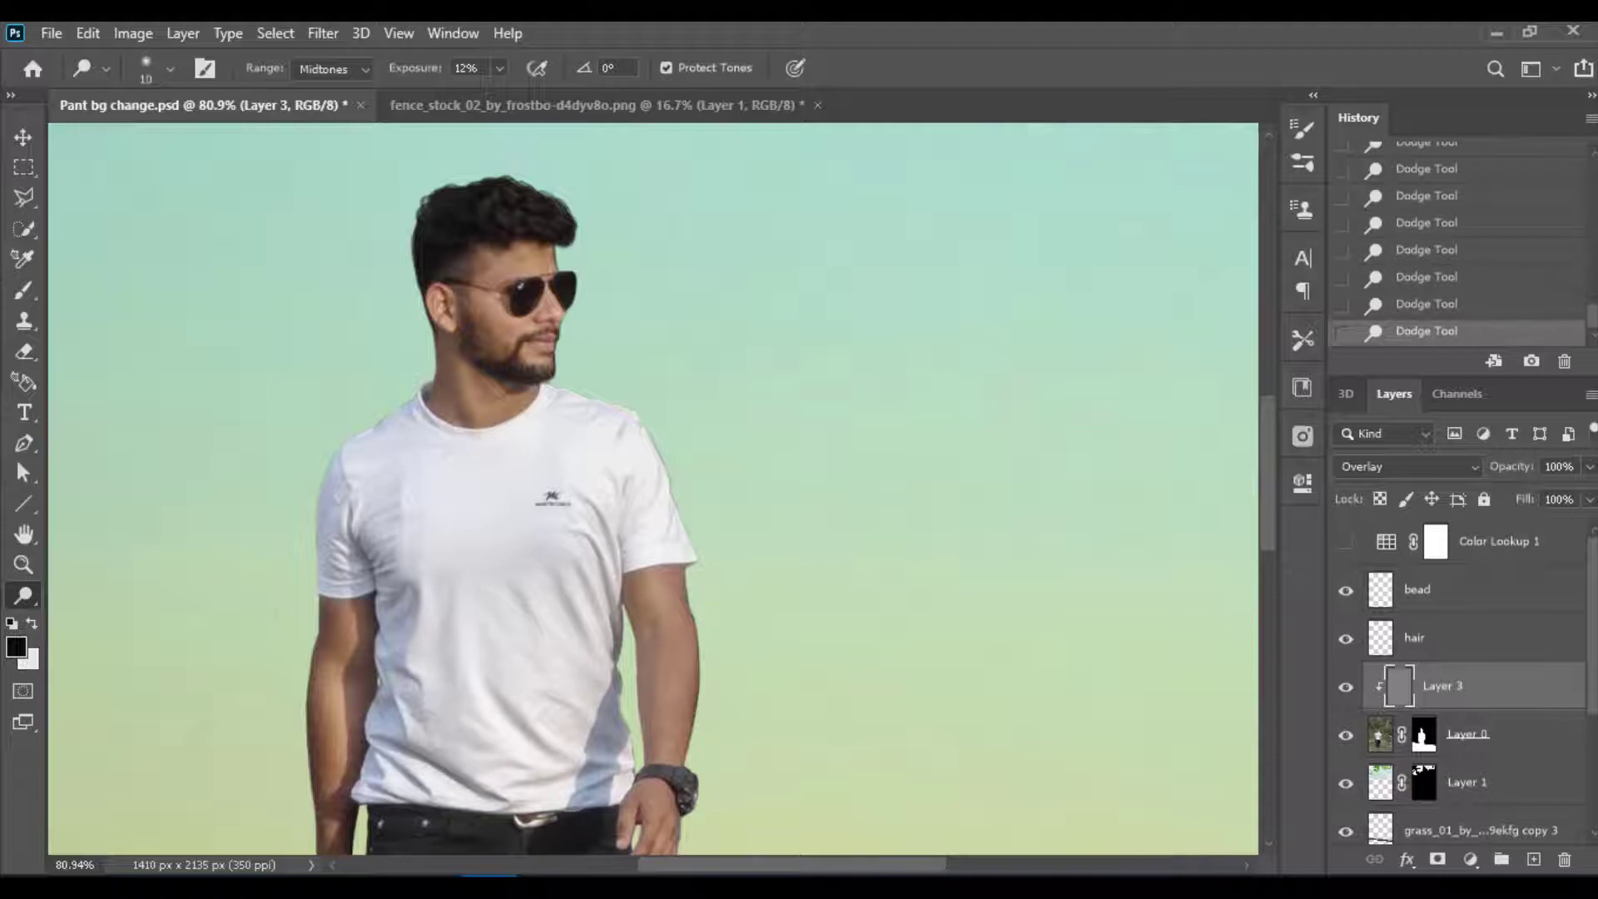
pyautogui.press(']')
pyautogui.press(']')
pyautogui.press(']')
pyautogui.press('[')
pyautogui.press('[')
pyautogui.press('[')
pyautogui.press(']')
pyautogui.press(']')
pyautogui.press(']')
pyautogui.scroll(-8, 653, 489)
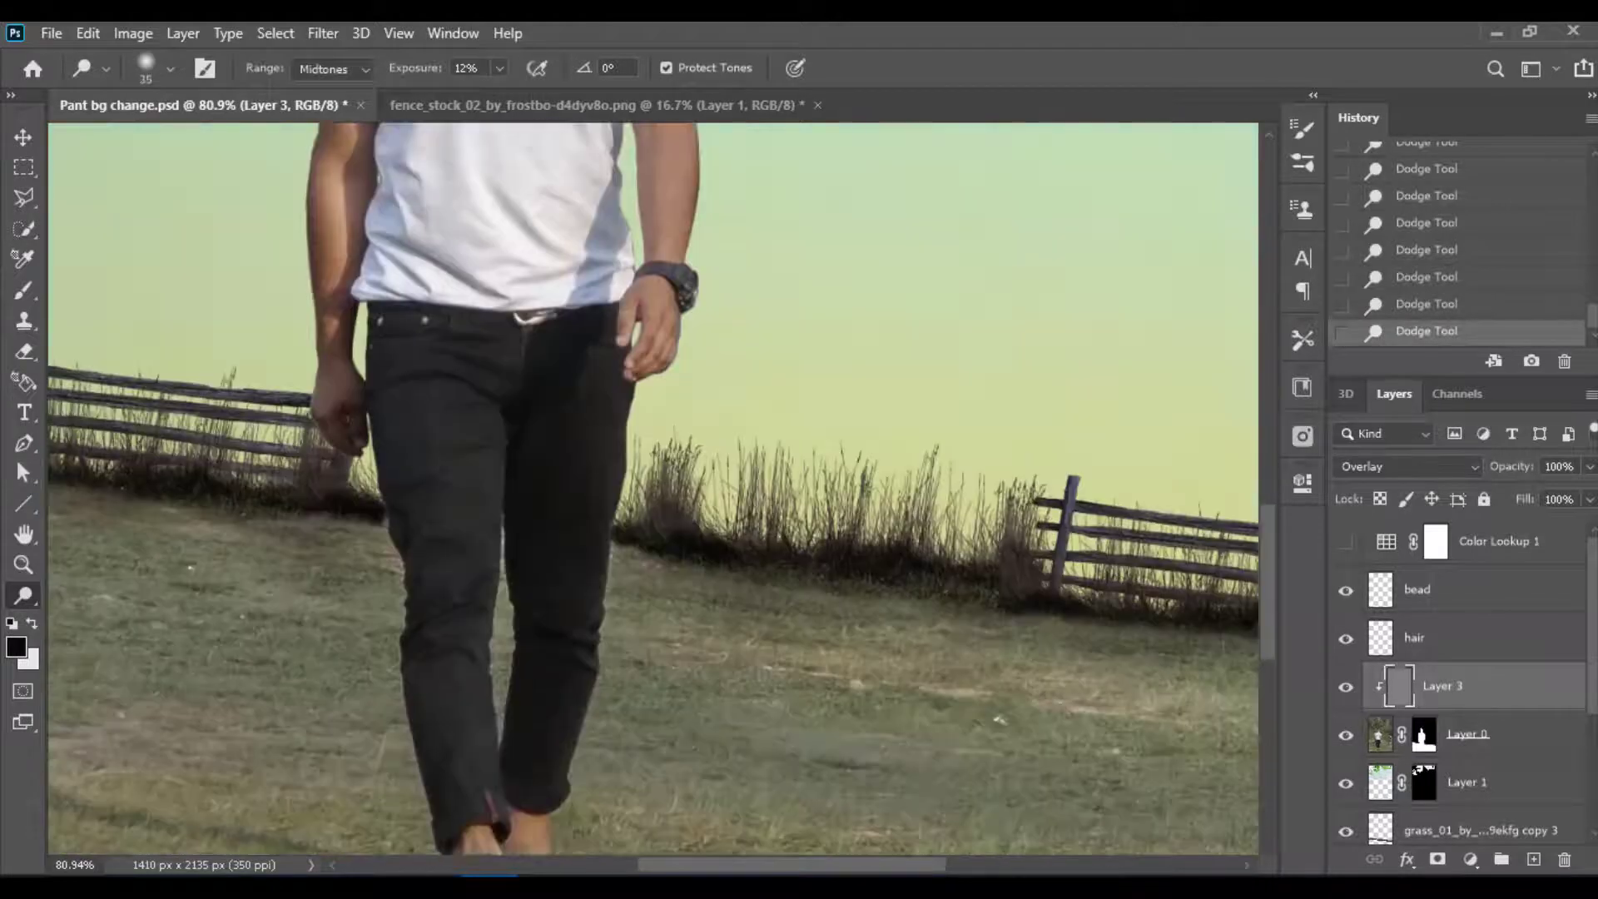
pyautogui.scroll(-1, 654, 489)
pyautogui.hotkey('shift', 'o')
pyautogui.press('[')
pyautogui.press('[')
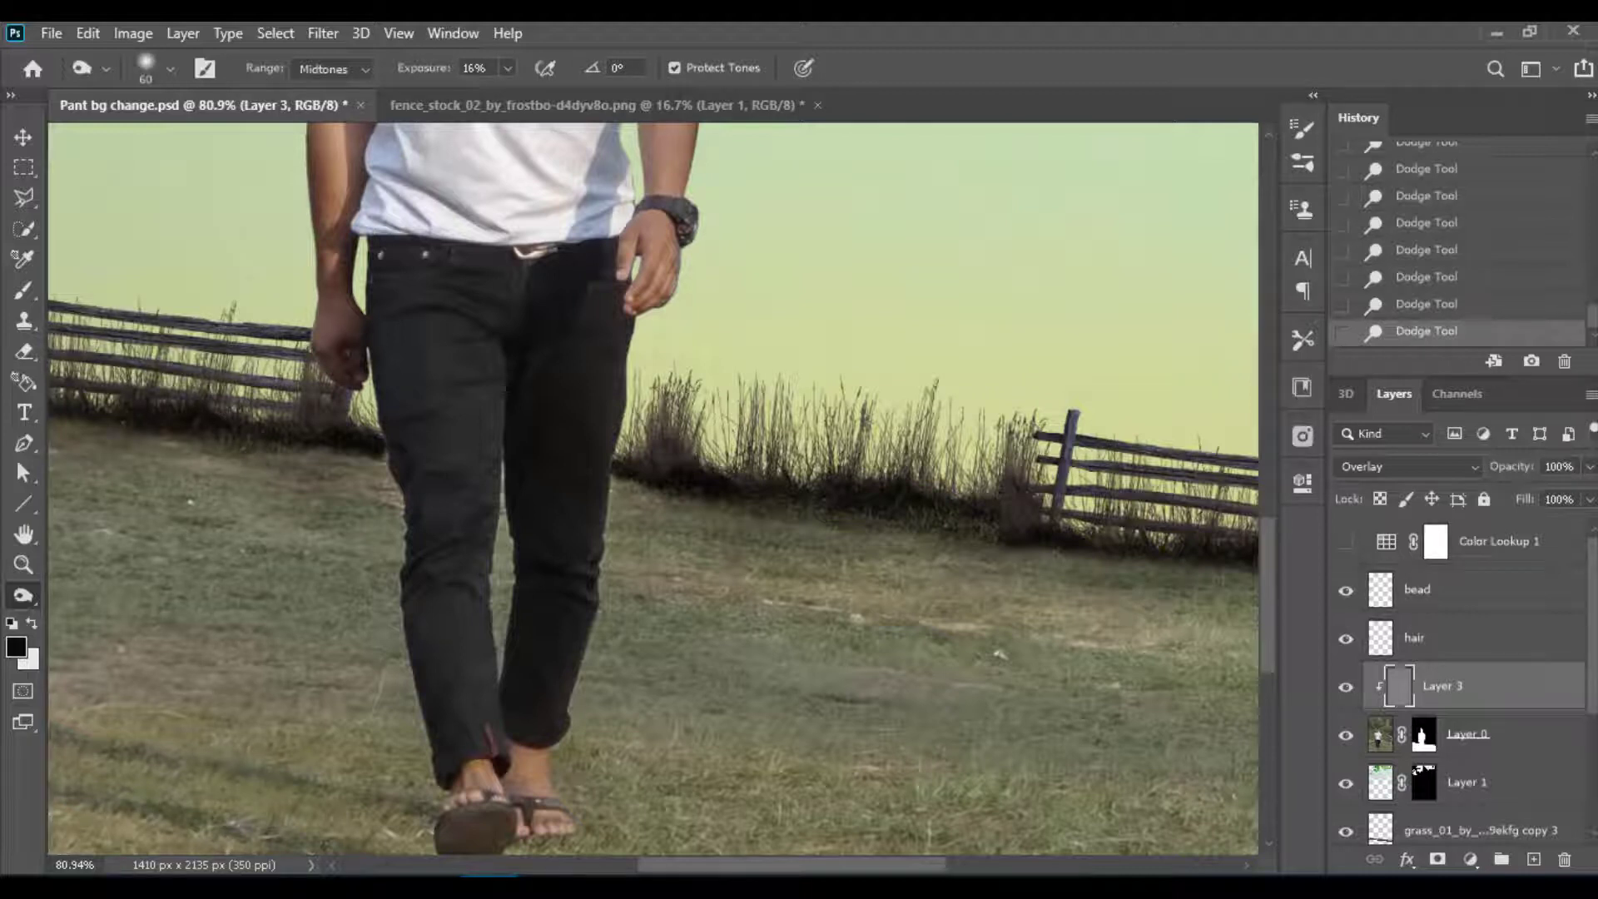
# Step: Set Burn exposure to 13% and darken the jeans and the left ankle slit on Layer 3
pyautogui.press('1')
pyautogui.press('3')
pyautogui.moveTo(449, 499); pyautogui.dragTo(466, 583)
pyautogui.moveTo(467, 499); pyautogui.dragTo(483, 583)
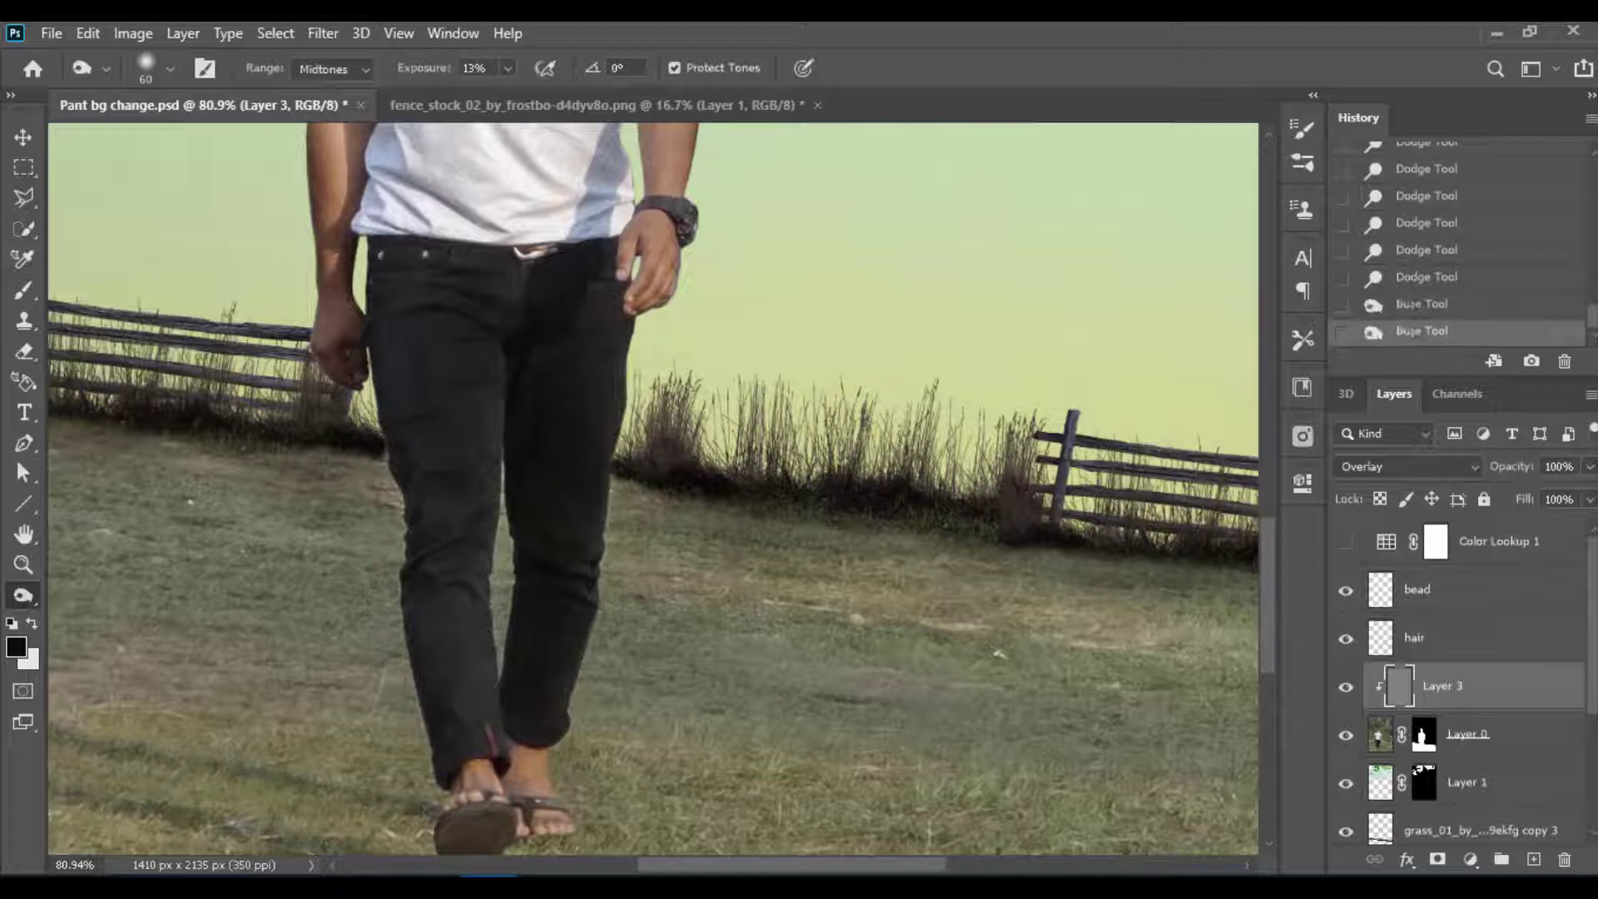
pyautogui.moveTo(482, 500); pyautogui.dragTo(499, 582)
pyautogui.moveTo(476, 767)
pyautogui.mouseDown()
pyautogui.moveTo(486, 807)
pyautogui.moveTo(533, 799)
pyautogui.moveTo(545, 837)
pyautogui.mouseUp()
# Step: With a smaller brush, darken the shadow under the sandal
pyautogui.press('[')
pyautogui.press('[')
pyautogui.press('[')
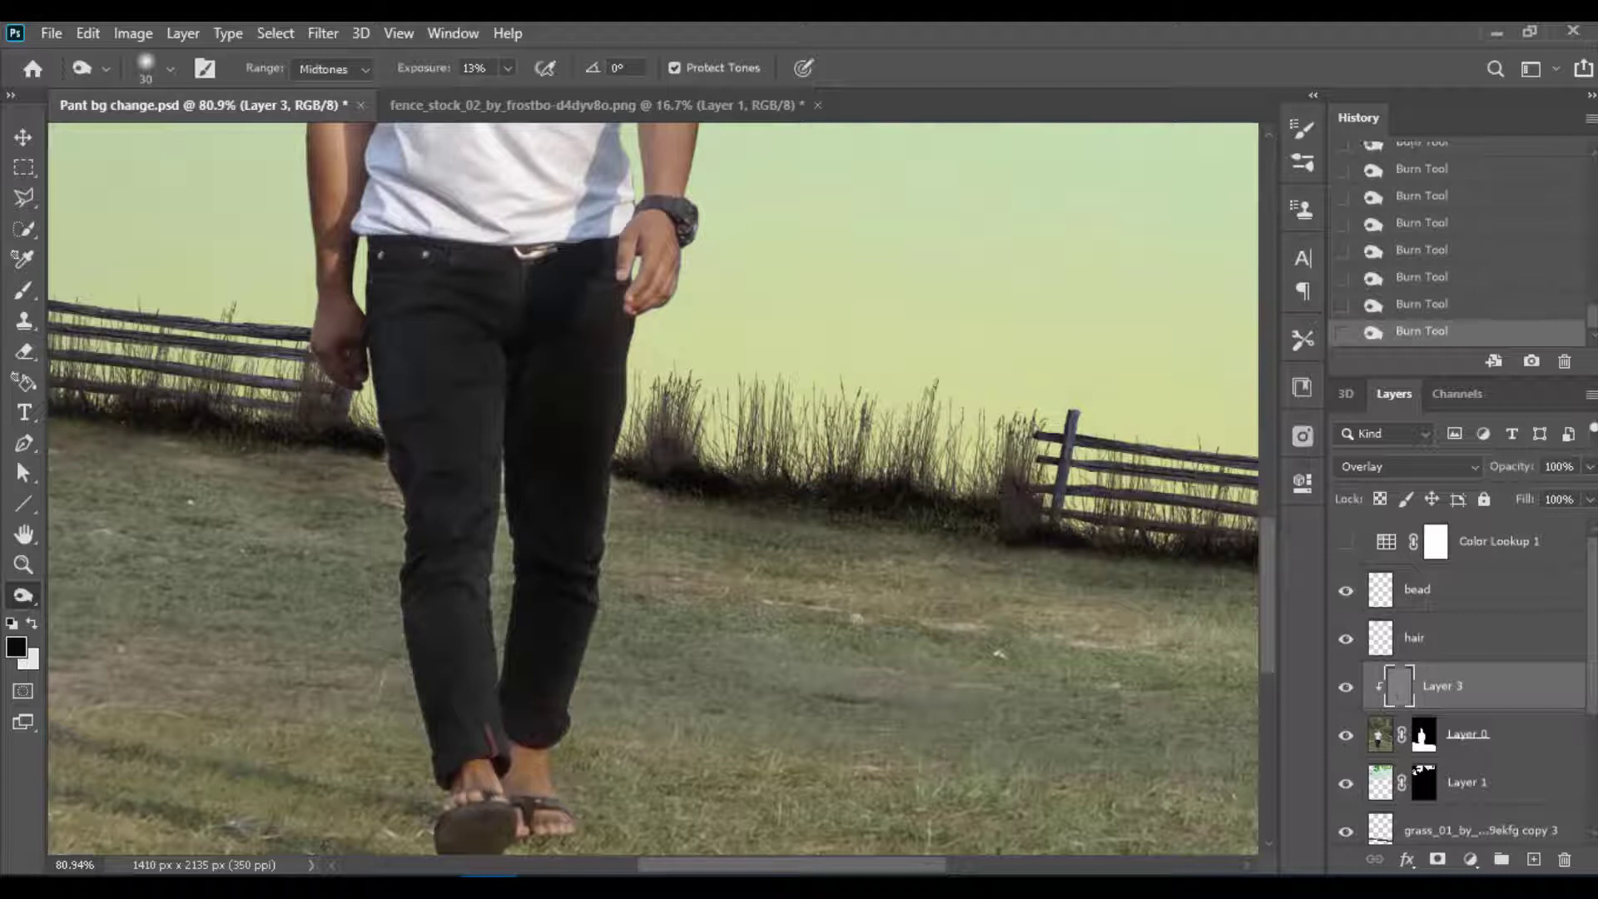
pyautogui.scroll(-3, 741, 730)
pyautogui.moveTo(441, 691); pyautogui.dragTo(495, 689)
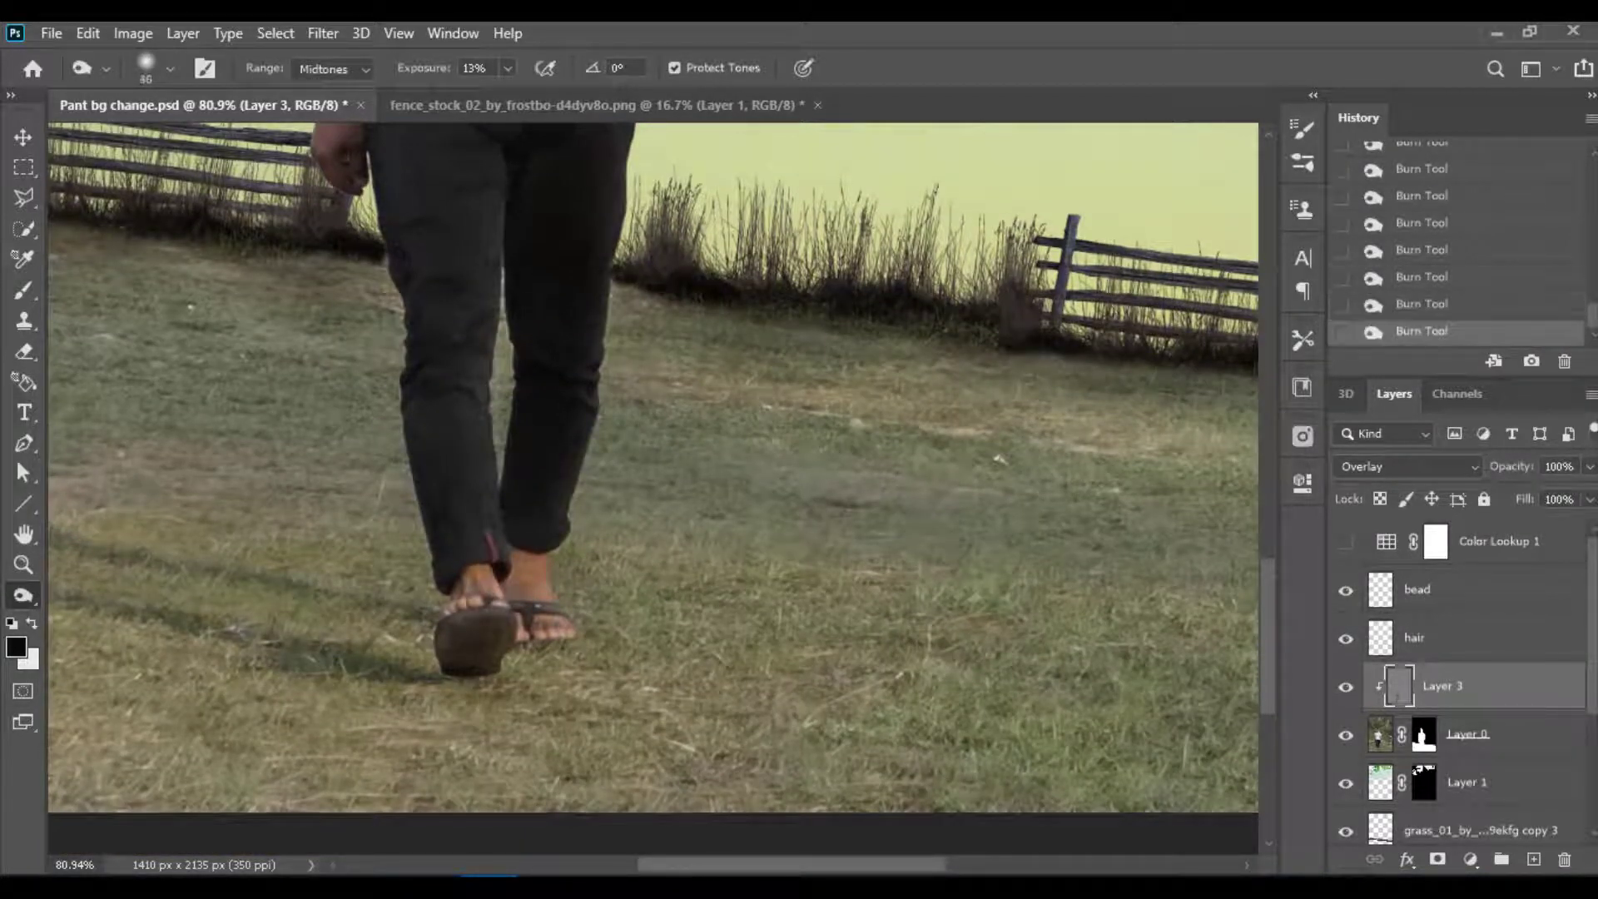
pyautogui.press(']')
pyautogui.press(']')
pyautogui.press(']')
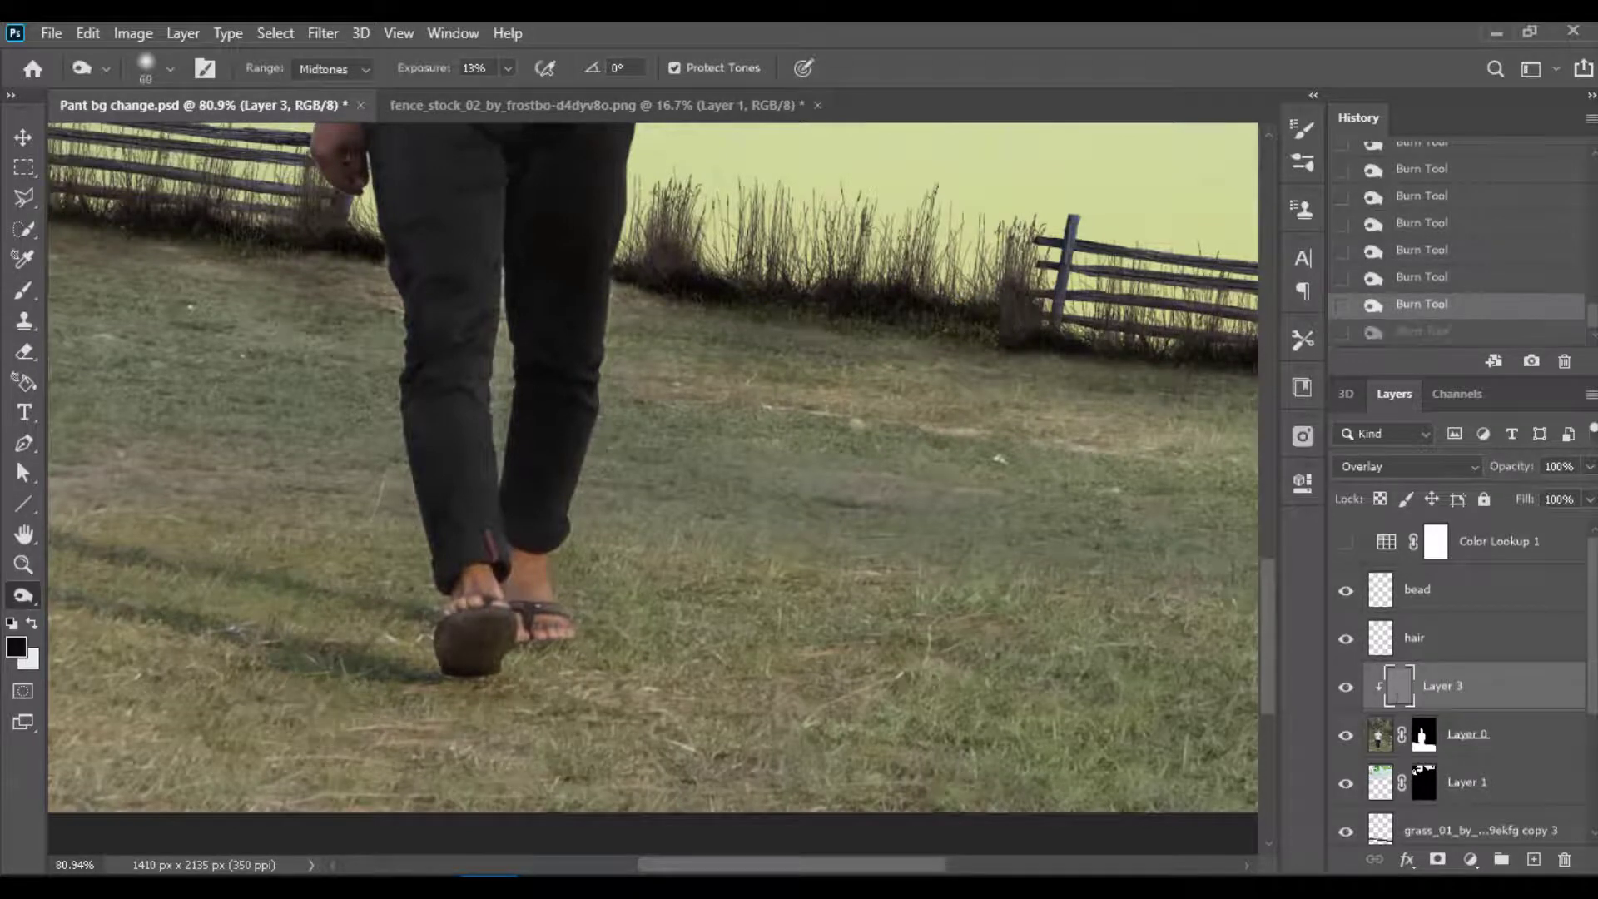
pyautogui.press(']')
pyautogui.press(']')
pyautogui.press(']')
pyautogui.press(']')
pyautogui.press(']')
pyautogui.press(']')
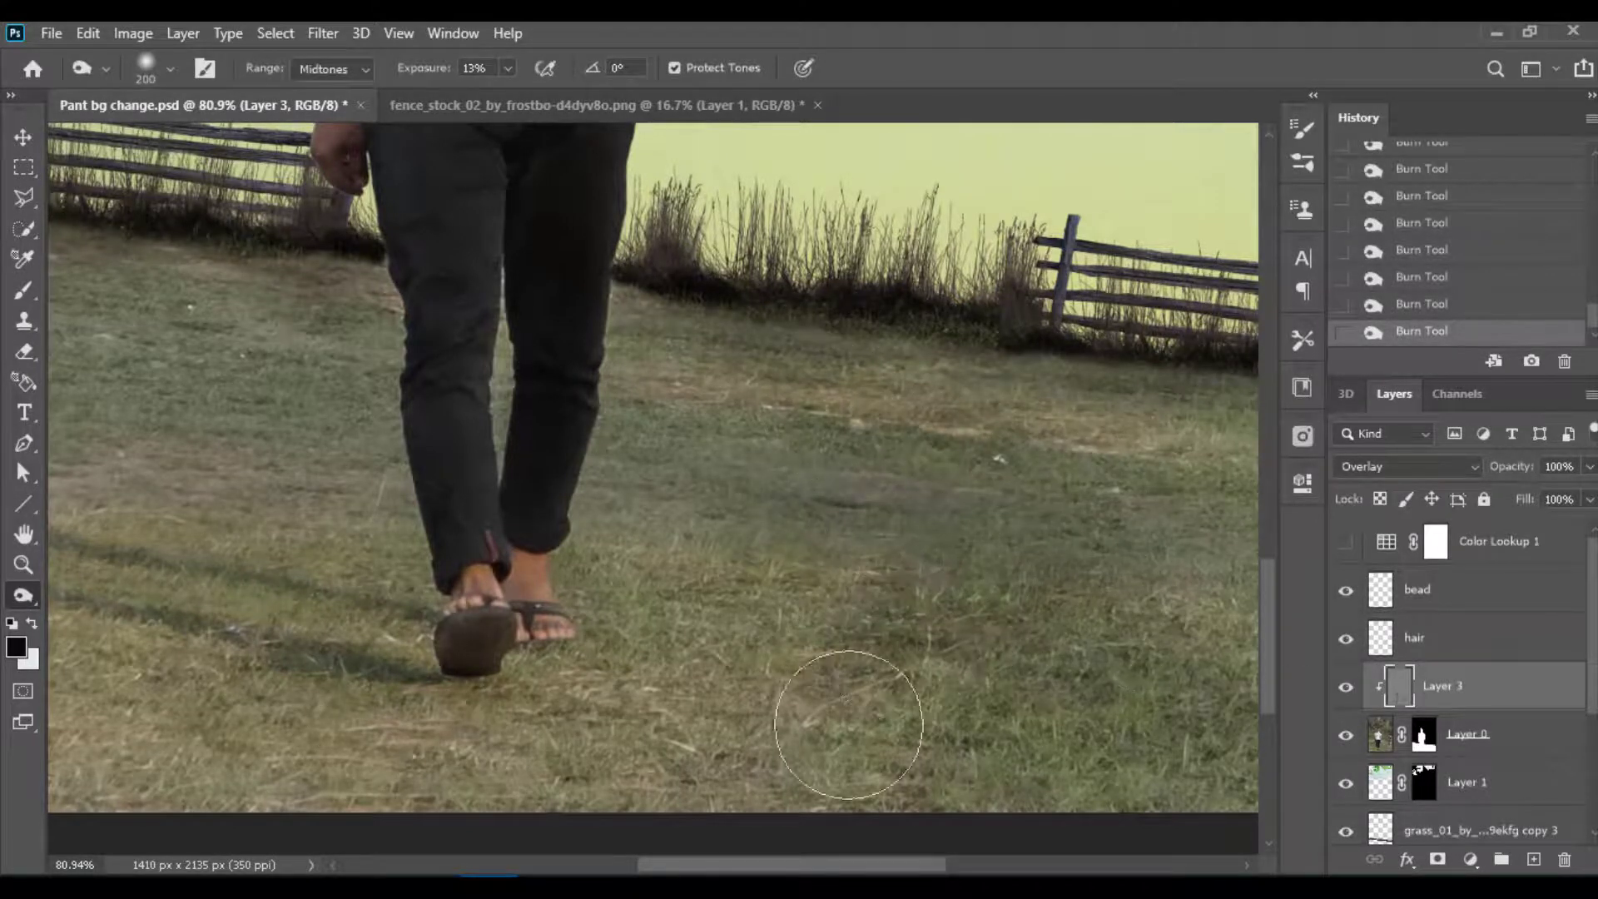
pyautogui.hscroll(5, 574, 799)
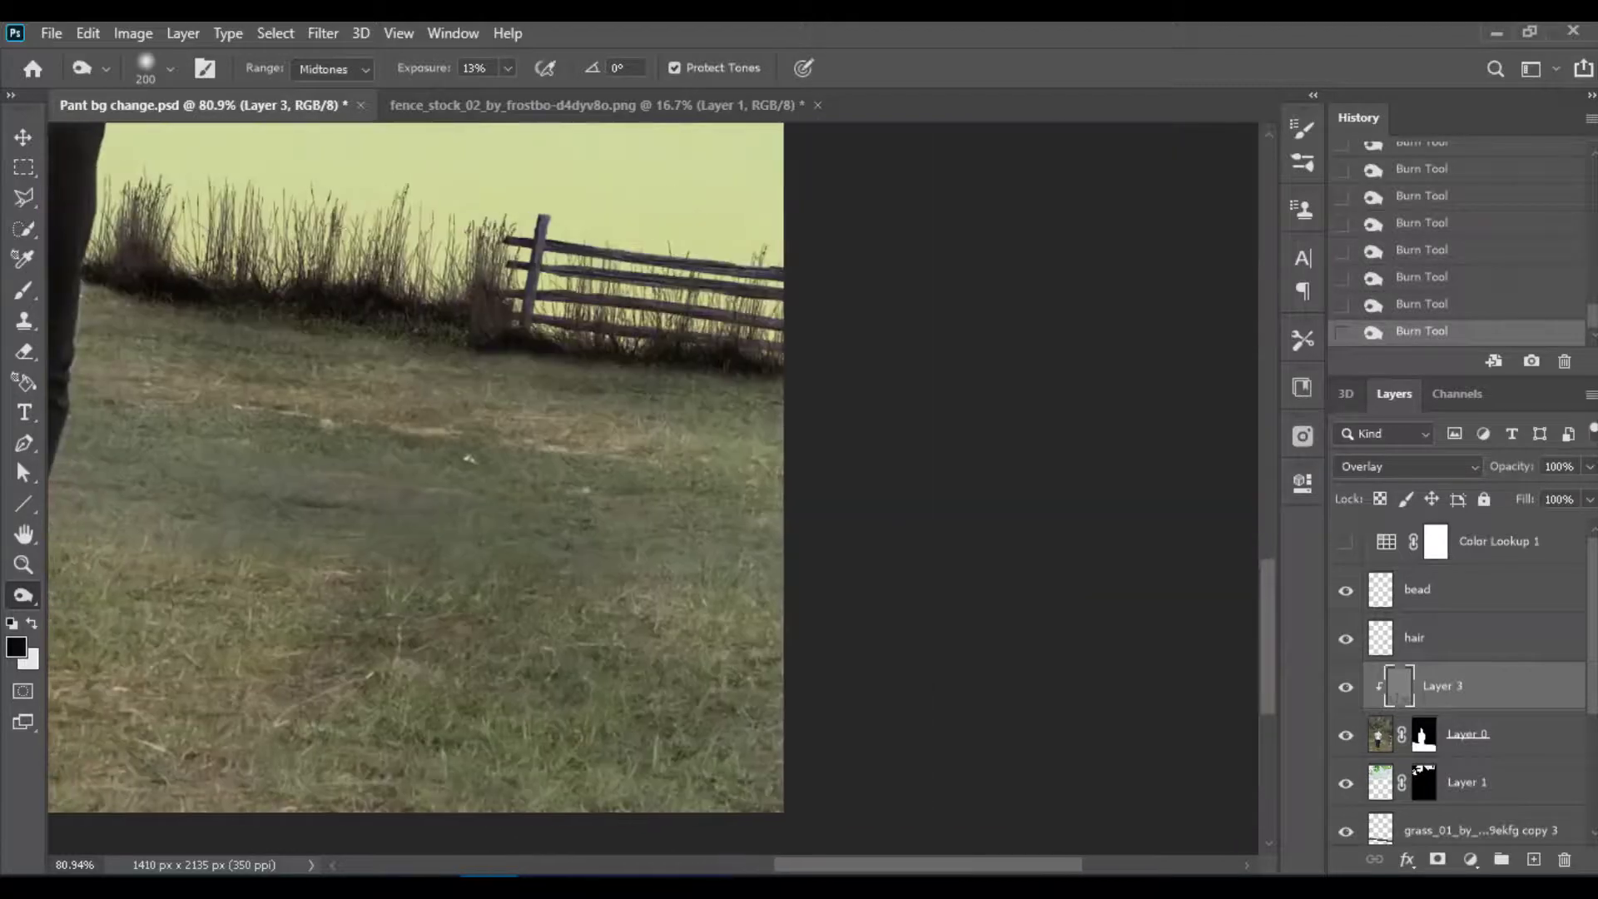
pyautogui.hscroll(-5, 744, 620)
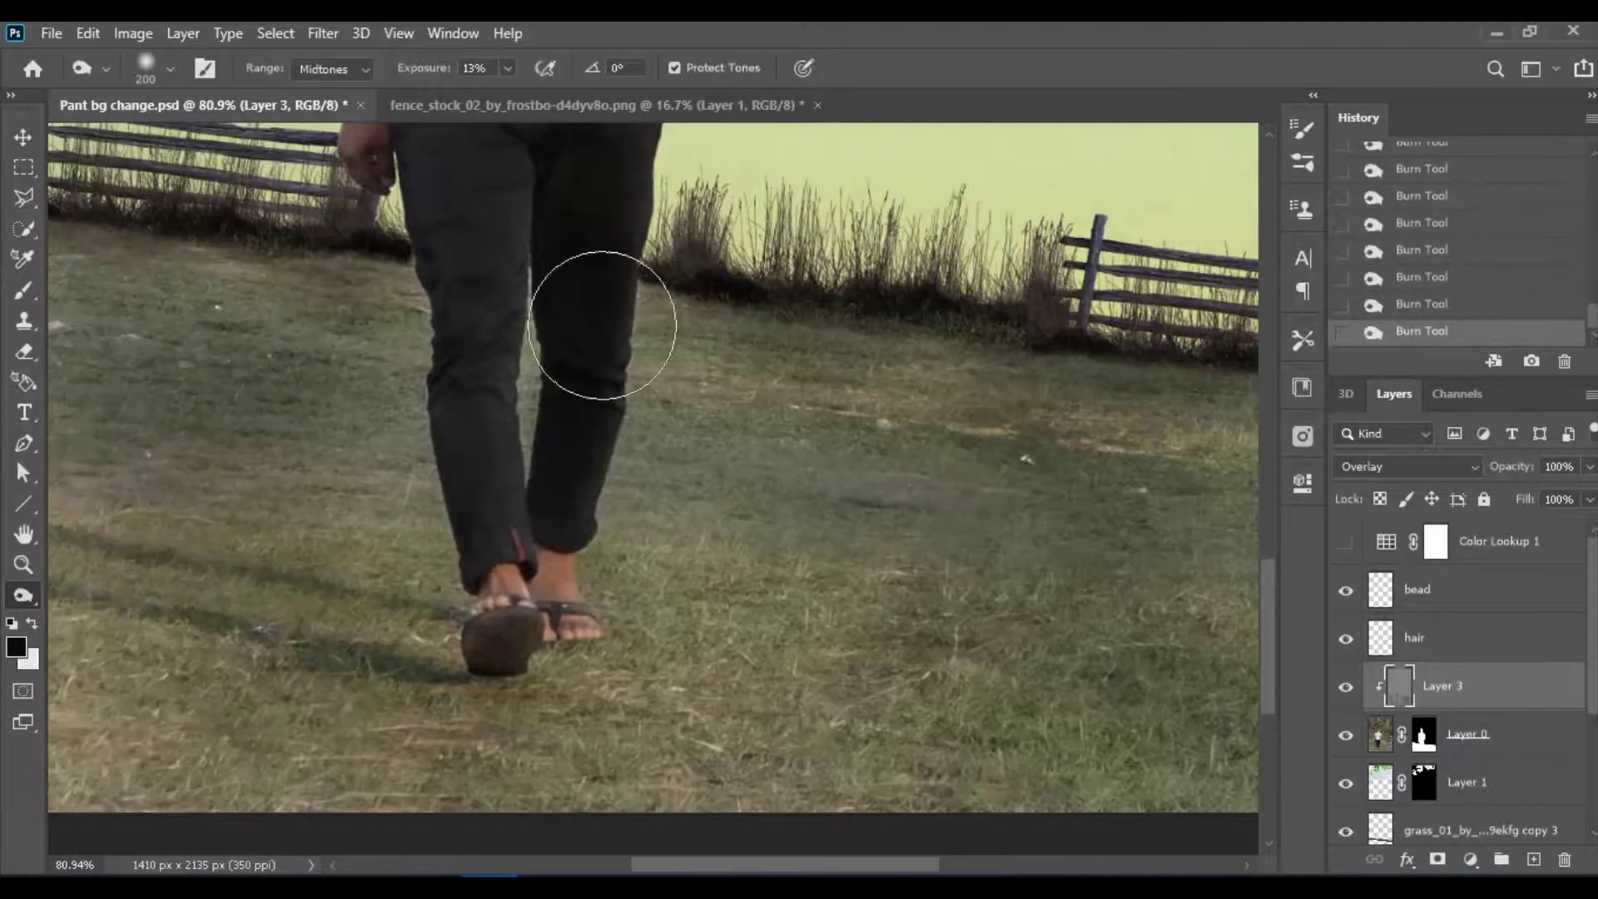
pyautogui.scroll(4, 379, 596)
# Step: Burn the forearm edges, sleeve, lower shirt edge and around the watch and right hand
pyautogui.press('[')
pyautogui.press('[')
pyautogui.press('[')
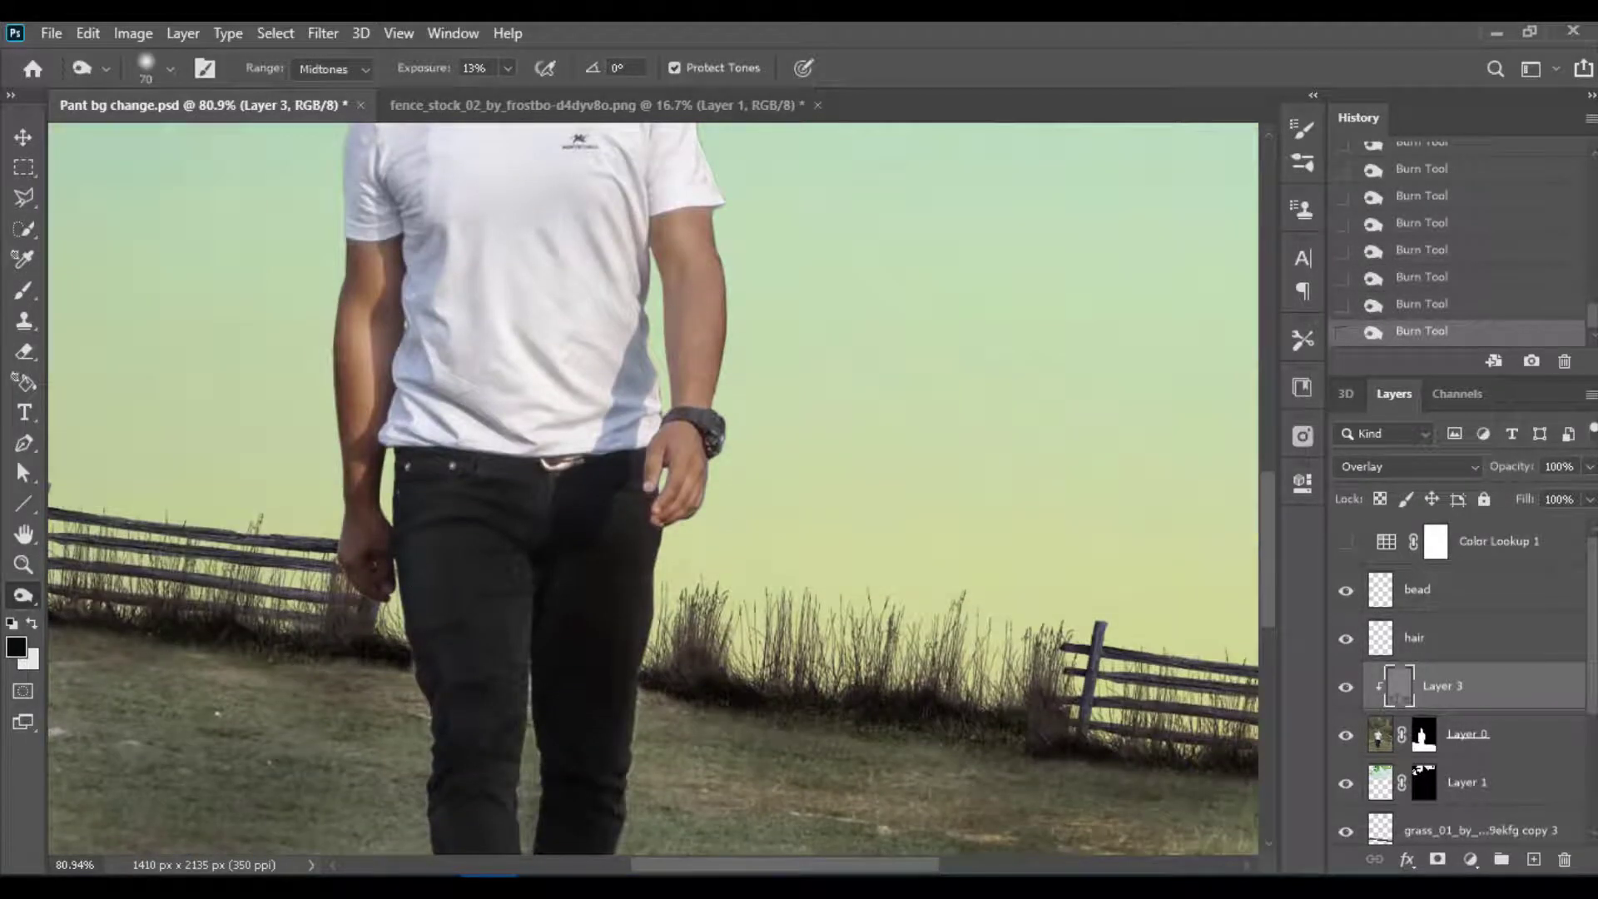
pyautogui.press('[')
pyautogui.press('[')
pyautogui.scroll(3, 654, 490)
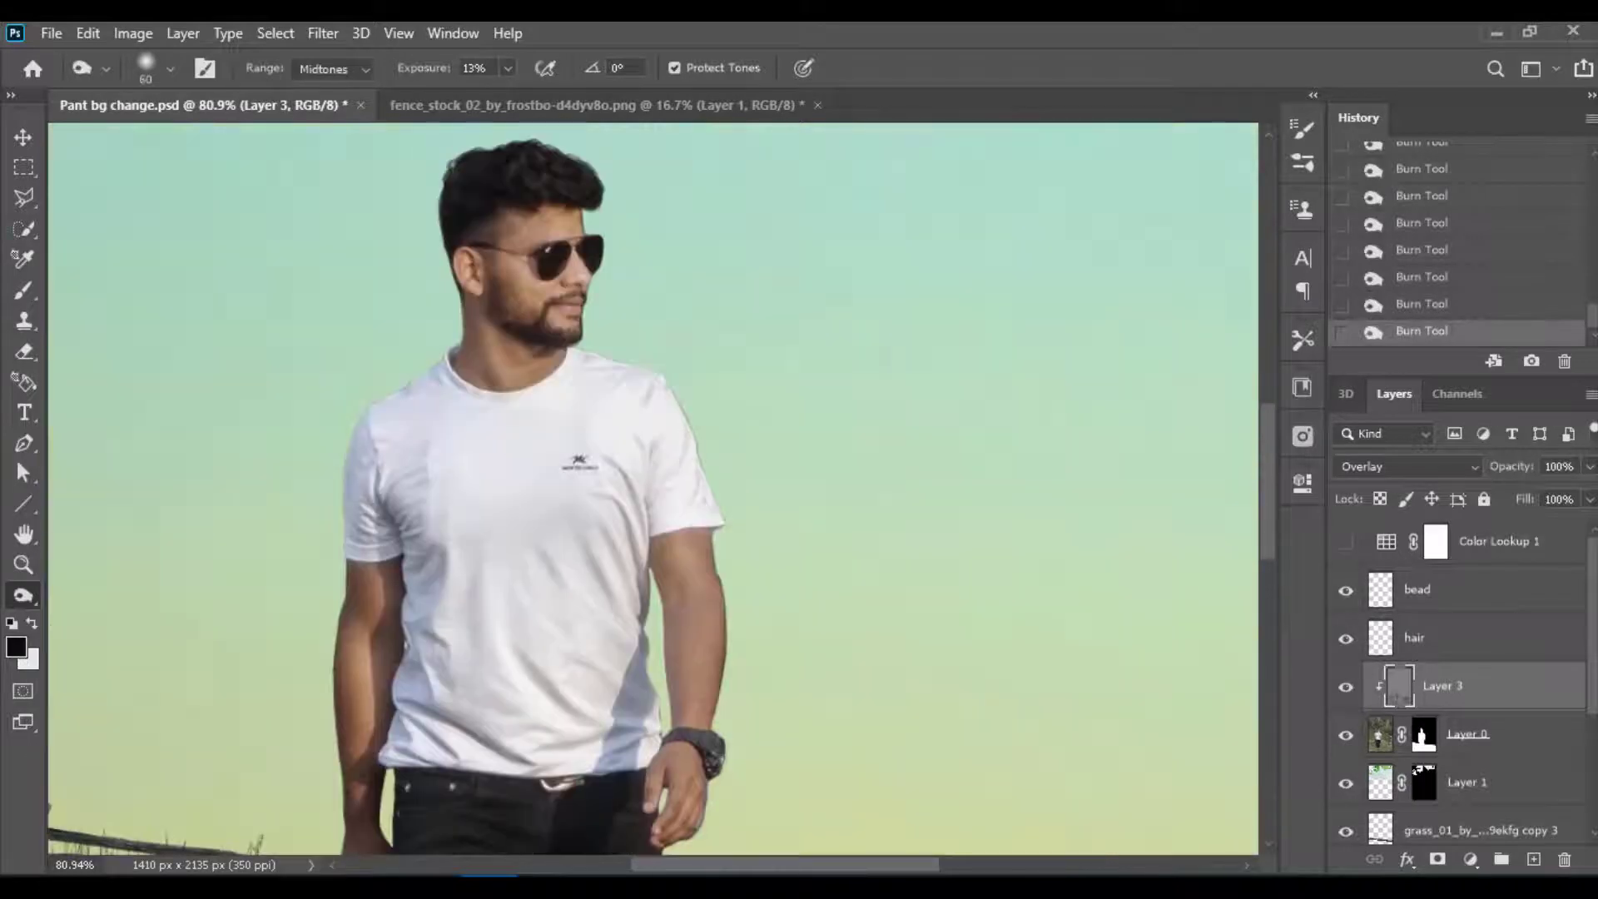
pyautogui.moveTo(641, 708)
pyautogui.mouseDown()
pyautogui.moveTo(672, 641)
pyautogui.moveTo(661, 546)
pyautogui.mouseUp()
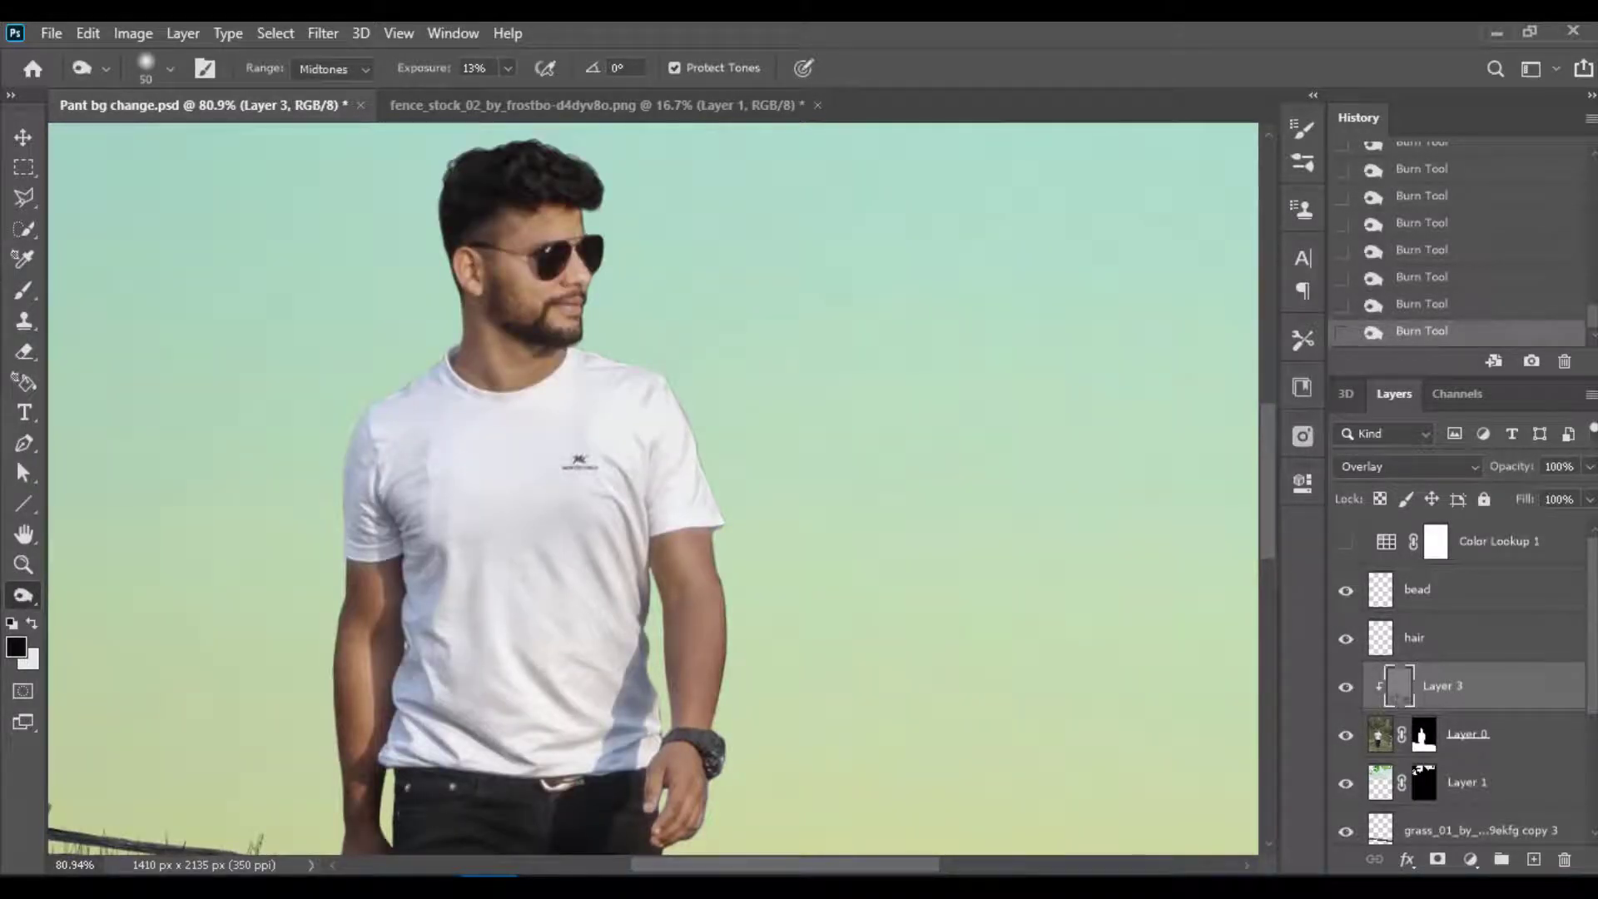
pyautogui.moveTo(358, 470); pyautogui.dragTo(421, 549)
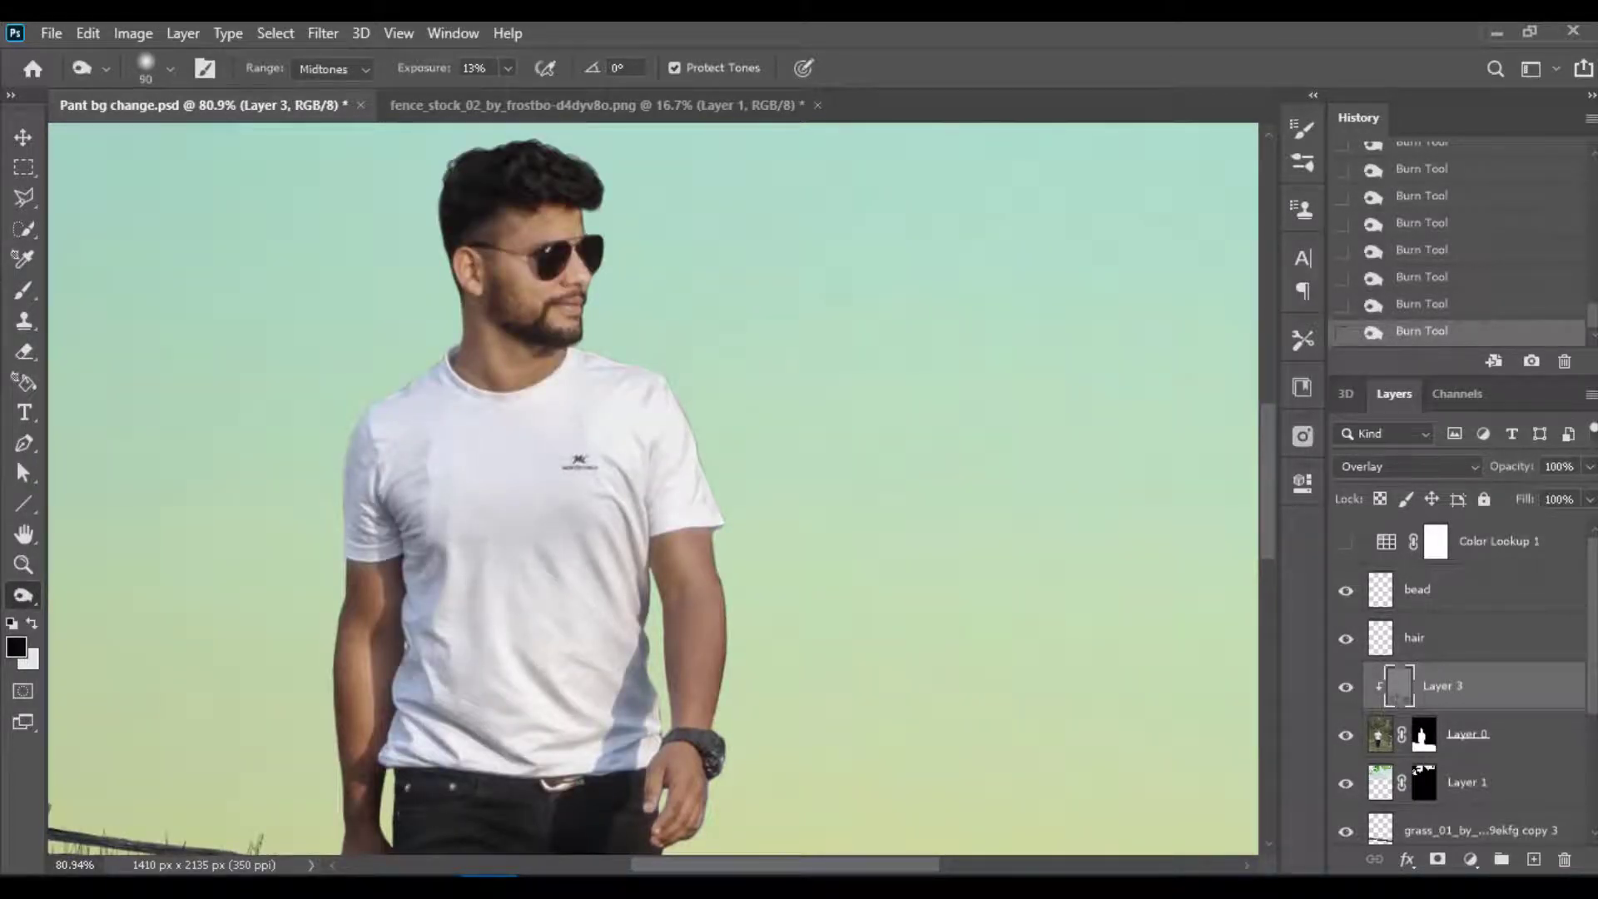
pyautogui.moveTo(433, 707); pyautogui.dragTo(499, 741)
pyautogui.press('[')
pyautogui.press('[')
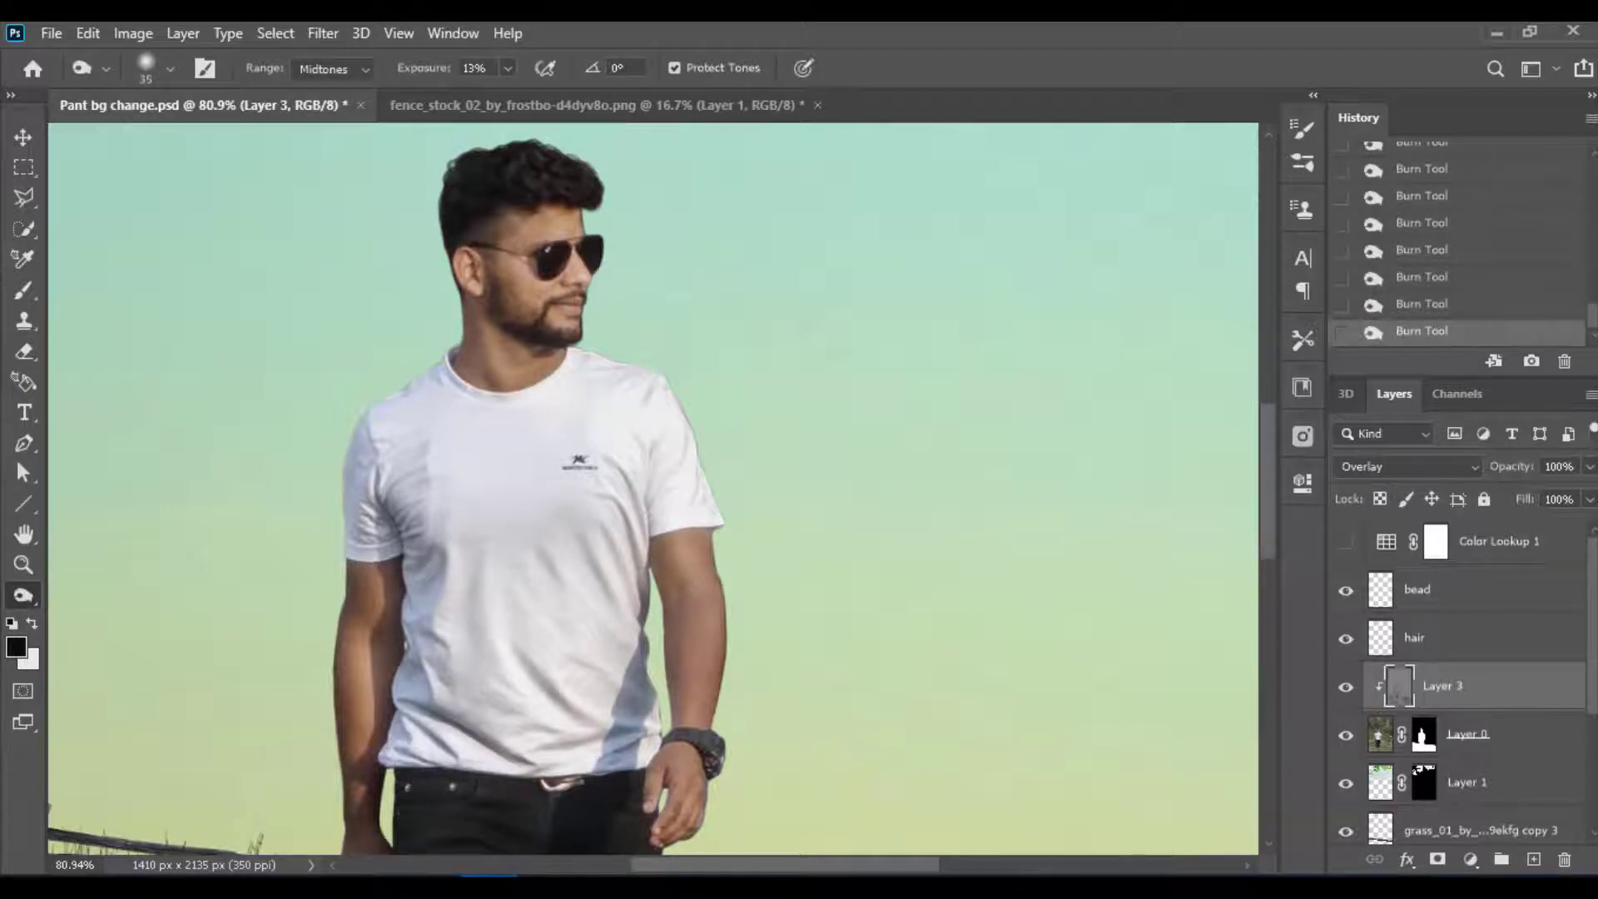
pyautogui.moveTo(692, 603); pyautogui.dragTo(693, 628)
pyautogui.moveTo(691, 745); pyautogui.dragTo(684, 820)
# Step: Darken the left ankle with a single burn dab
pyautogui.scroll(-3, 653, 488)
pyautogui.scroll(-4, 654, 488)
pyautogui.press(']')
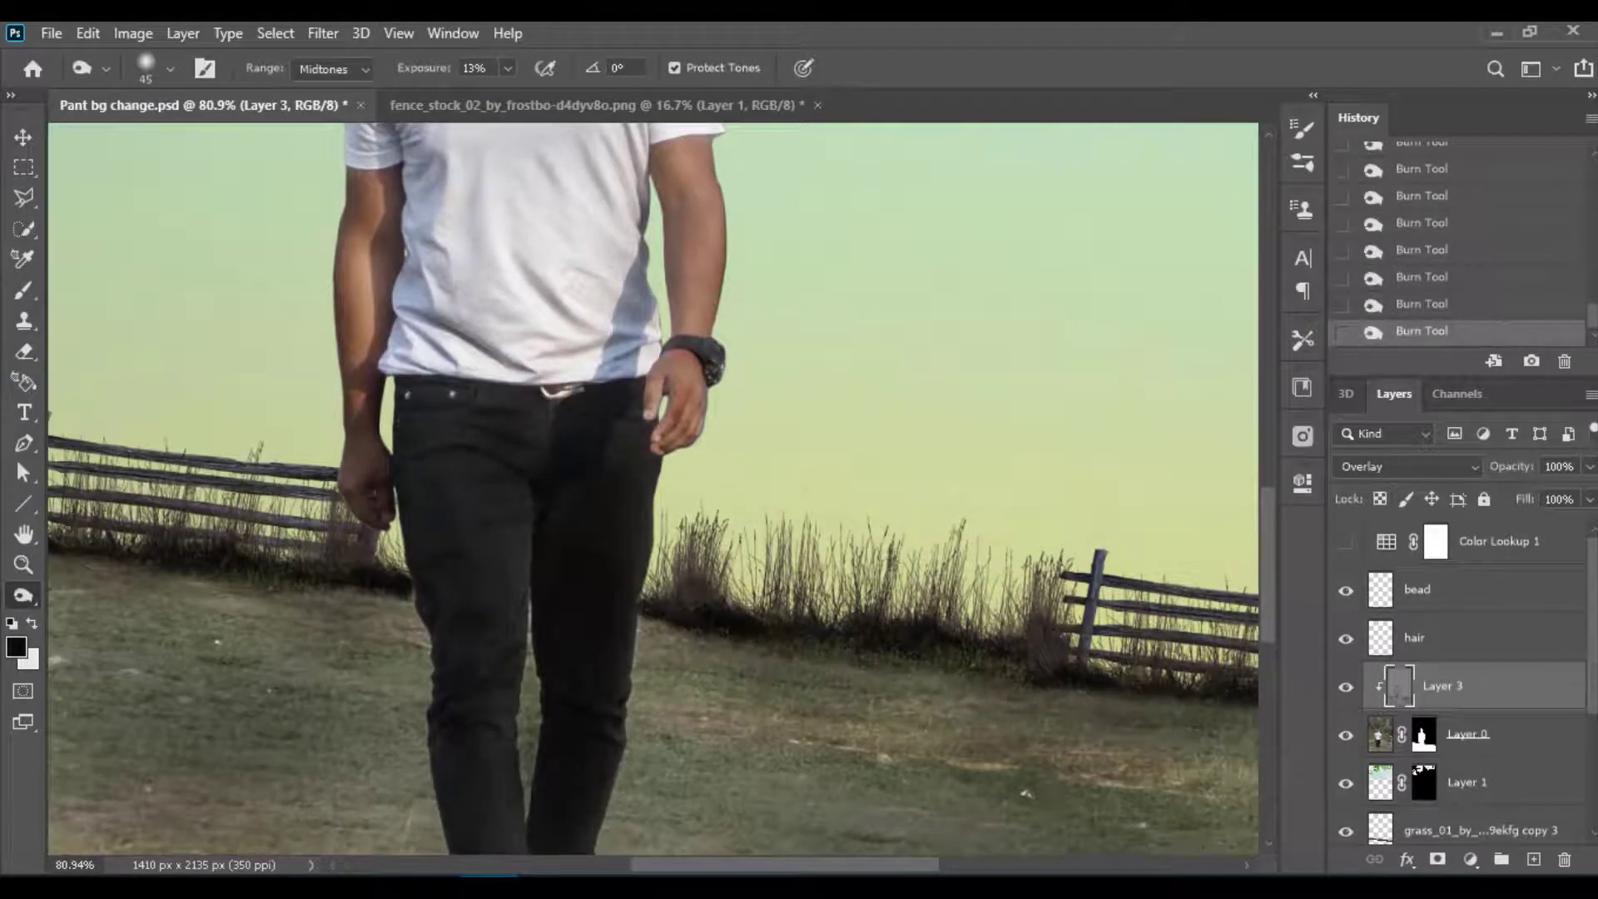
pyautogui.scroll(-5, 653, 489)
pyautogui.click(505, 627)
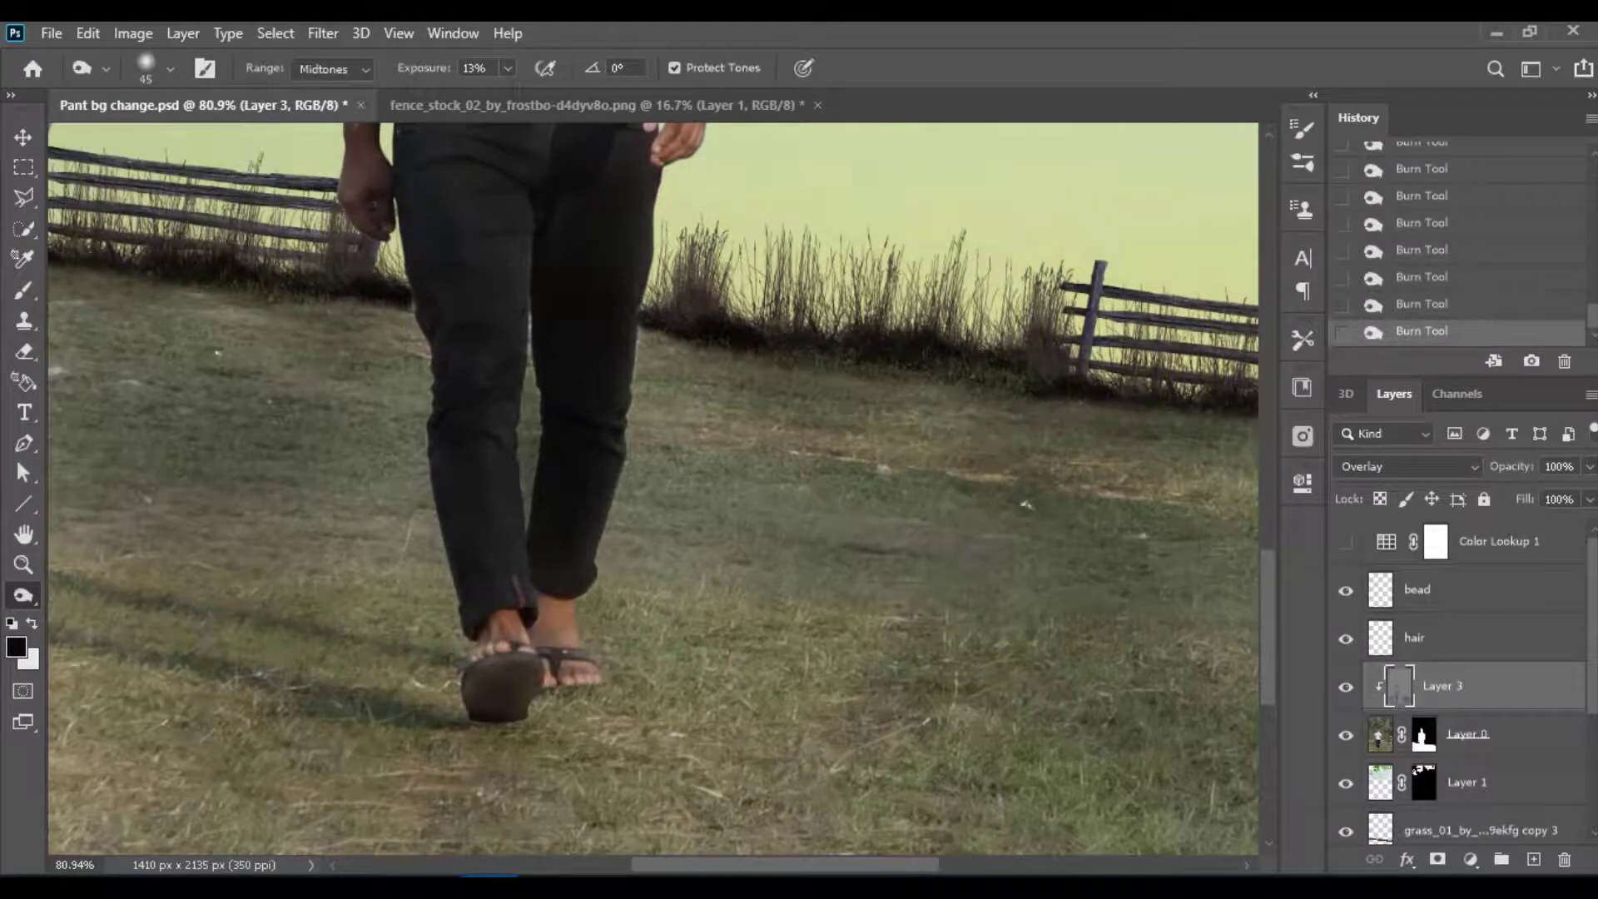
pyautogui.scroll(10, 653, 489)
pyautogui.scroll(3, 654, 489)
# Step: Make Layer 0 active and set the foreground colour to a tan skin tone
pyautogui.click(1498, 734)
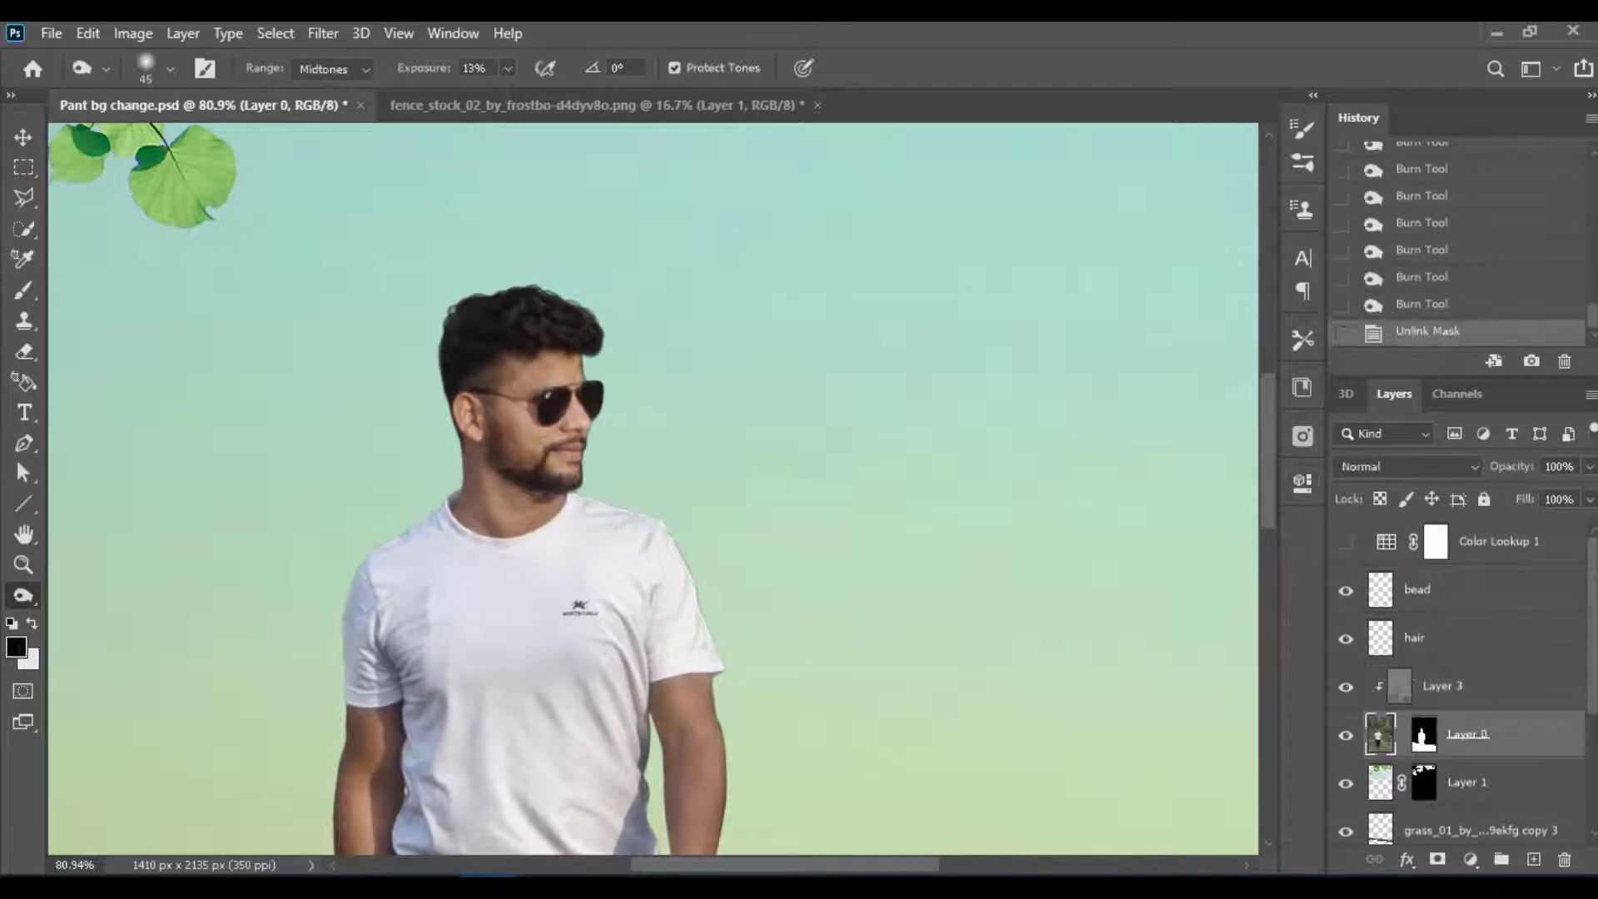
pyautogui.click(1401, 734)
pyautogui.click(1402, 734)
pyautogui.click(16, 646)
pyautogui.click(945, 242)
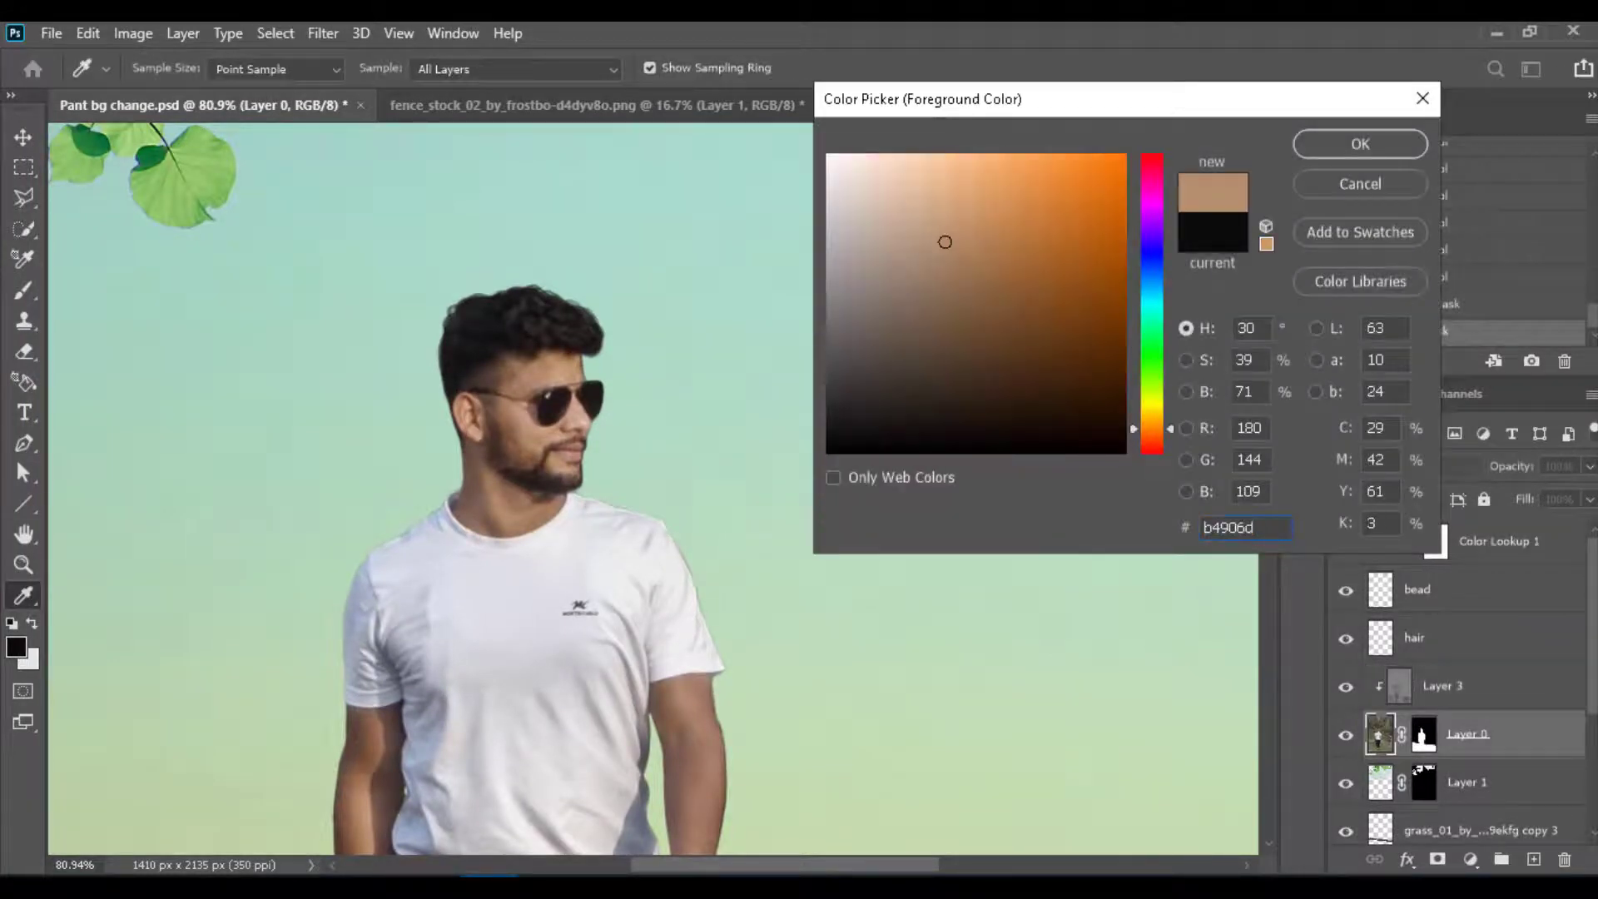
pyautogui.click(1384, 142)
pyautogui.scroll(5, 650, 351)
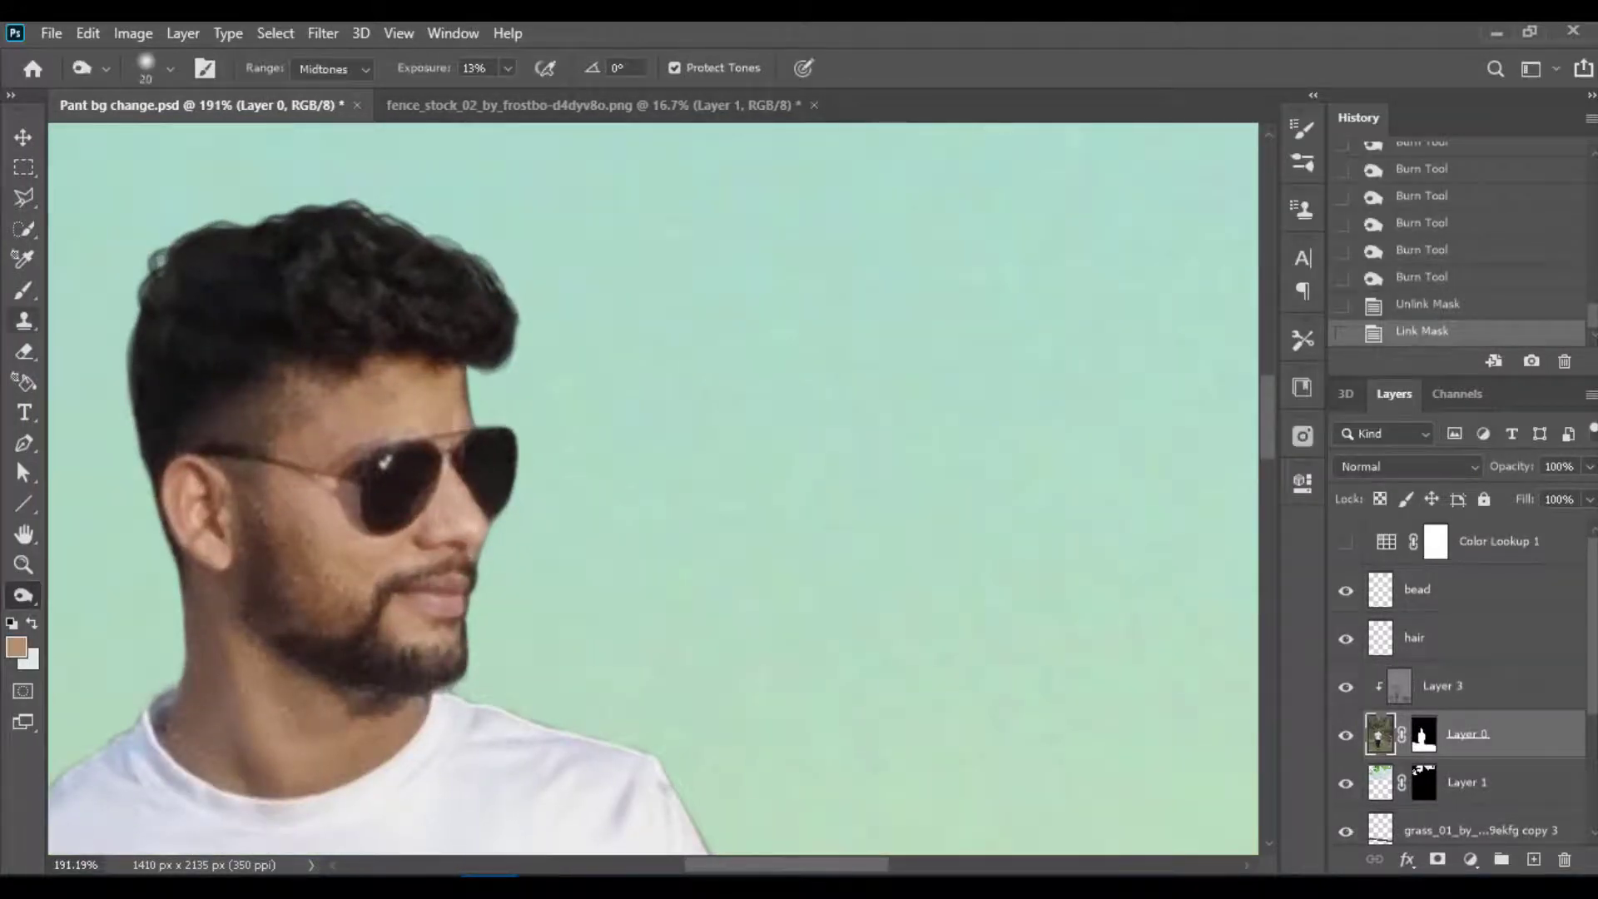
# Step: Switch to the Brush tool (b) with 34% opacity and 23% flow
pyautogui.write('b37')
pyautogui.press('Return')
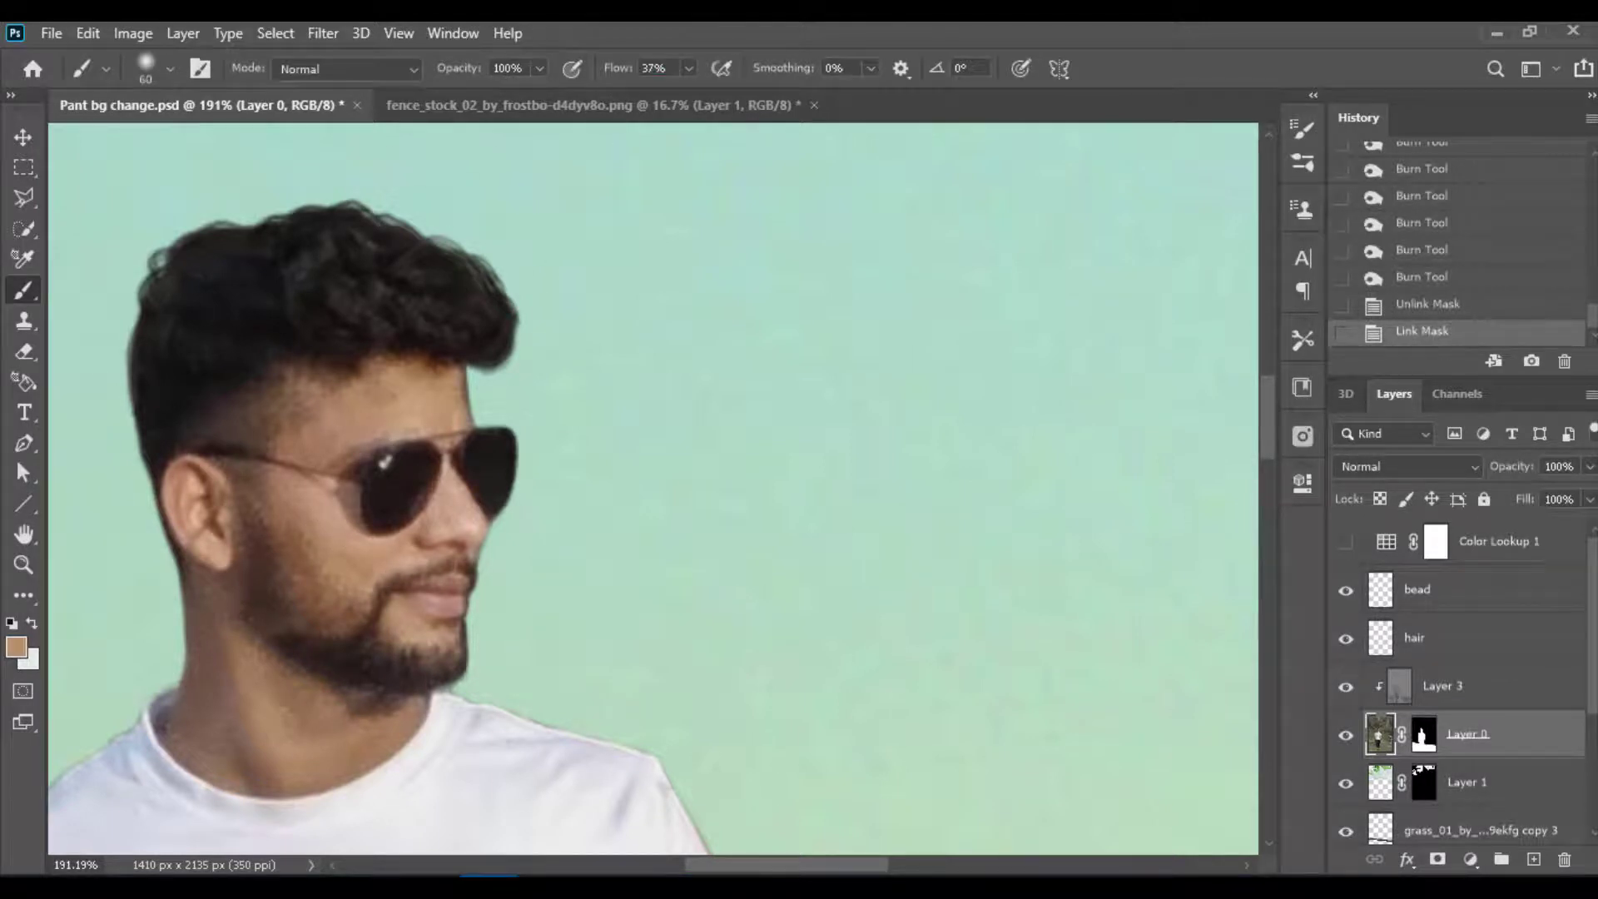
pyautogui.press('3')
pyautogui.press('4')
pyautogui.hotkey('shift', '2')
pyautogui.hotkey('shift', '3')
# Step: Softly paint the tan skin tone over the man's cheek and beard on Layer 0
pyautogui.moveTo(275, 557); pyautogui.dragTo(337, 632)
pyautogui.moveTo(266, 557); pyautogui.dragTo(341, 637)
pyautogui.moveTo(283, 525); pyautogui.dragTo(333, 616)
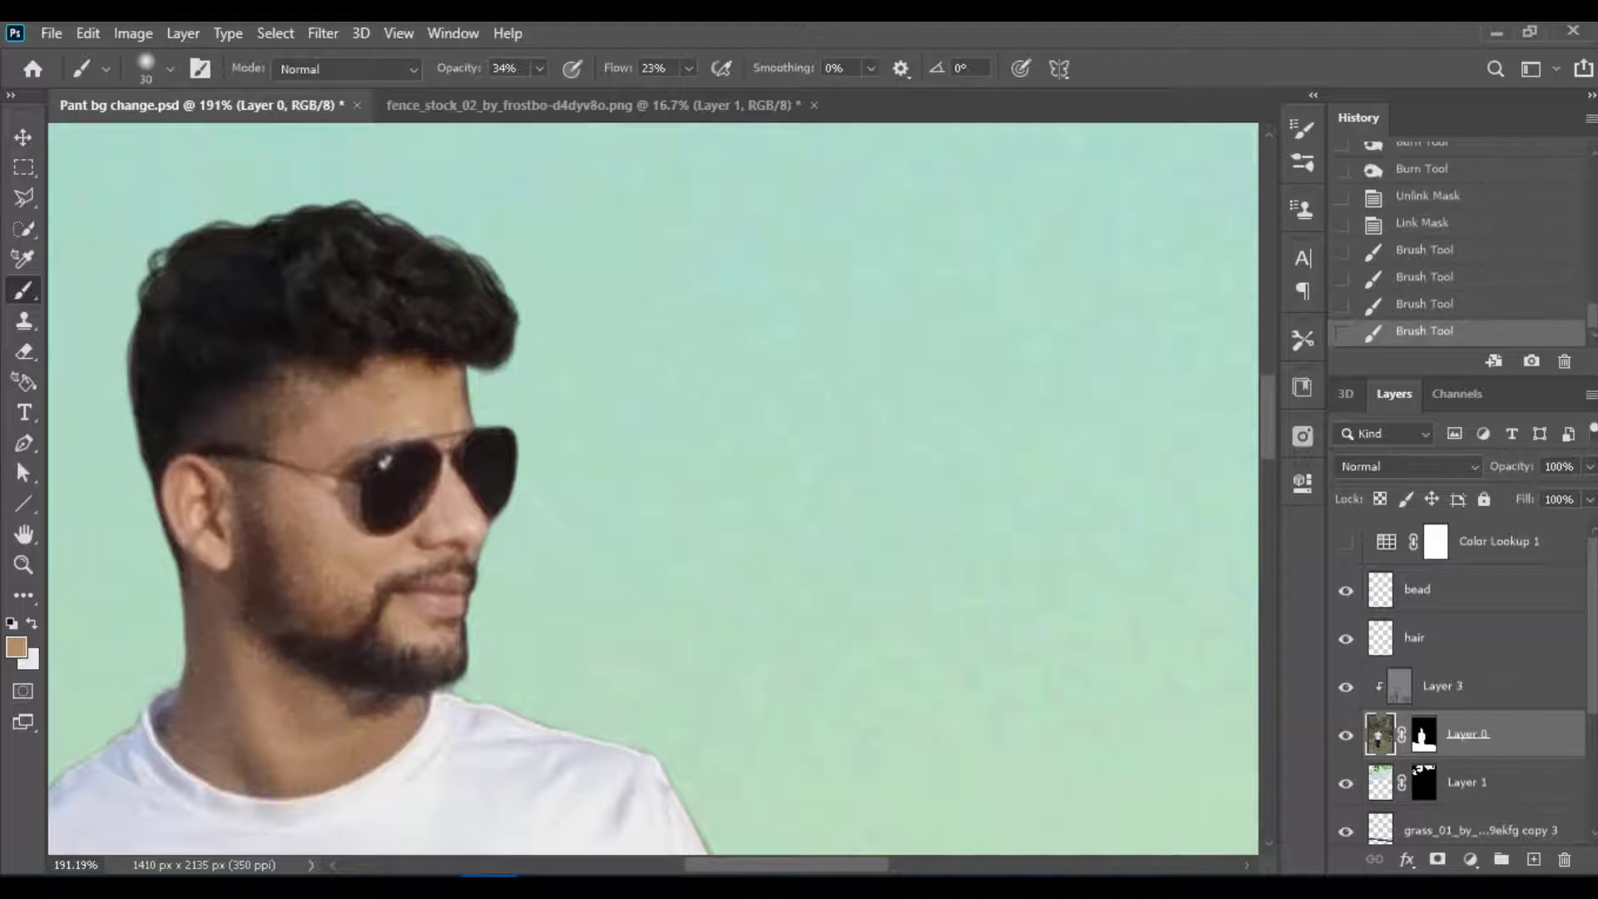
pyautogui.moveTo(263, 553); pyautogui.dragTo(346, 641)
pyautogui.press('[')
pyautogui.press('[')
pyautogui.press('[')
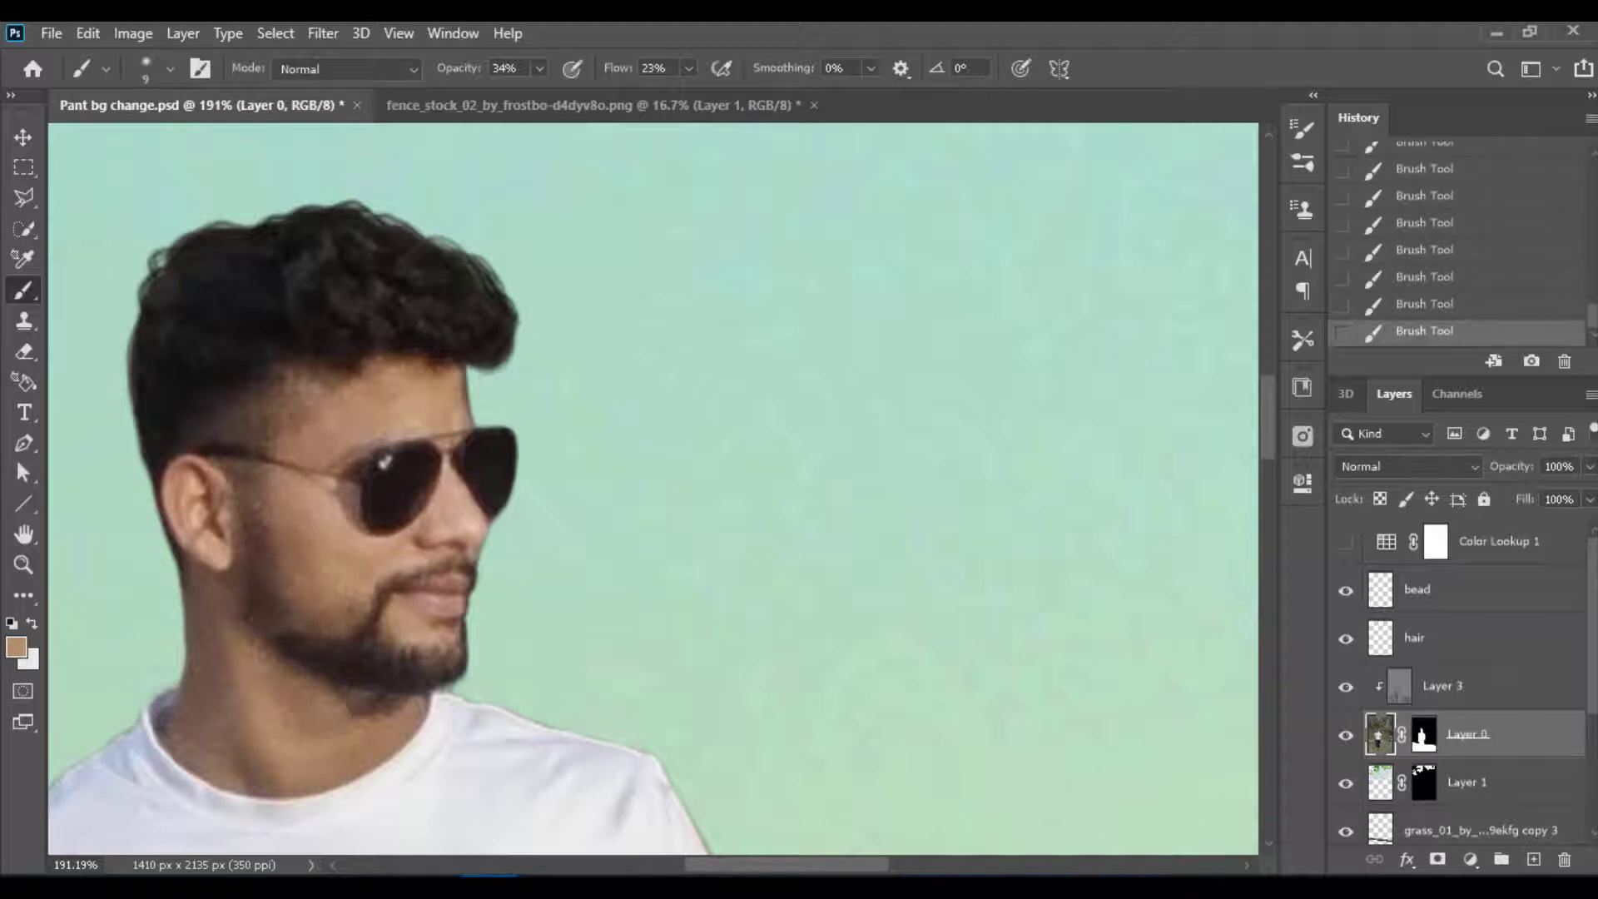
pyautogui.press(']')
pyautogui.press(']')
pyautogui.press(']')
pyautogui.press(']')
# Step: Return to the Burn tool, reset colours to black and white, and activate Layer 3
pyautogui.press('[')
pyautogui.press('[')
pyautogui.press('o')
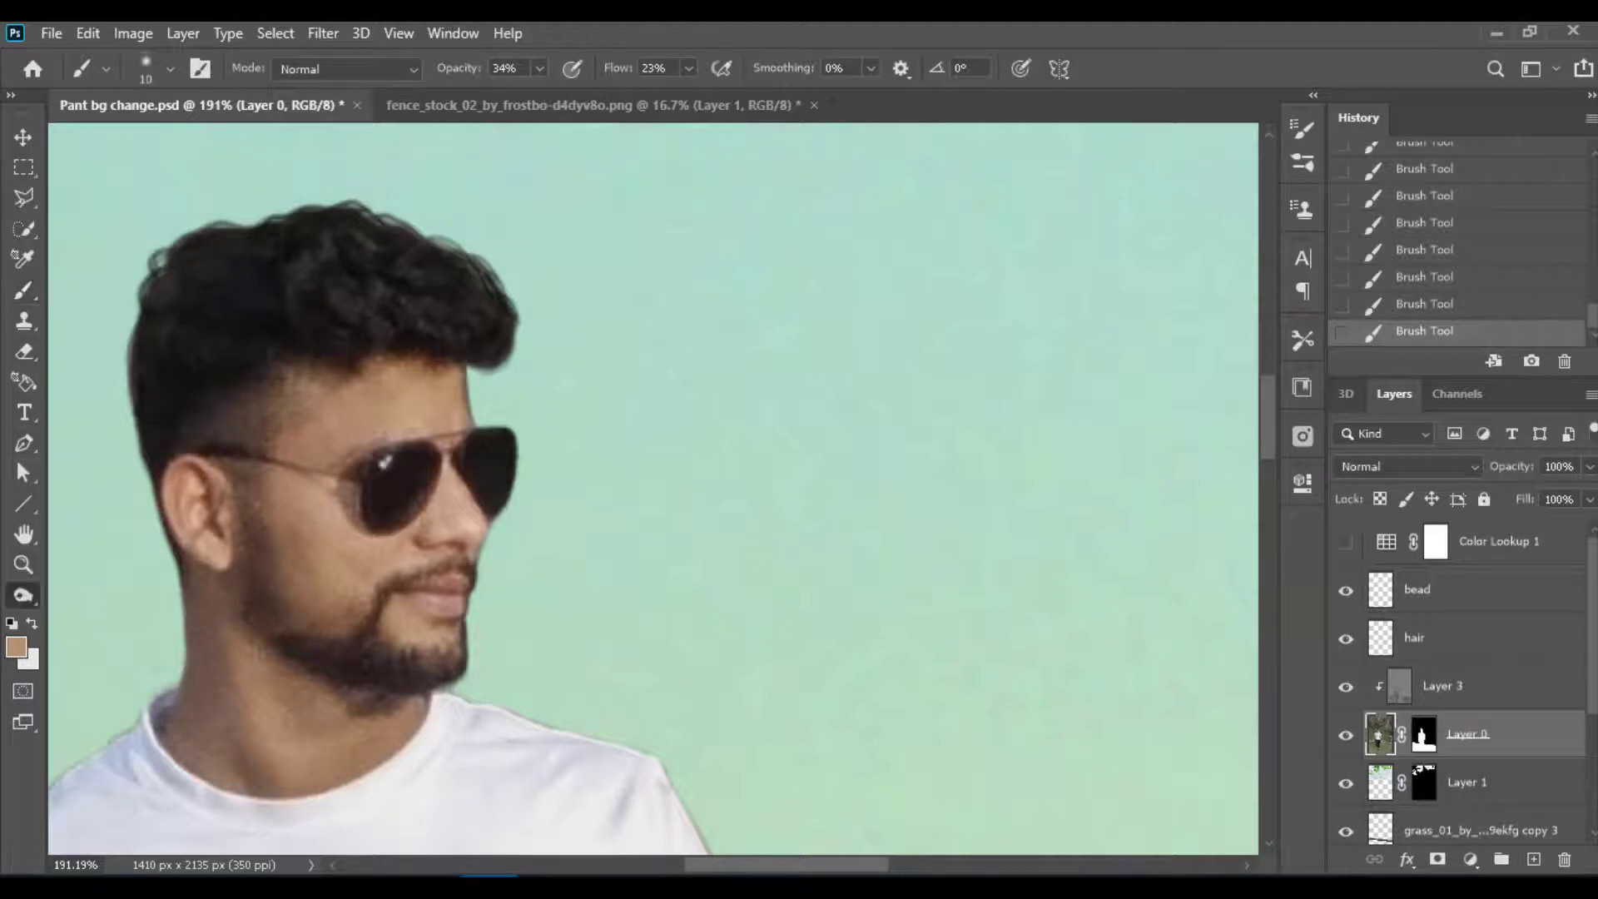
pyautogui.press('d')
pyautogui.hotkey('alt', ']')
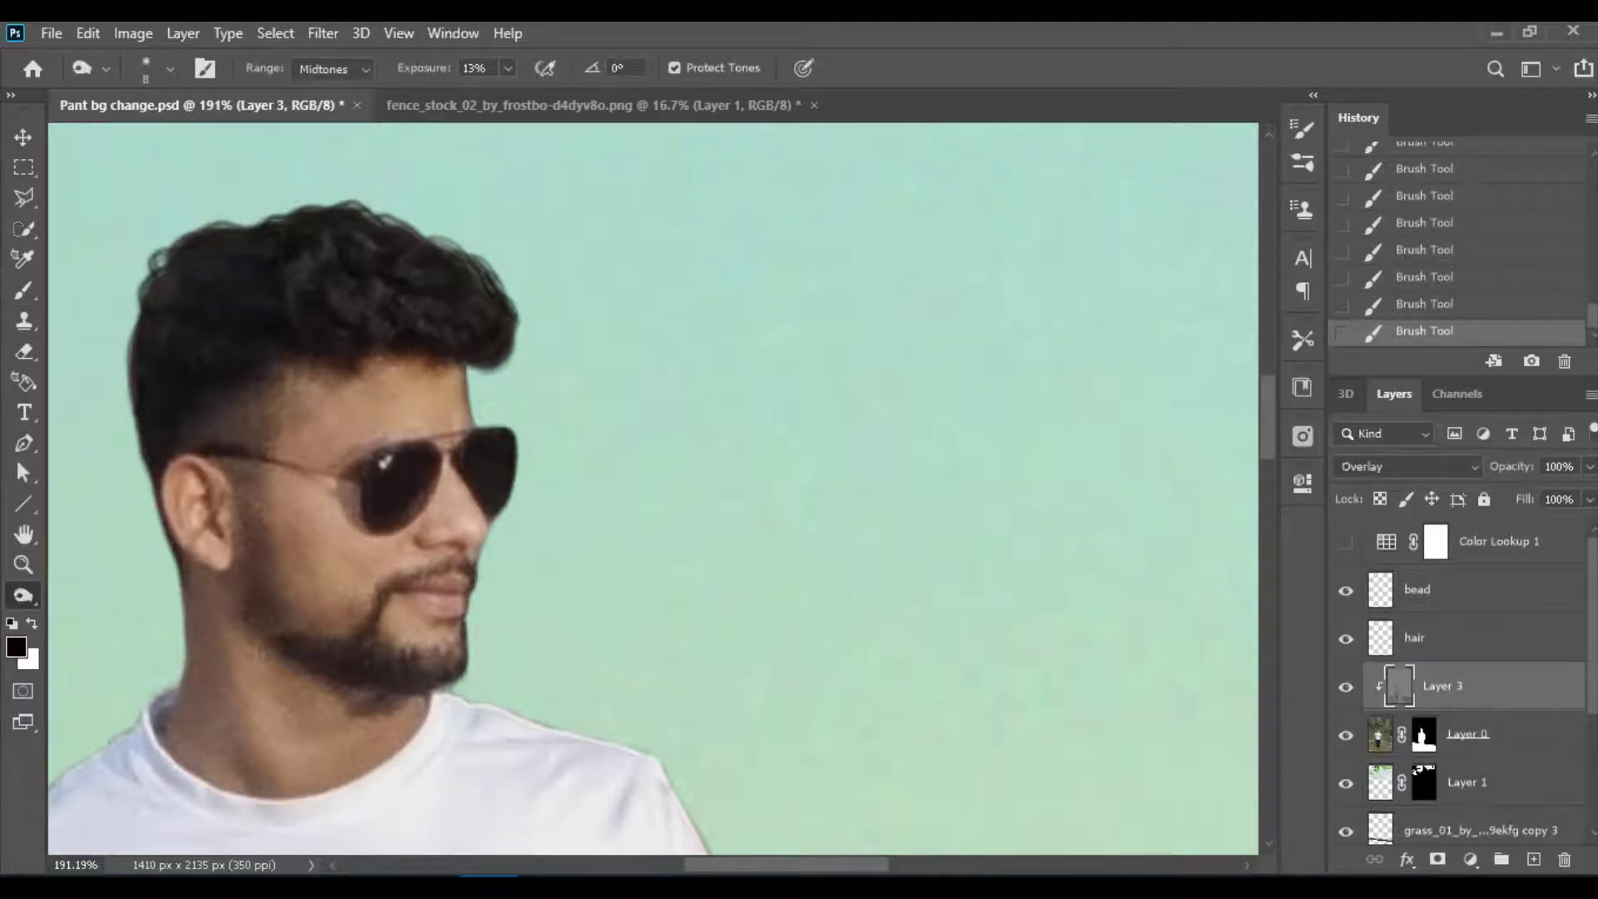
# Step: Burn small strokes near the lips, along the sunglasses arm, below the ear, and one face dab
pyautogui.moveTo(441, 541); pyautogui.dragTo(461, 545)
pyautogui.press(']')
pyautogui.press(']')
pyautogui.press(']')
pyautogui.press(']')
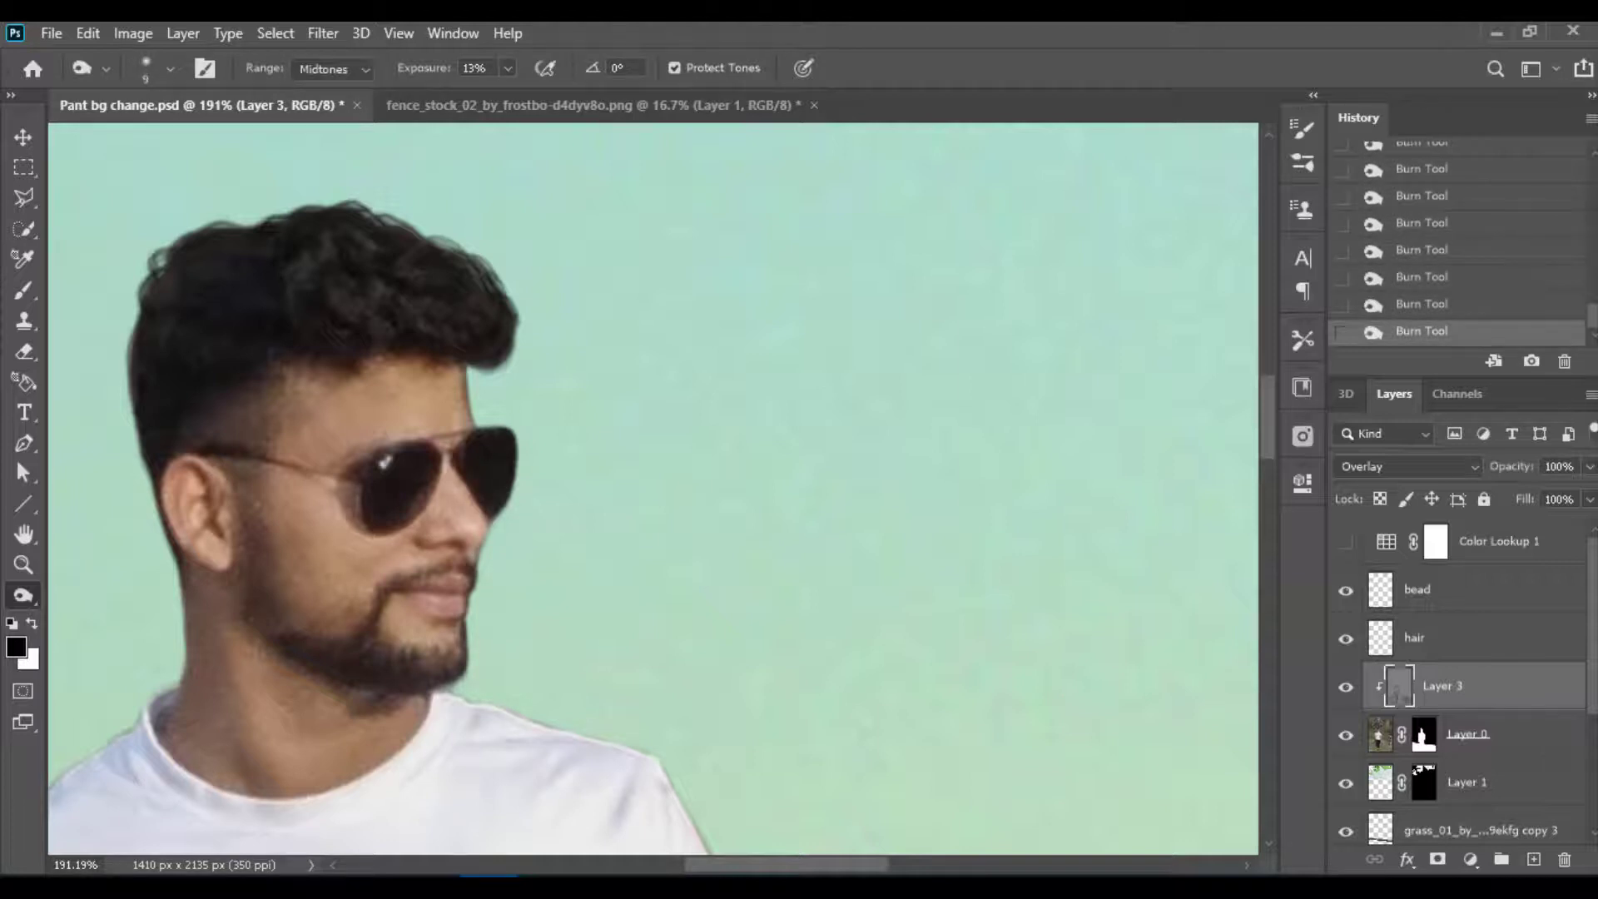
pyautogui.press('[')
pyautogui.press('[')
pyautogui.press('[')
pyautogui.moveTo(270, 464); pyautogui.dragTo(341, 475)
pyautogui.press(']')
pyautogui.press(']')
pyautogui.press(']')
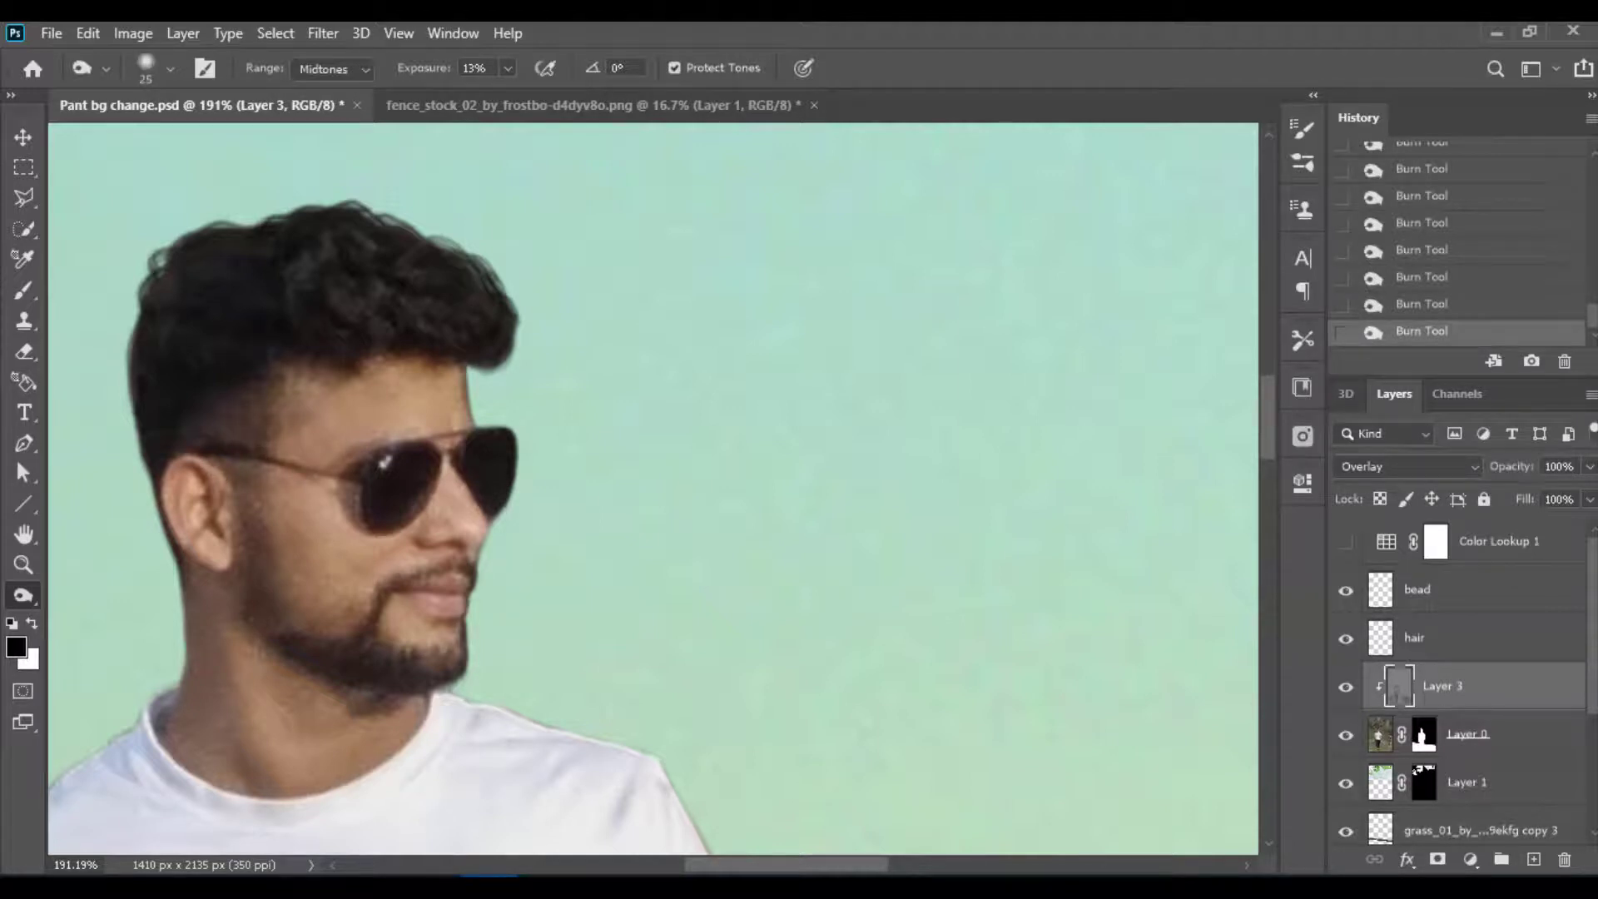
pyautogui.moveTo(196, 591); pyautogui.dragTo(233, 662)
pyautogui.press('[')
pyautogui.press('[')
pyautogui.press('[')
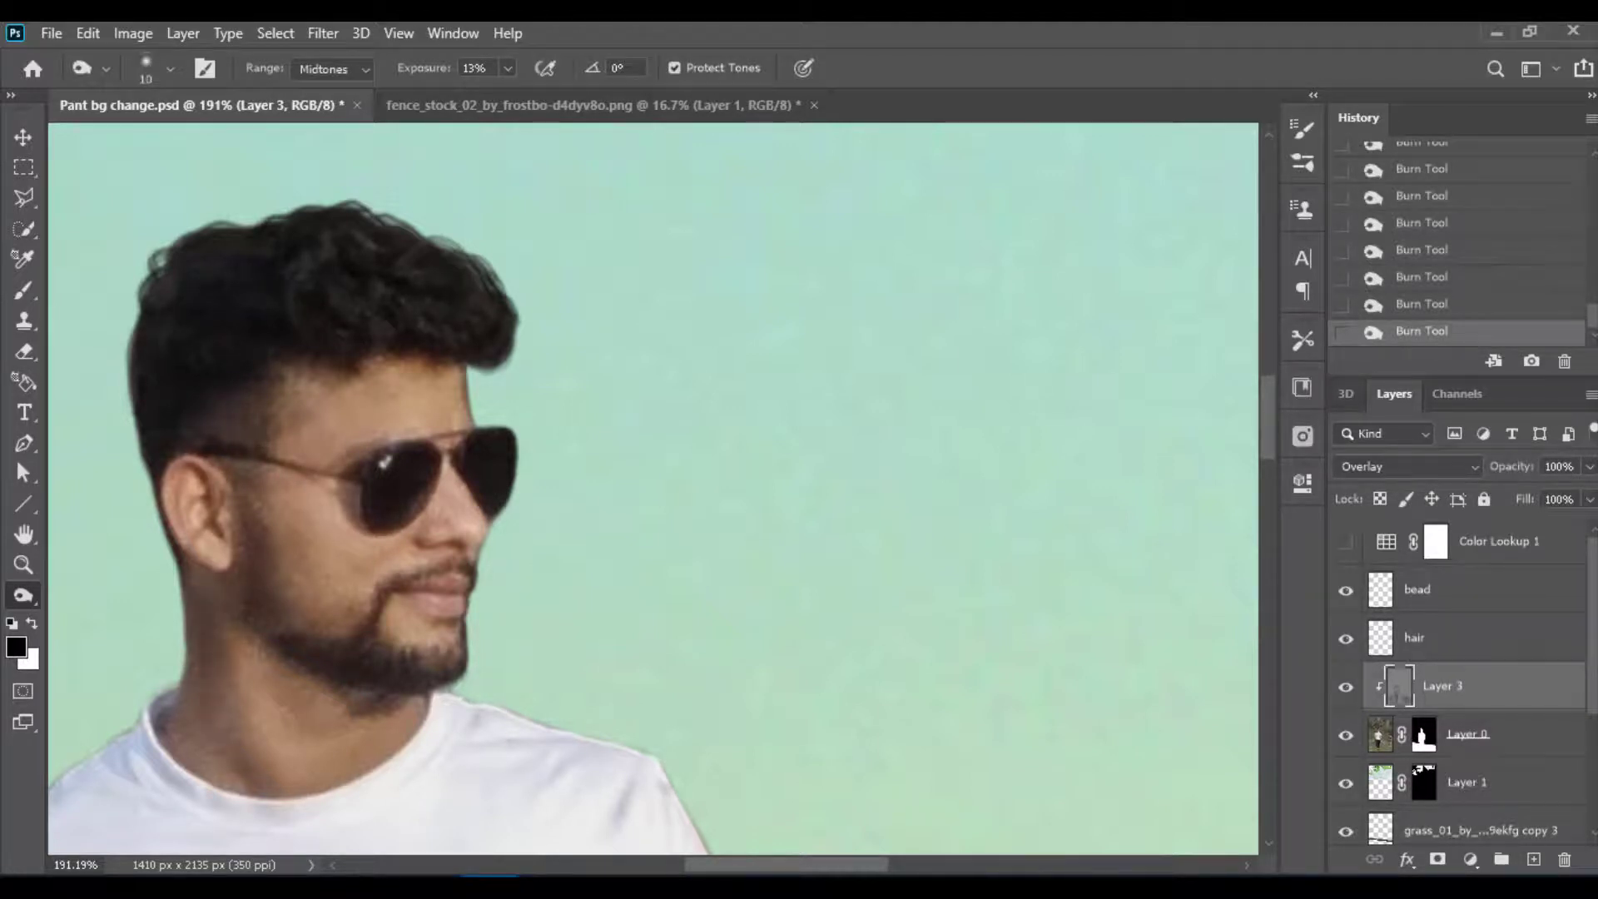
pyautogui.press(']')
pyautogui.press(']')
pyautogui.press(']')
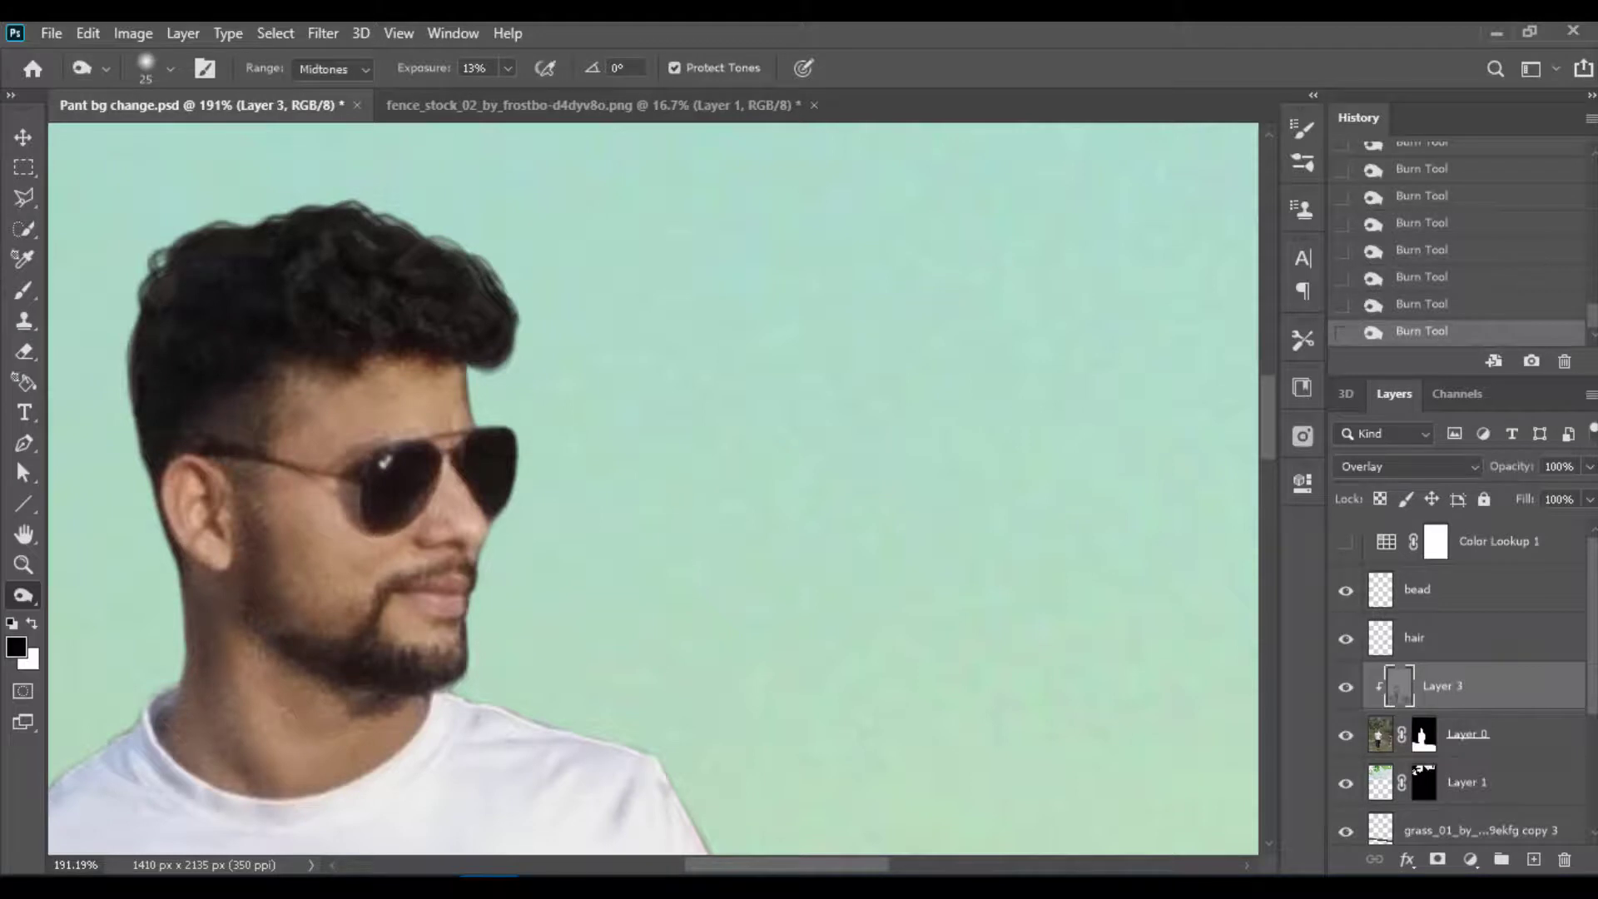
pyautogui.press('[')
pyautogui.press('[')
pyautogui.press('[')
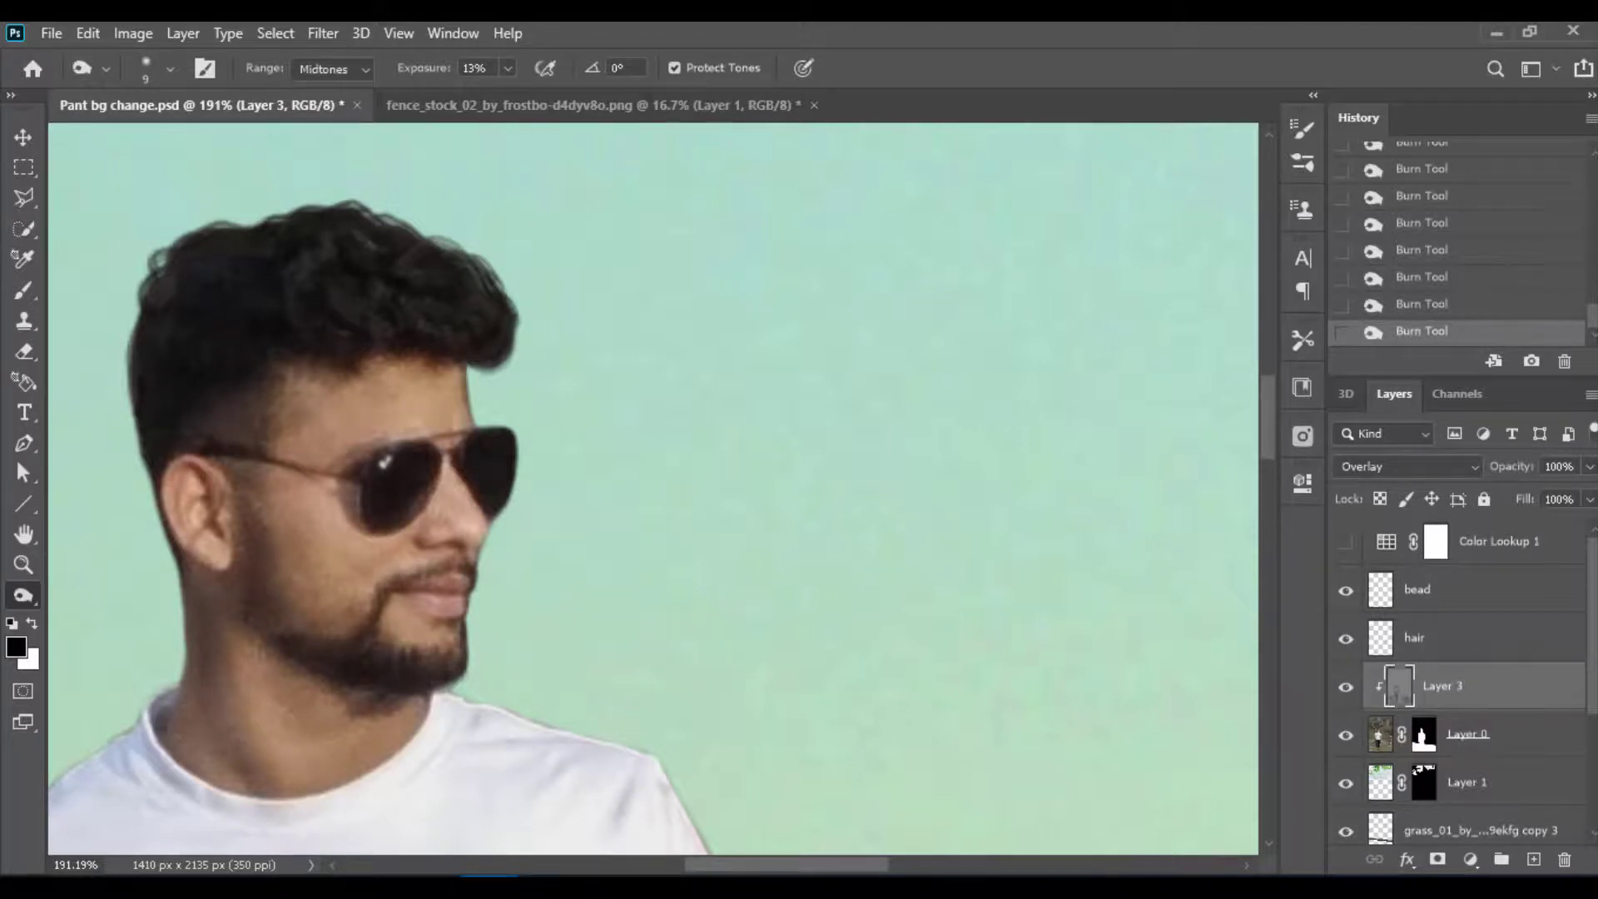
pyautogui.press('[')
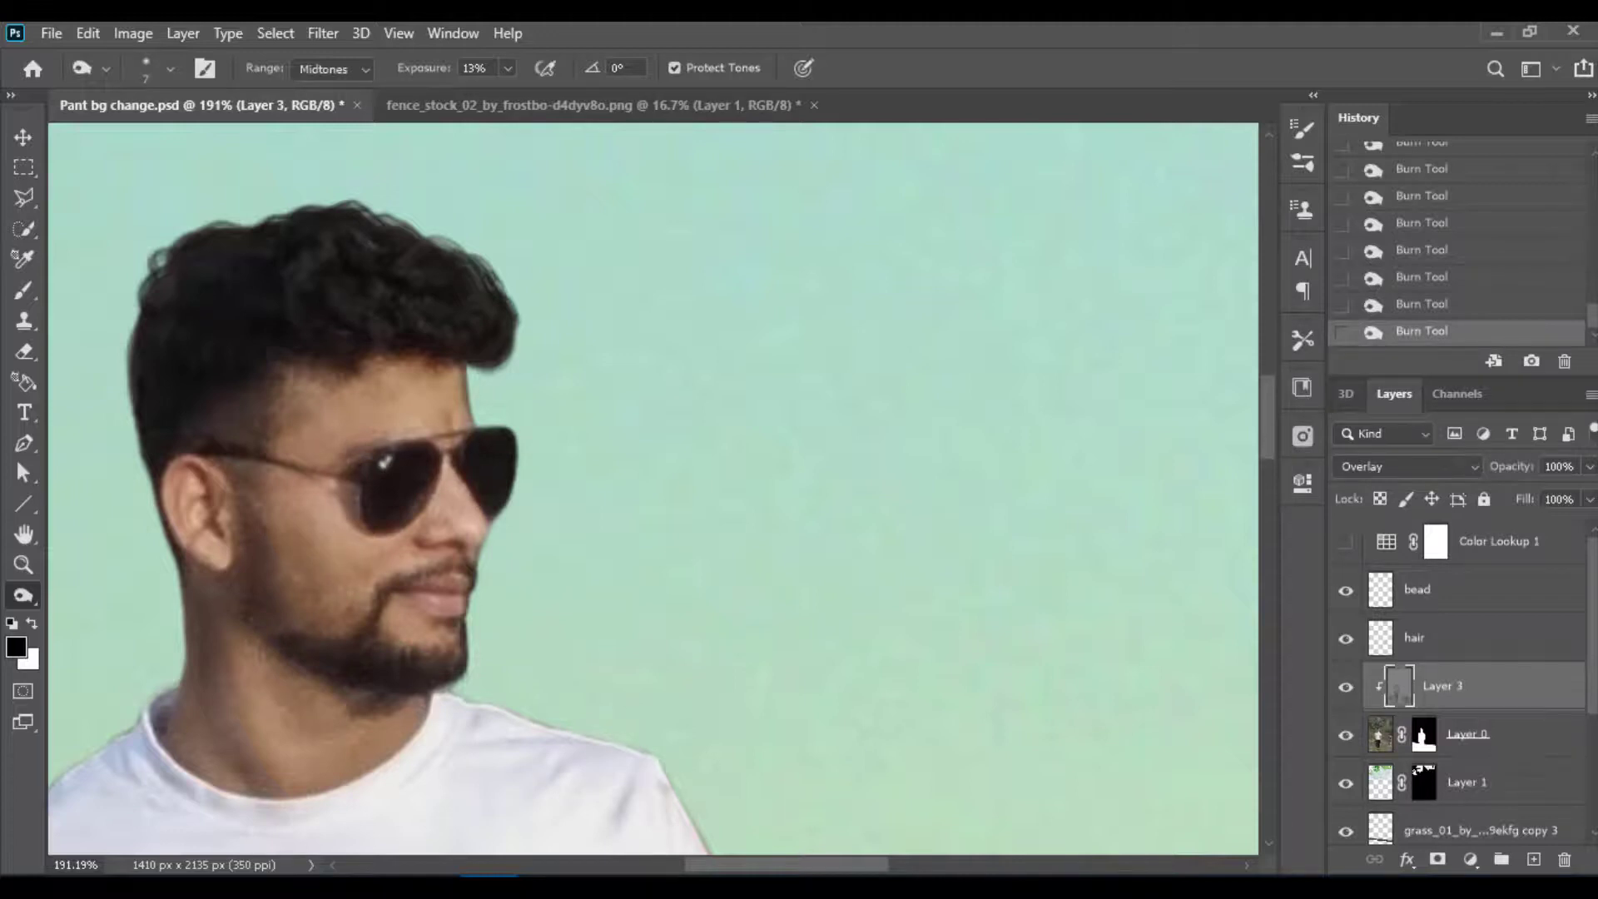
pyautogui.press('[')
pyautogui.press('[')
pyautogui.click(384, 462)
# Step: Fit the image in view and toggle the shading layer to compare before and after
pyautogui.hotkey('ctrl', '0')
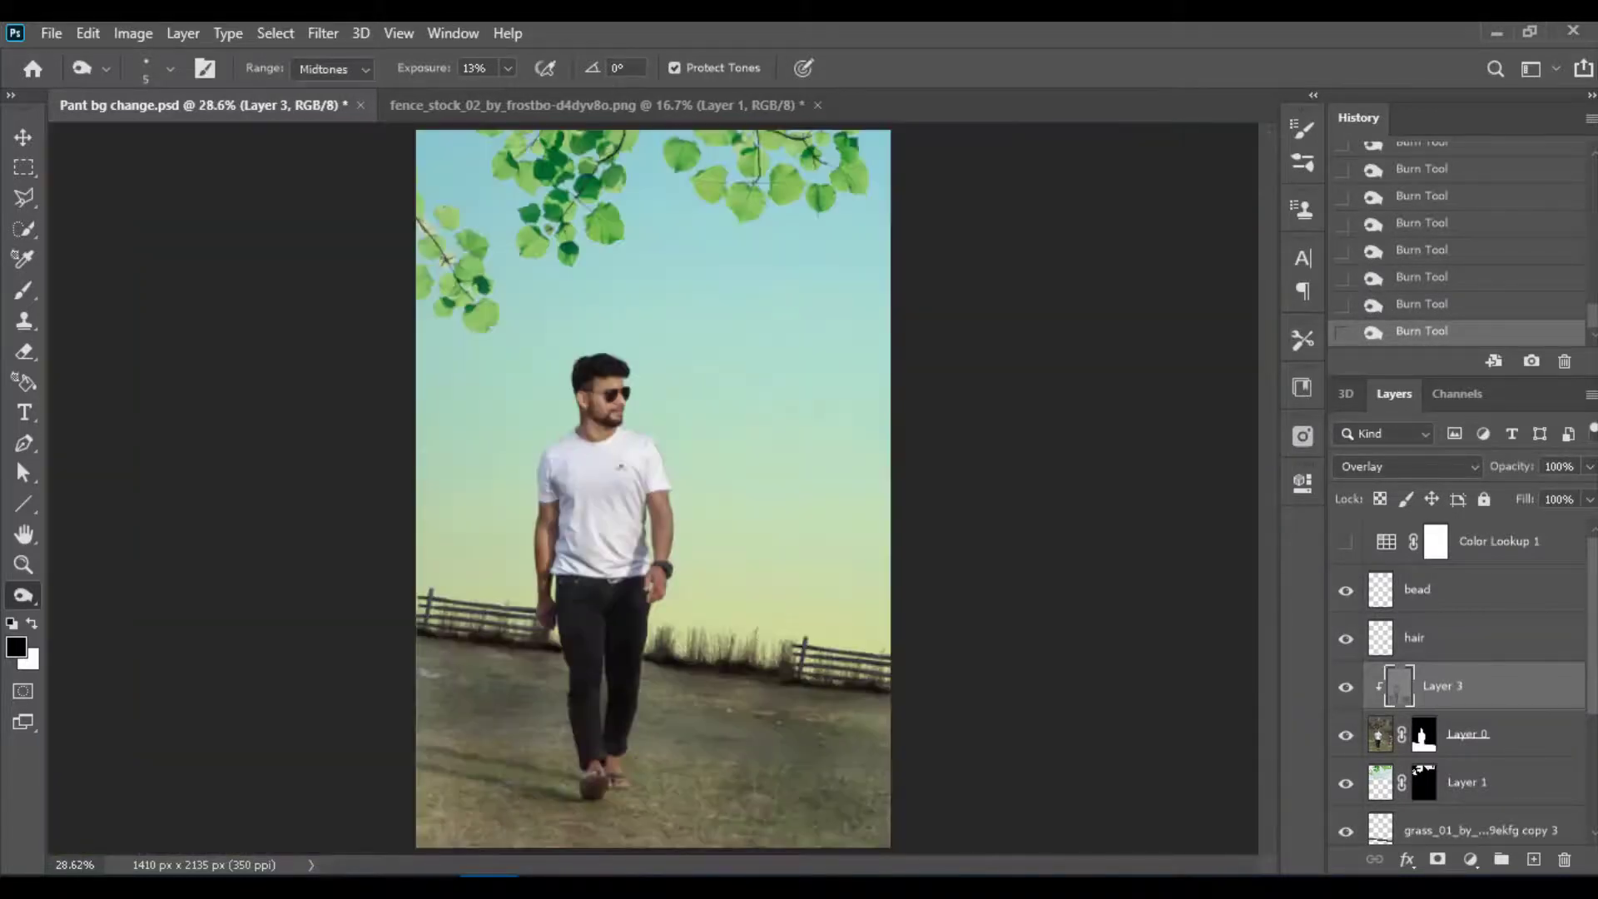
pyautogui.click(1346, 686)
pyautogui.click(1346, 686)
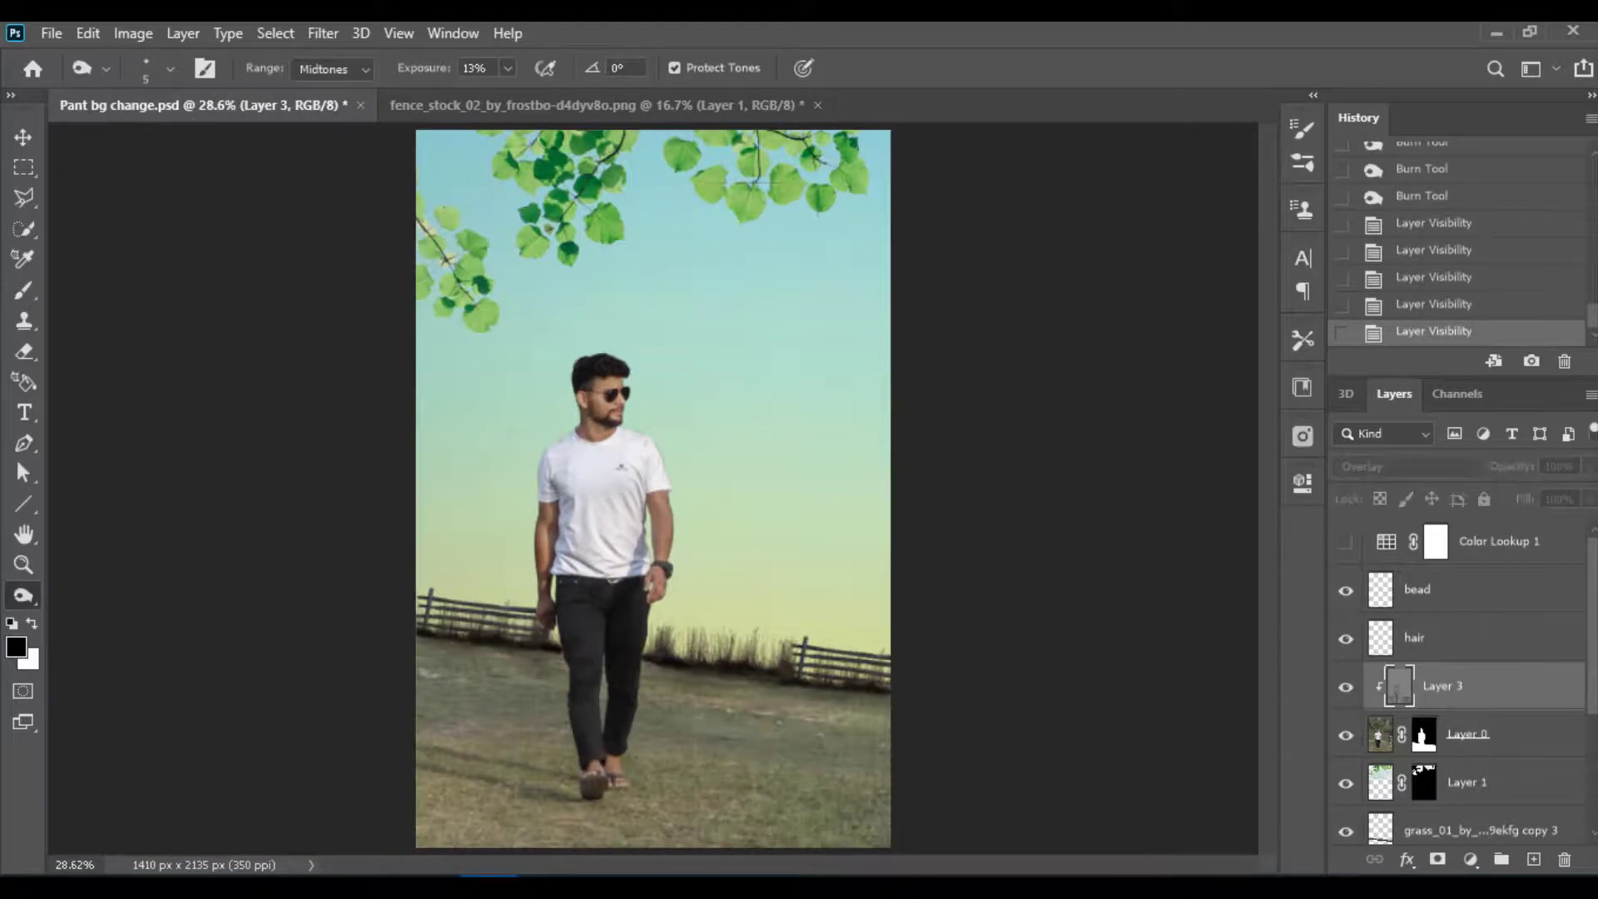
pyautogui.click(1346, 686)
pyautogui.click(1346, 687)
pyautogui.scroll(3, 653, 762)
pyautogui.scroll(2, 653, 762)
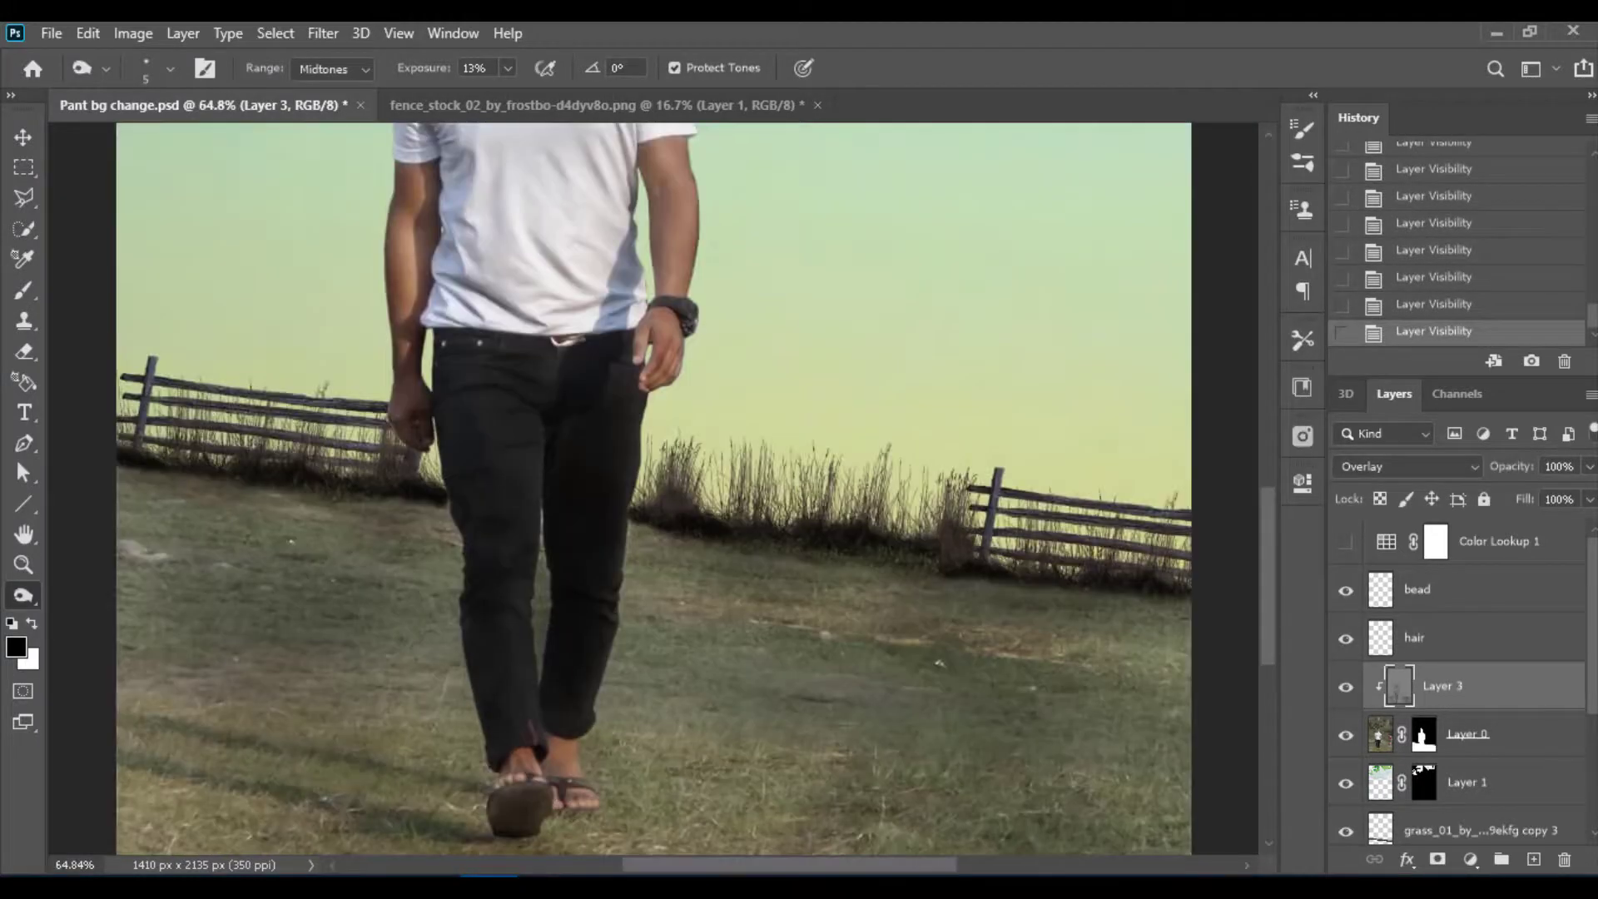
# Step: Darken the grass around the man's feet with large burn strokes
pyautogui.press(']')
pyautogui.press(']')
pyautogui.press(']')
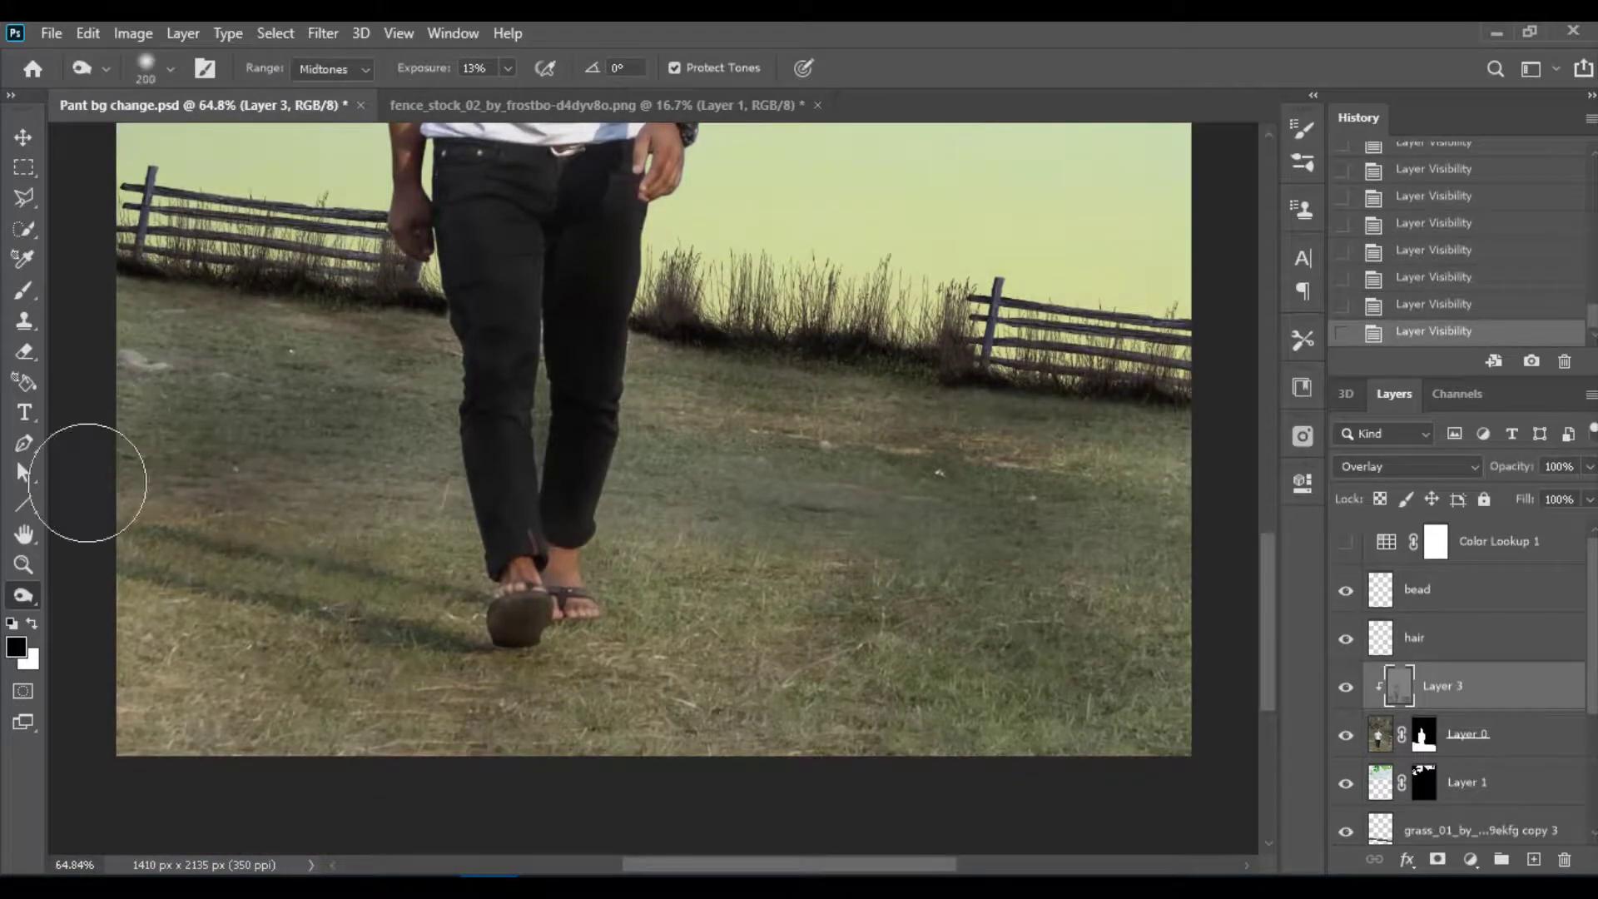
pyautogui.moveTo(1001, 727)
pyautogui.mouseDown()
pyautogui.moveTo(821, 525)
pyautogui.moveTo(661, 536)
pyautogui.moveTo(649, 491)
pyautogui.mouseUp()
pyautogui.moveTo(392, 542); pyautogui.dragTo(1082, 467)
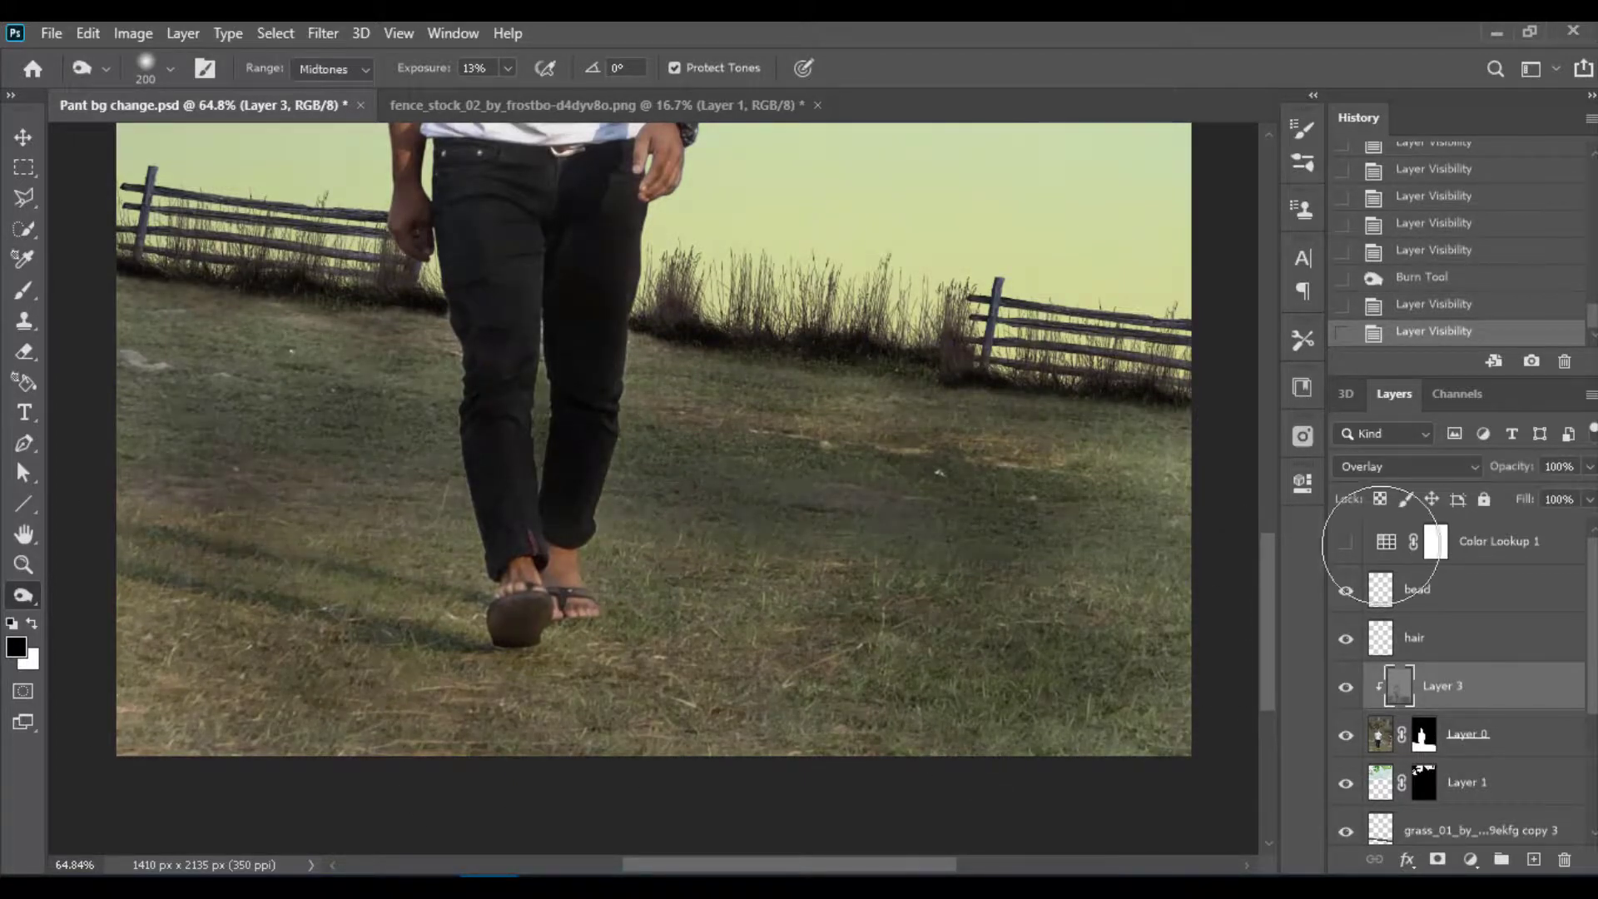
pyautogui.moveTo(281, 424); pyautogui.dragTo(749, 682)
pyautogui.moveTo(1082, 733); pyautogui.dragTo(767, 733)
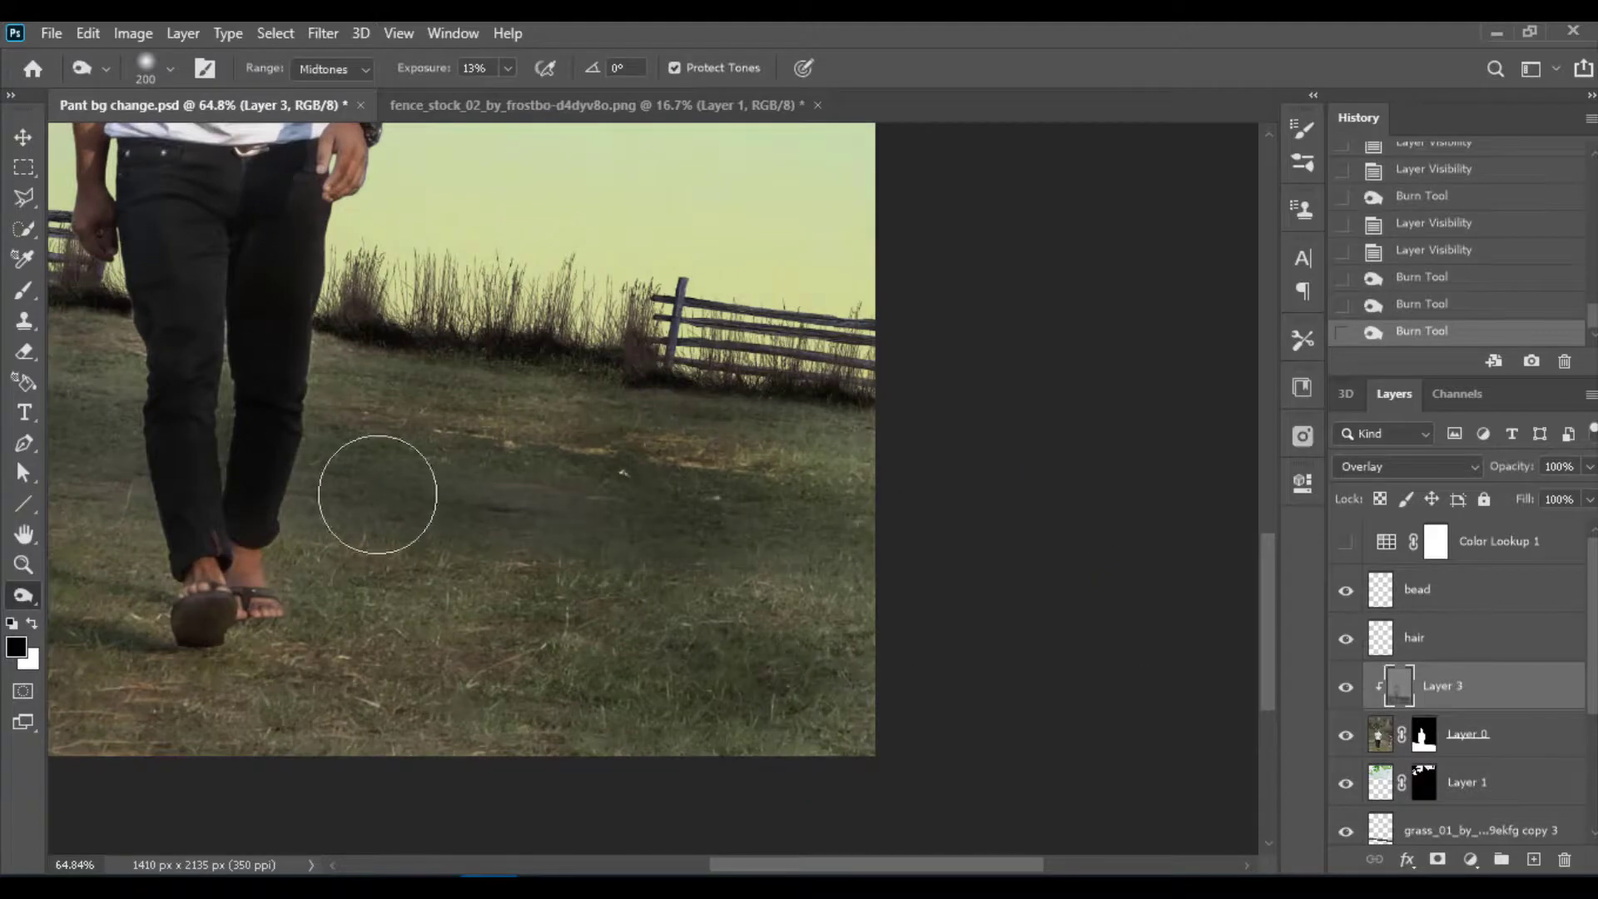
pyautogui.doubleClick(1400, 699)
pyautogui.press('Return')
# Step: Compare the shading on and off, undoing and redoing the last edit
pyautogui.click(1346, 687)
pyautogui.click(1345, 686)
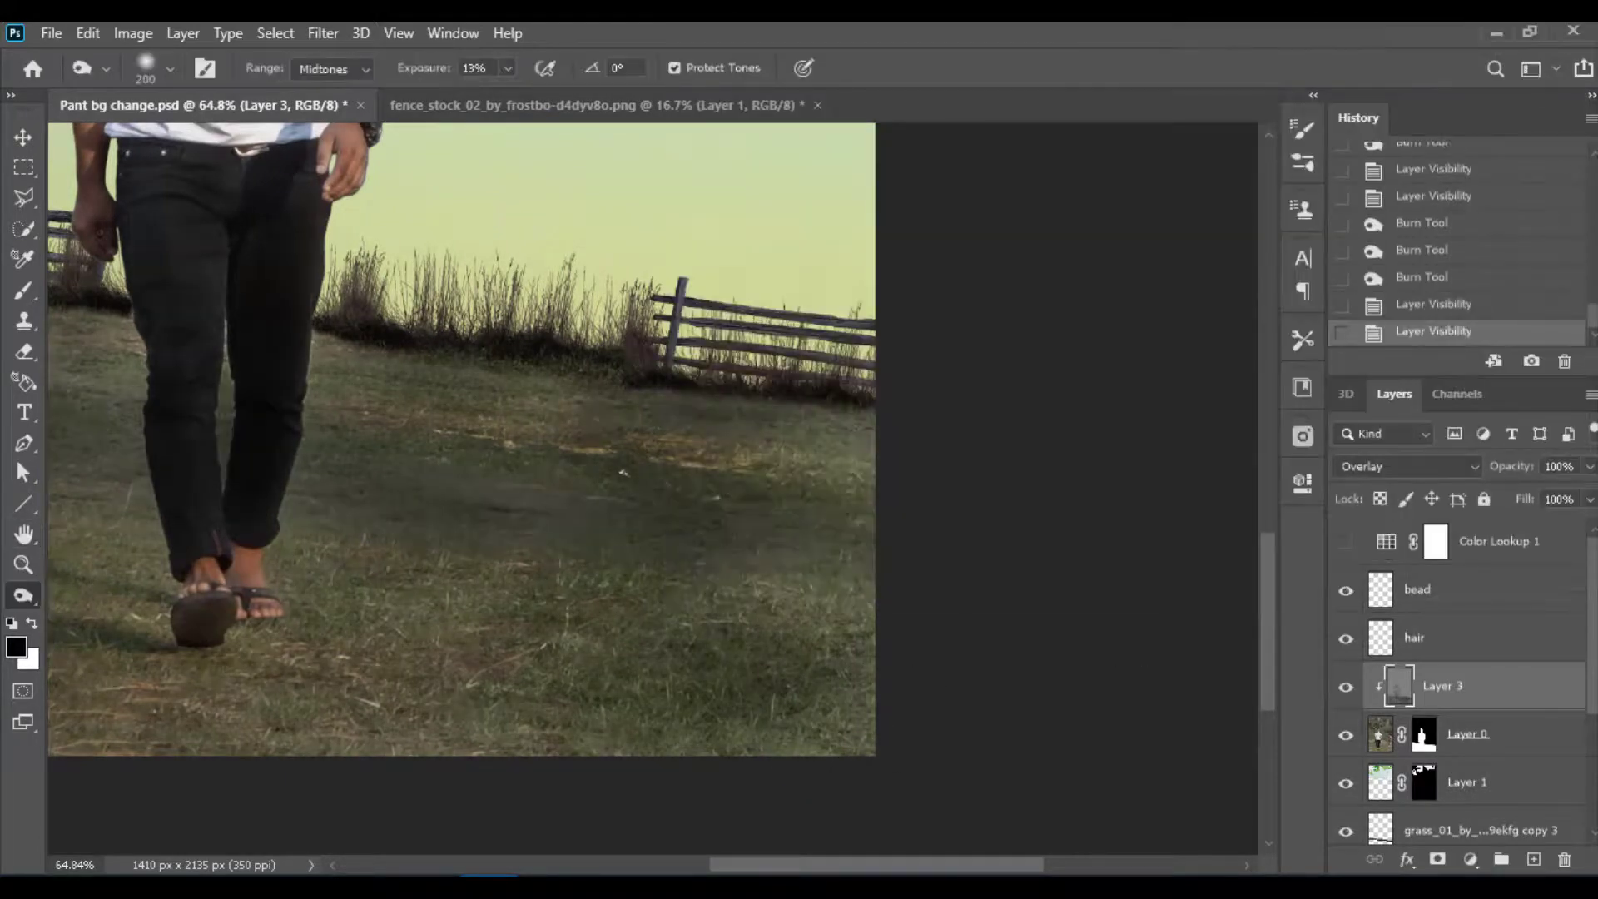
pyautogui.hotkey('ctrl', '0')
pyautogui.click(1346, 687)
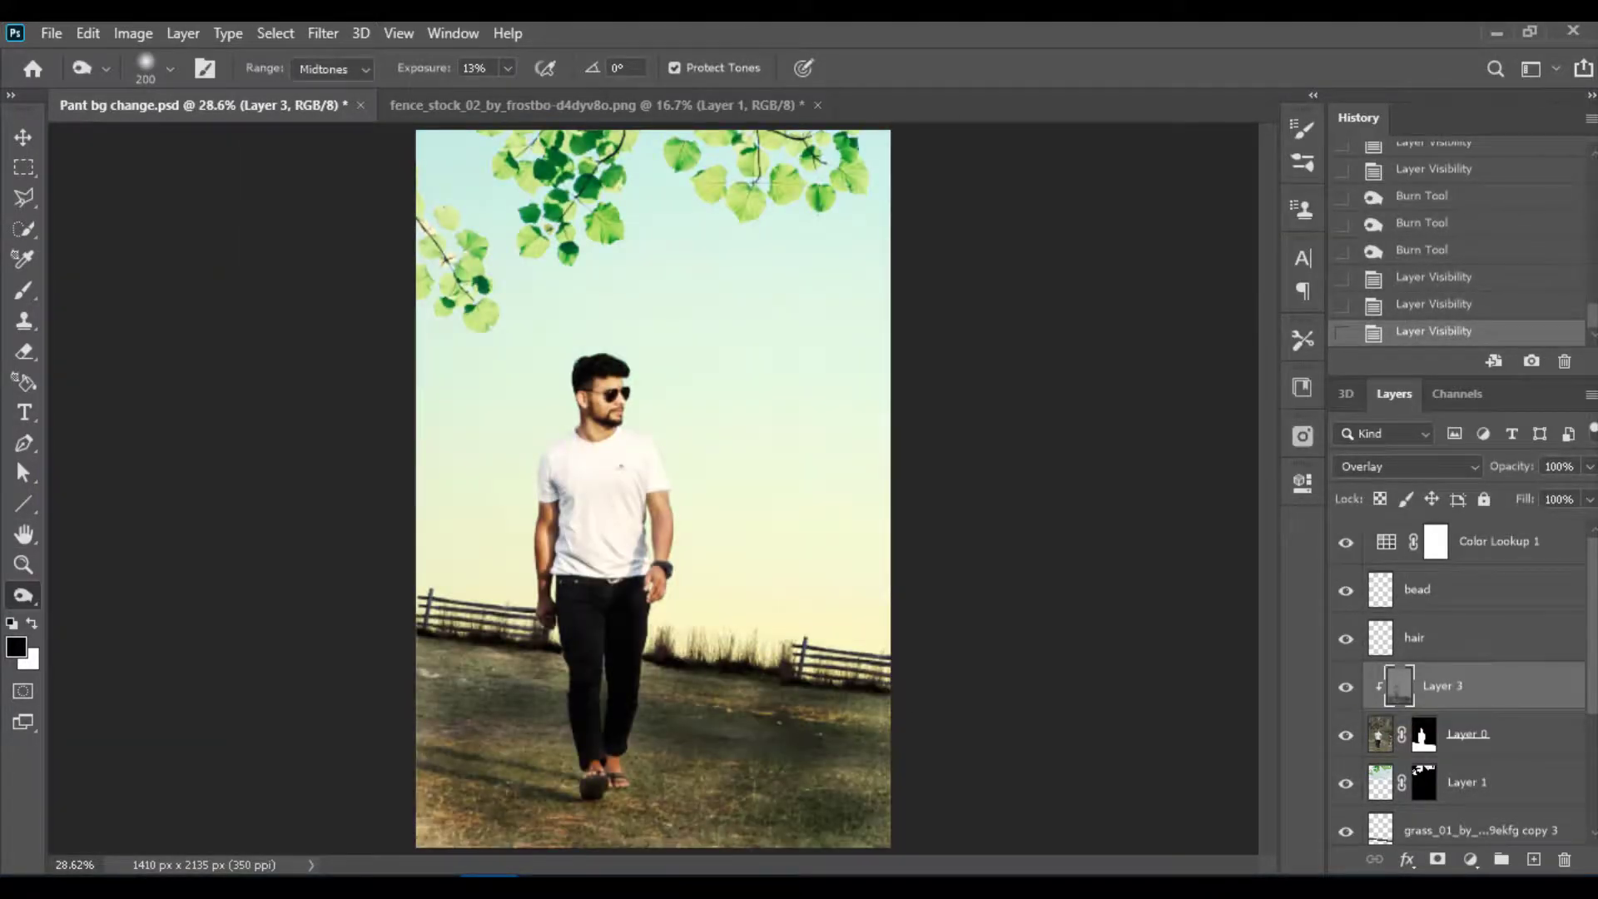
pyautogui.hotkey('ctrl', 'z')
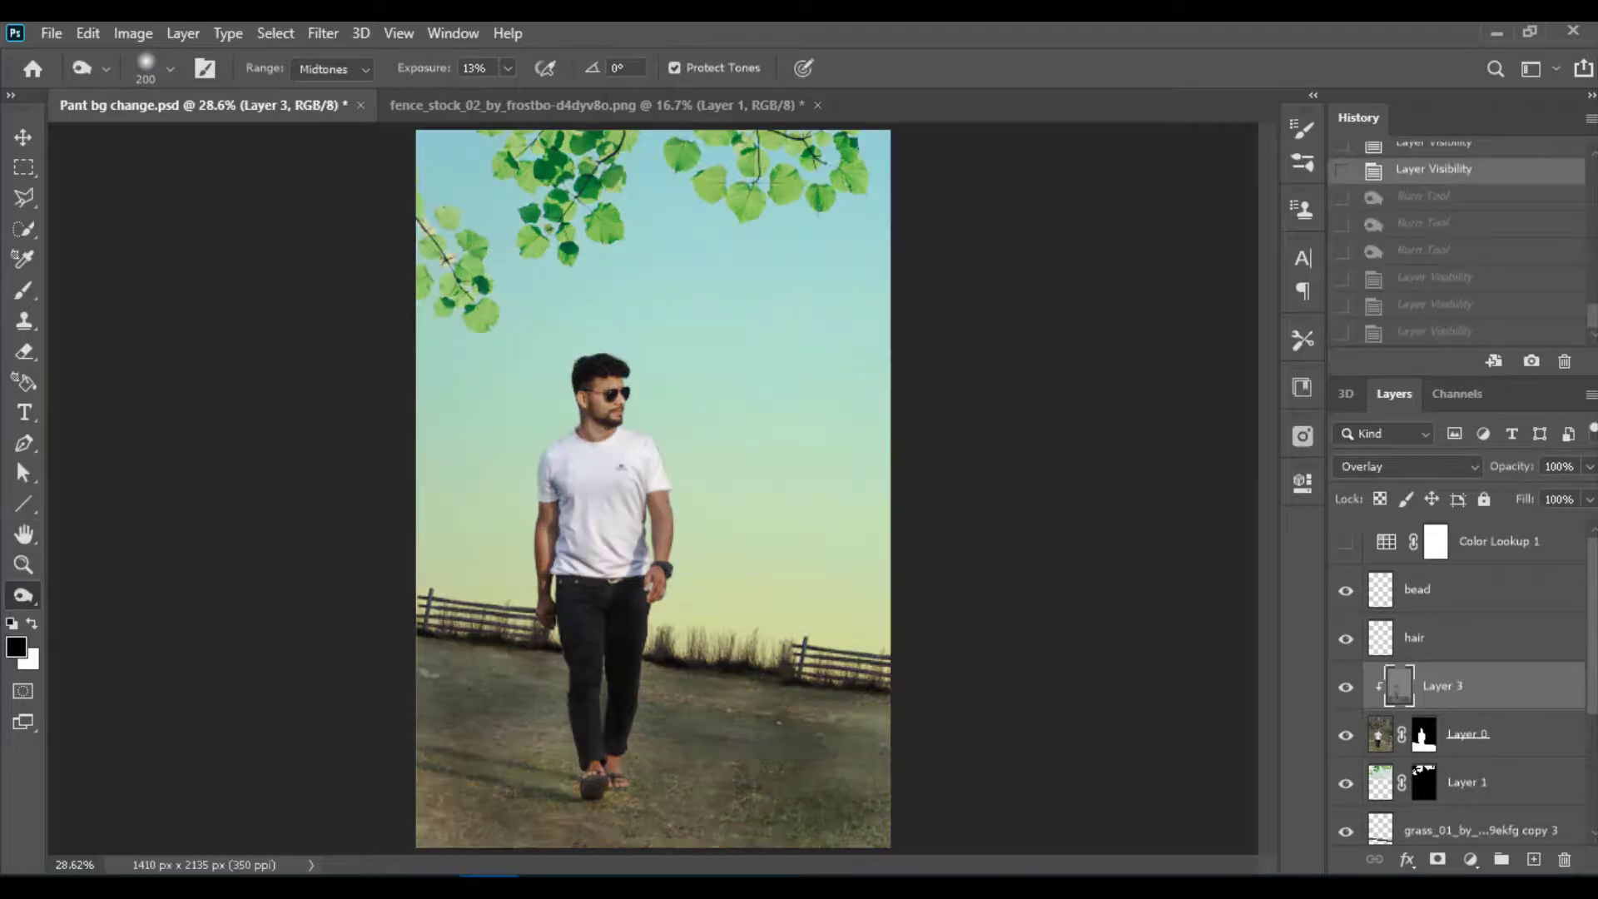
pyautogui.hotkey('ctrl', 'shift', 'z')
# Step: Switch to the Dodge tool and brighten the lower-left and lower-right ground
pyautogui.hotkey('shift', 'o')
pyautogui.hotkey('shift', 'o')
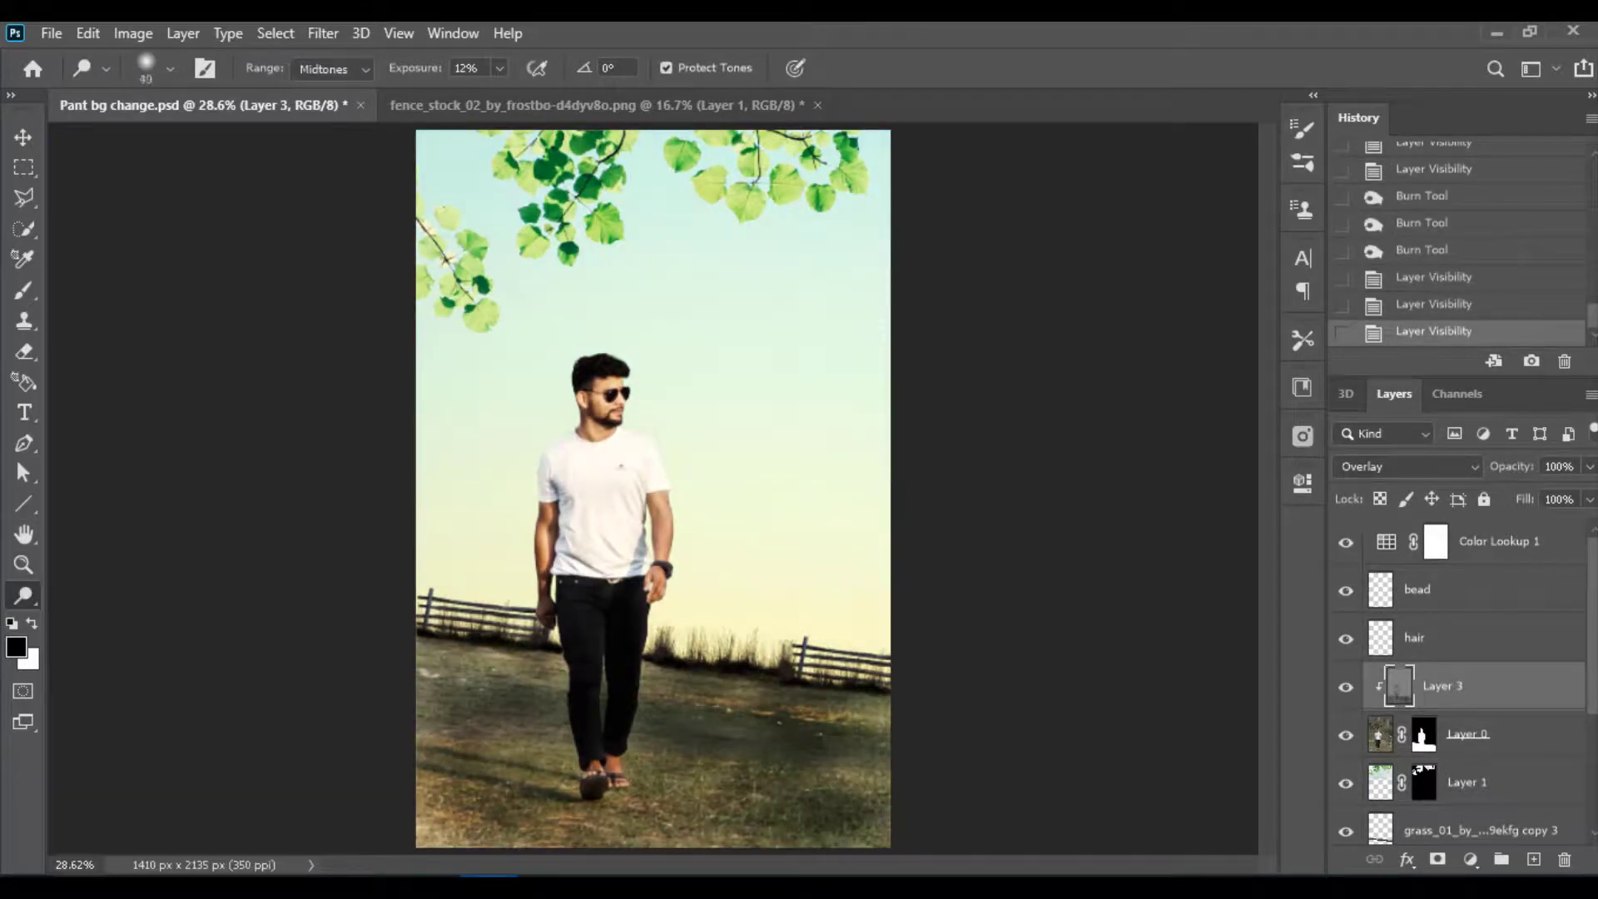
pyautogui.press(']')
pyautogui.press(']')
pyautogui.press(']')
pyautogui.moveTo(821, 802)
pyautogui.mouseDown()
pyautogui.moveTo(839, 810)
pyautogui.moveTo(788, 741)
pyautogui.moveTo(824, 745)
pyautogui.mouseUp()
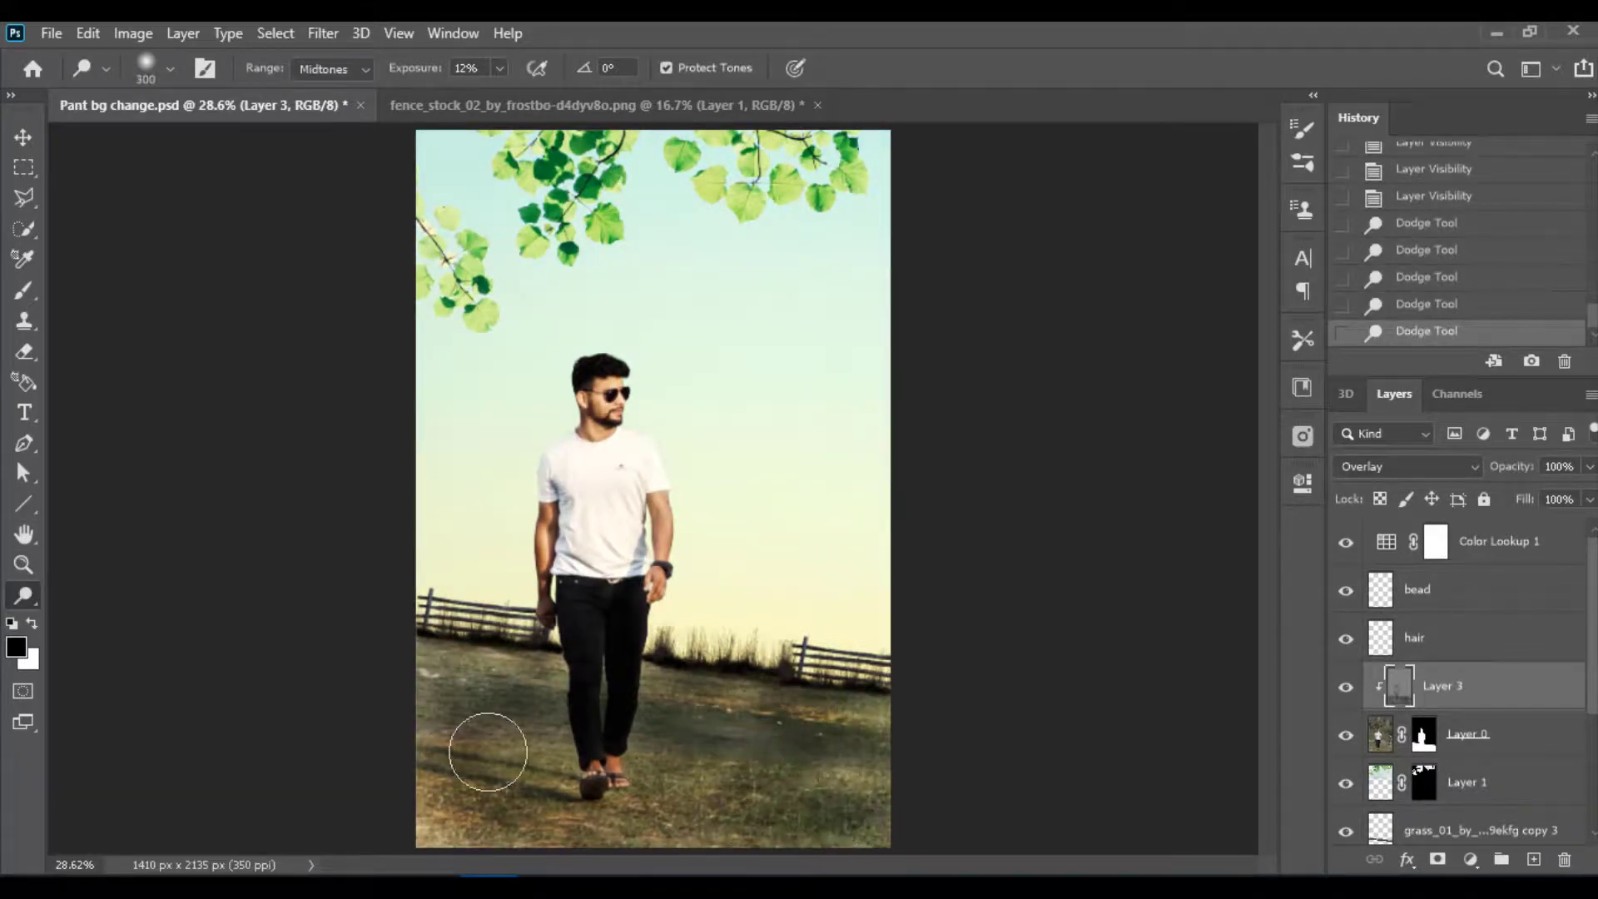
pyautogui.moveTo(466, 811); pyautogui.dragTo(581, 841)
pyautogui.moveTo(740, 799)
pyautogui.mouseDown()
pyautogui.moveTo(774, 791)
pyautogui.moveTo(866, 820)
pyautogui.mouseUp()
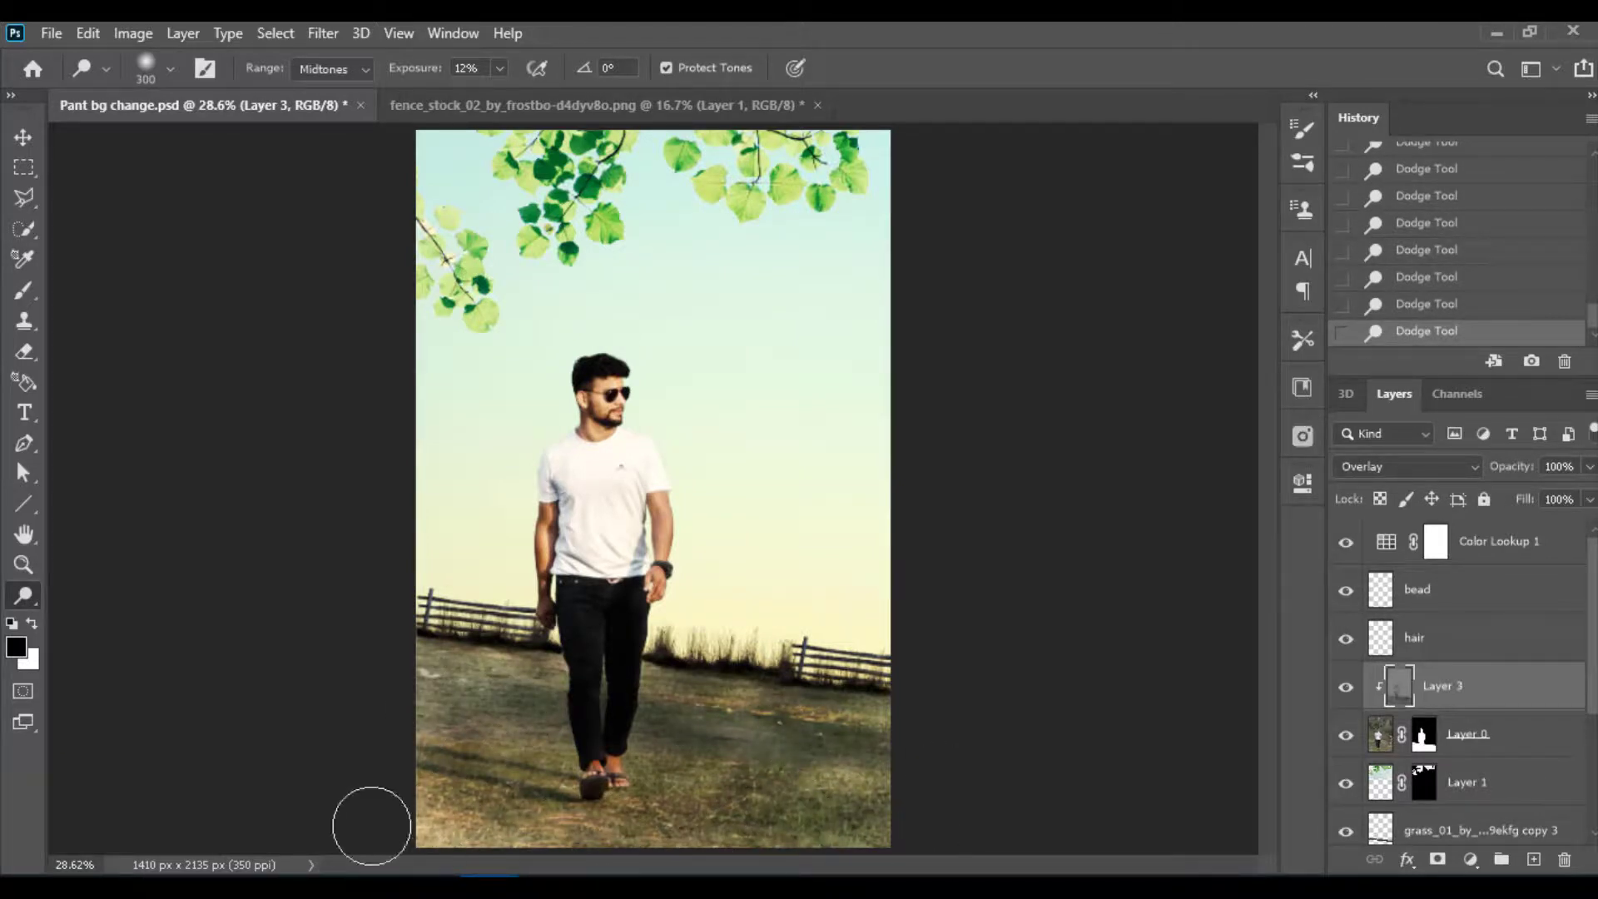
# Step: Hide the Color Lookup 1 grading layer after comparing it on and off
pyautogui.press('v')
pyautogui.click(1346, 542)
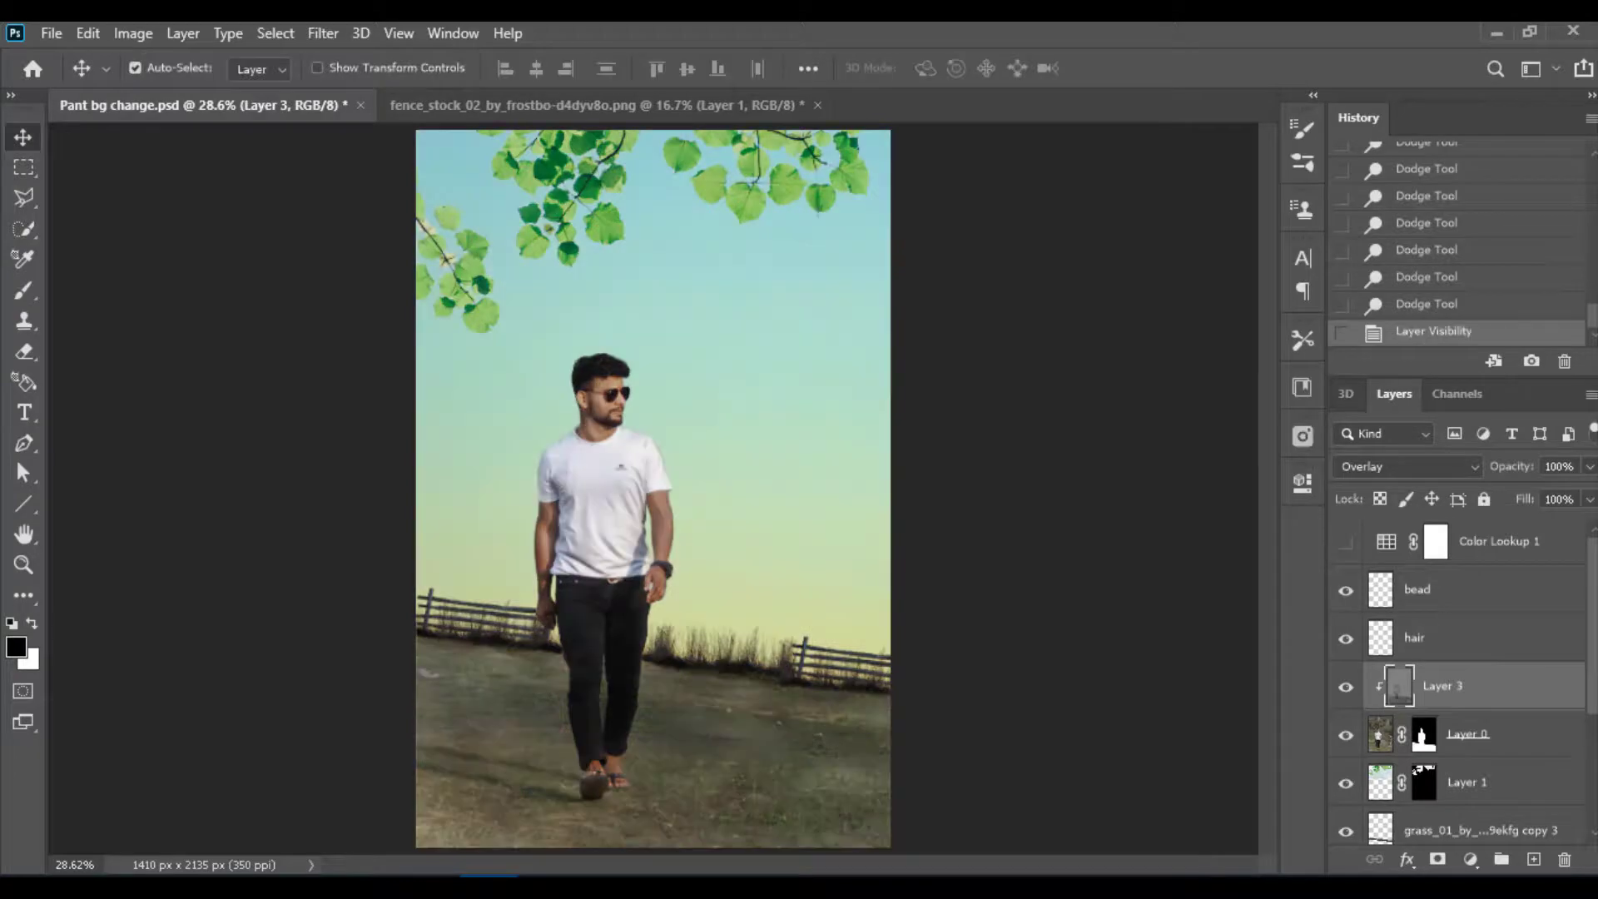
pyautogui.click(1346, 542)
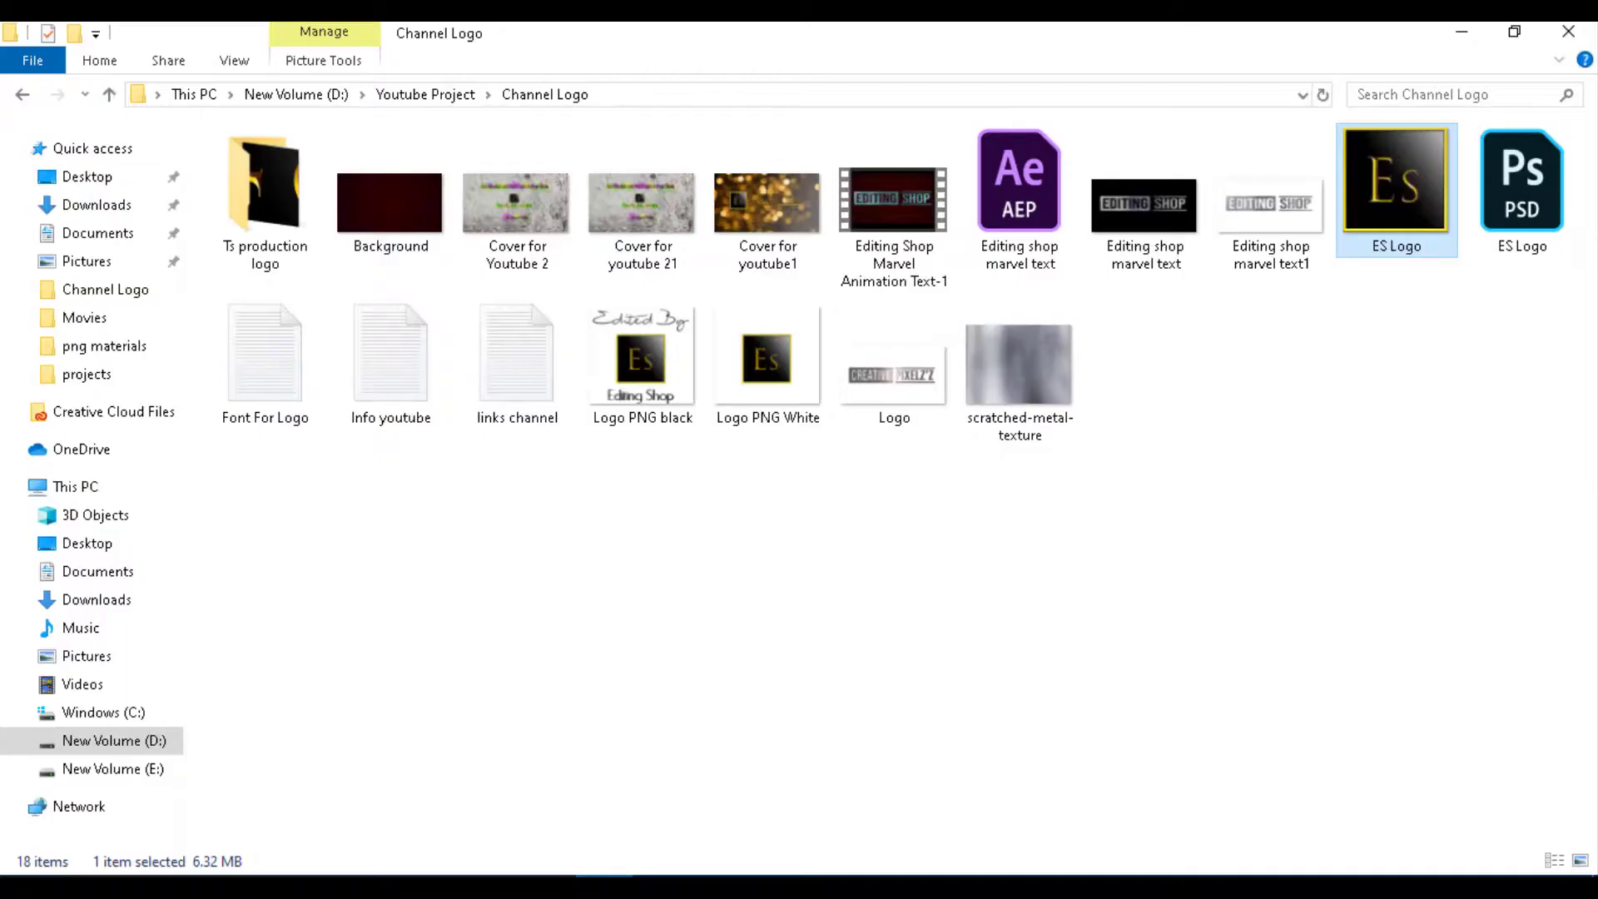
# Step: Import 'Logo PNG black', shrink it and place it among the top-right leaves
pyautogui.moveTo(641, 362)
pyautogui.mouseDown()
pyautogui.moveTo(465, 833)
pyautogui.moveTo(649, 466)
pyautogui.mouseUp()
pyautogui.moveTo(870, 603)
pyautogui.mouseDown()
pyautogui.moveTo(658, 425)
pyautogui.moveTo(690, 358)
pyautogui.moveTo(827, 267)
pyautogui.moveTo(833, 156)
pyautogui.mouseUp()
pyautogui.scroll(5, 833, 156)
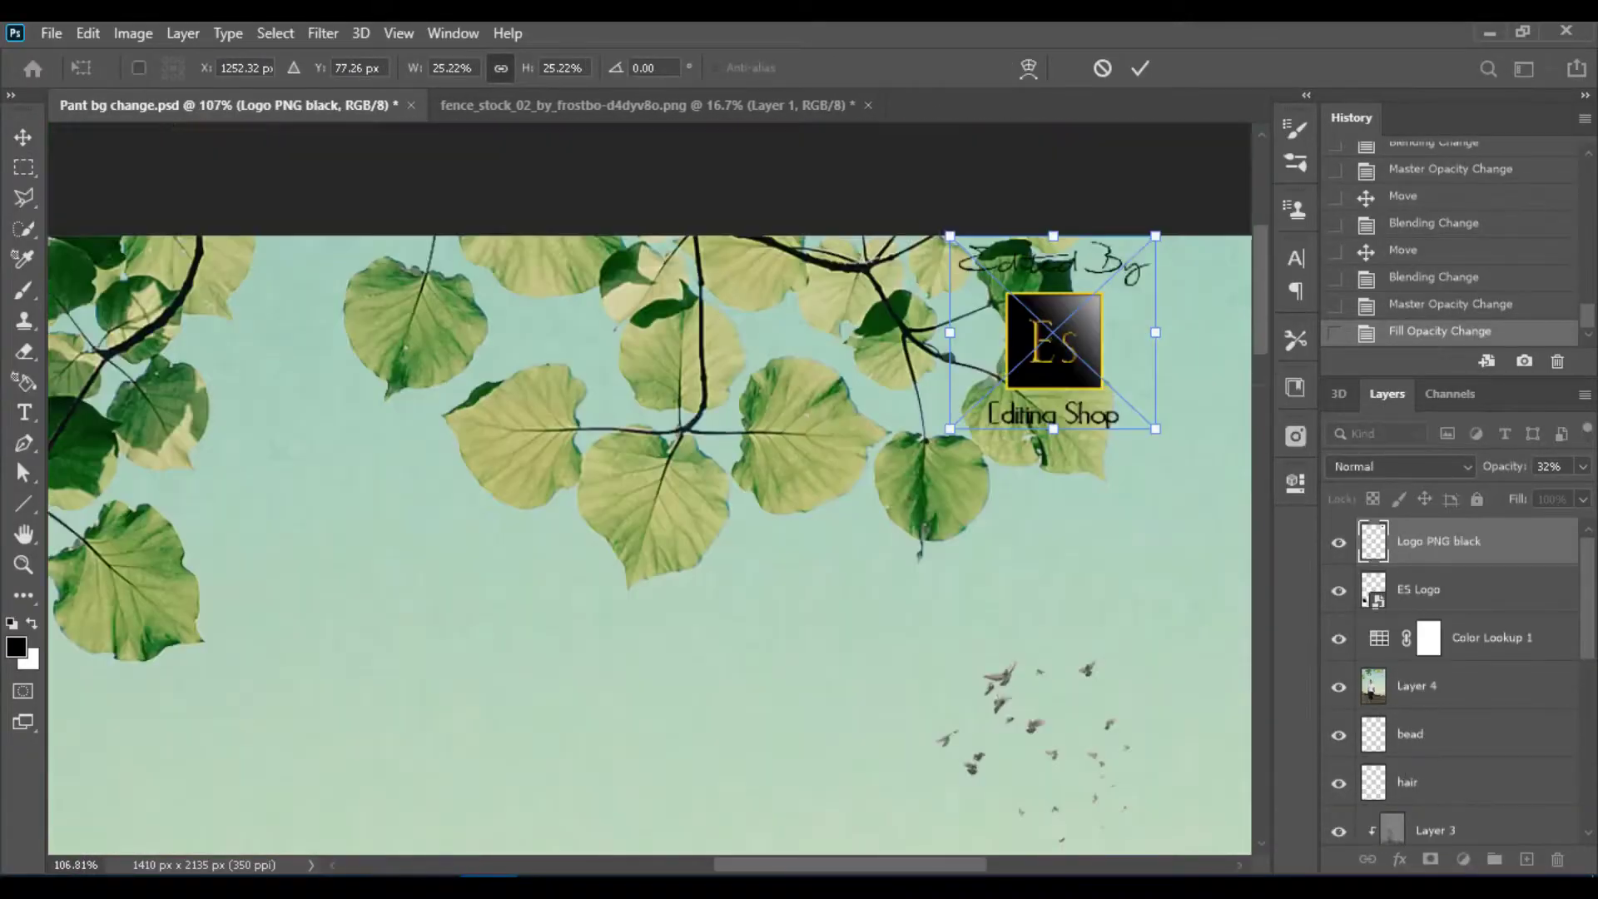
pyautogui.scroll(3, 833, 157)
pyautogui.moveTo(1090, 400); pyautogui.dragTo(1090, 499)
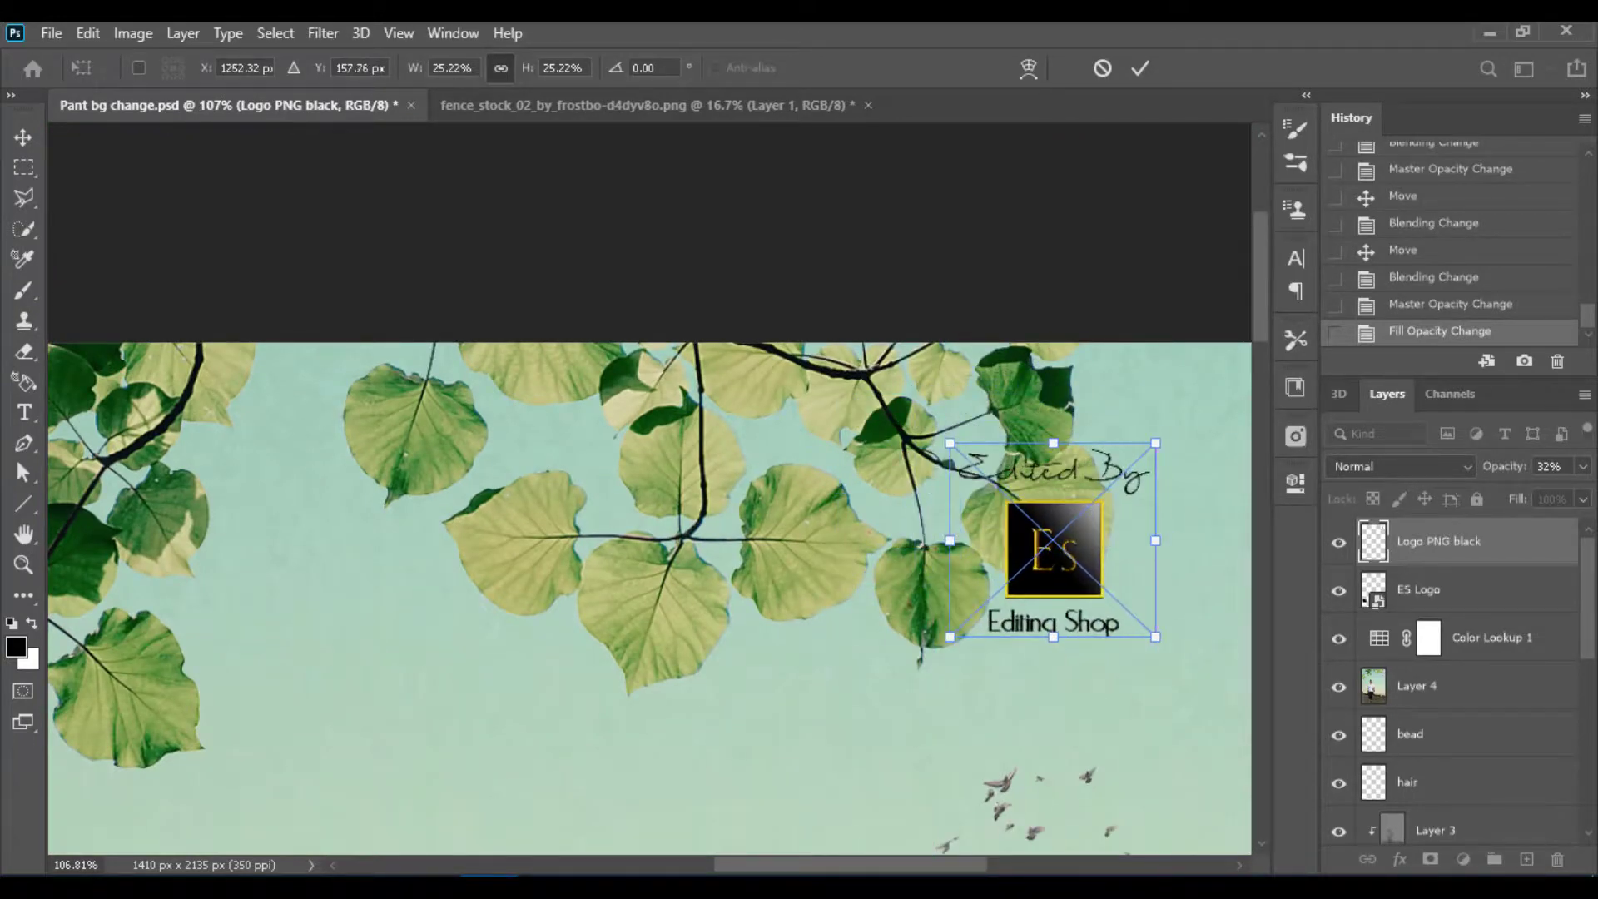
pyautogui.press('Return')
pyautogui.scroll(-6, 649, 489)
pyautogui.scroll(-2, 649, 488)
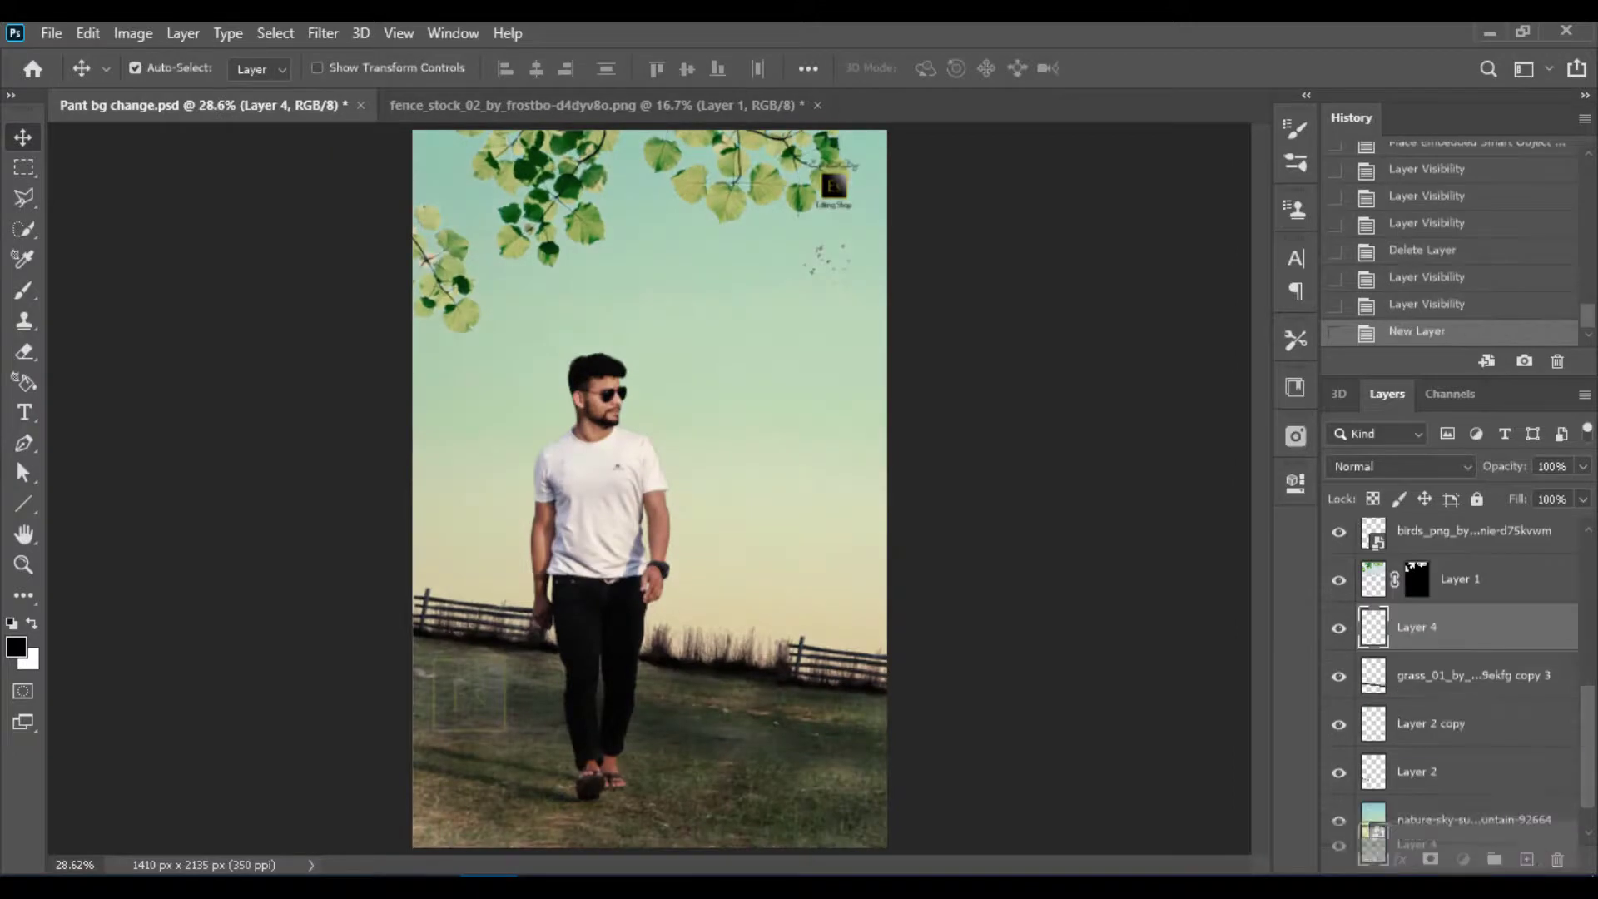
# Step: Add a Gradient Fill layer using a preset from the Blues gradient folder
pyautogui.click(1464, 859)
pyautogui.click(1431, 474)
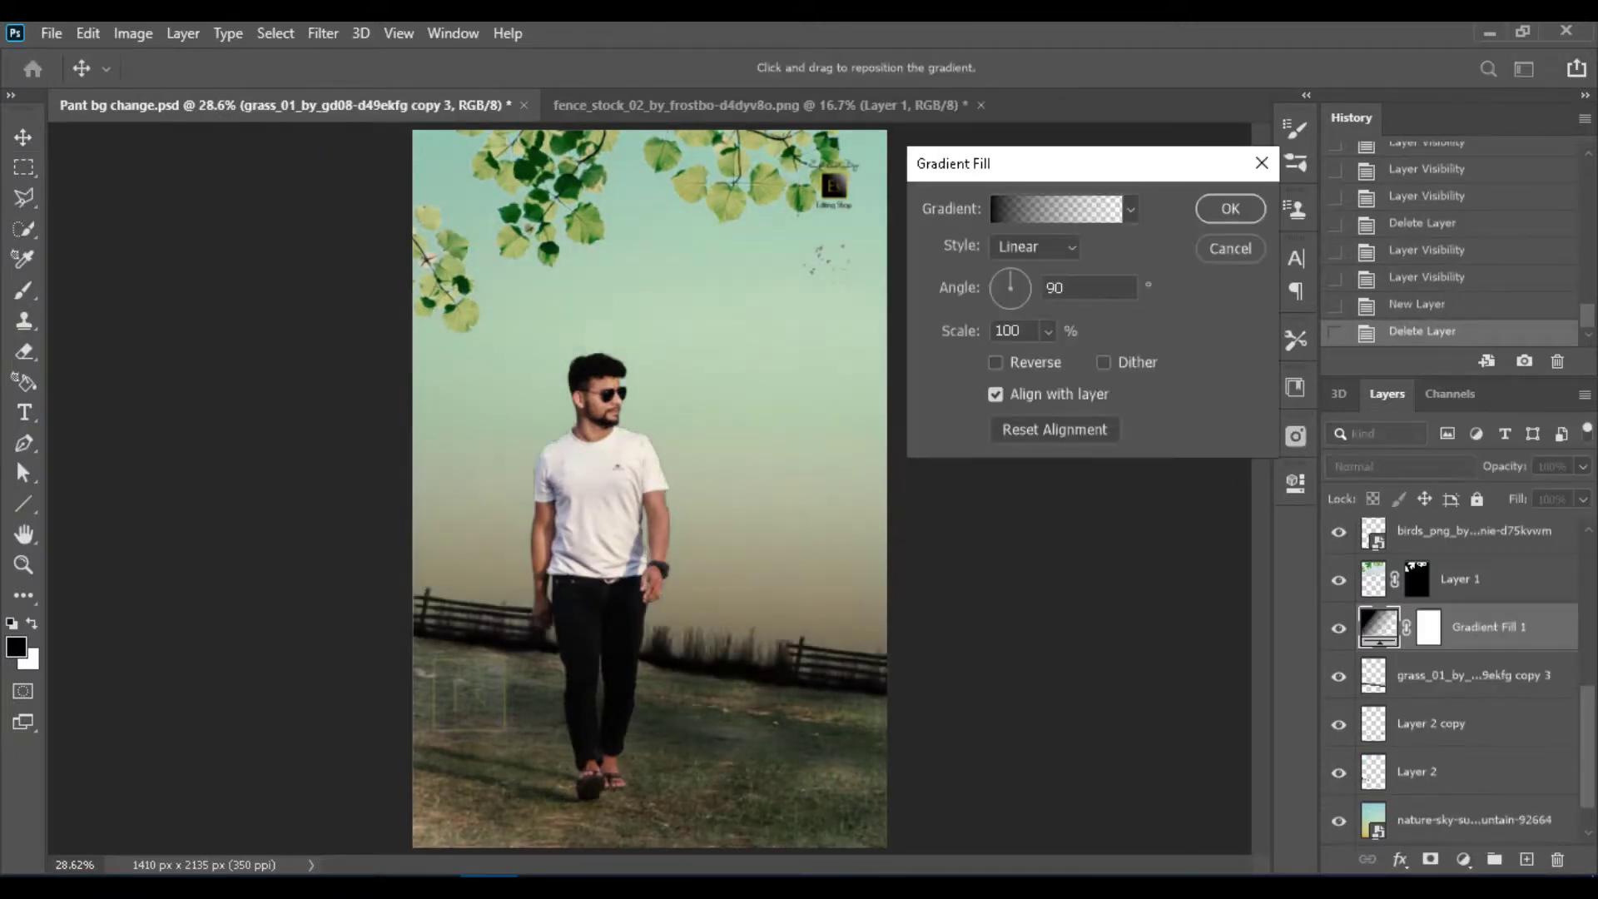
pyautogui.click(1056, 209)
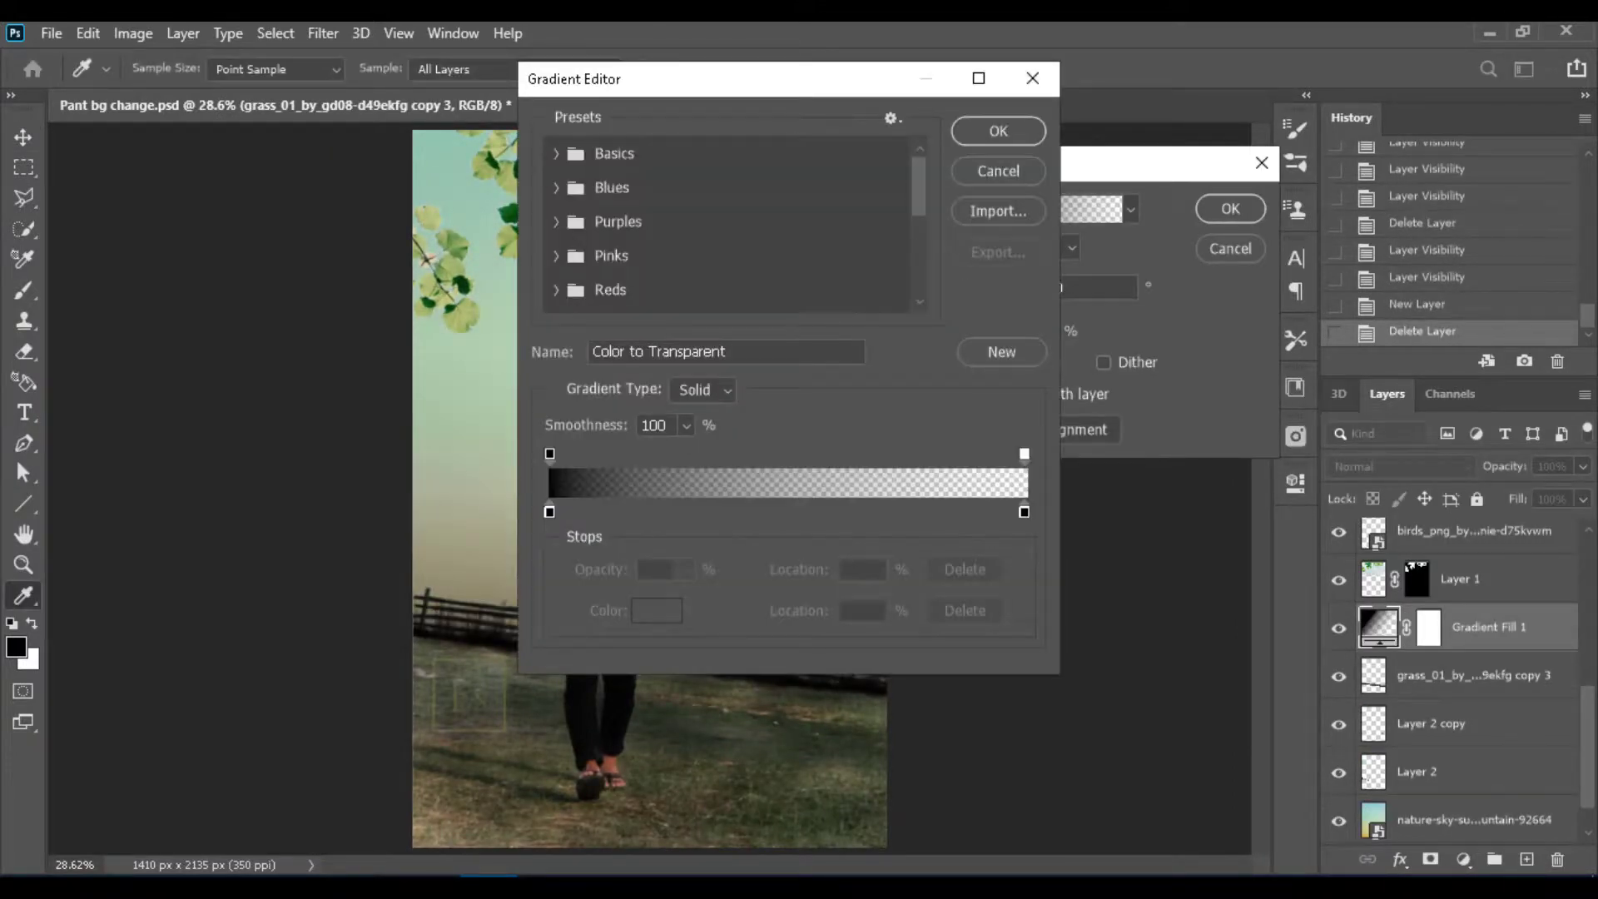
pyautogui.click(612, 187)
pyautogui.click(556, 153)
pyautogui.click(556, 188)
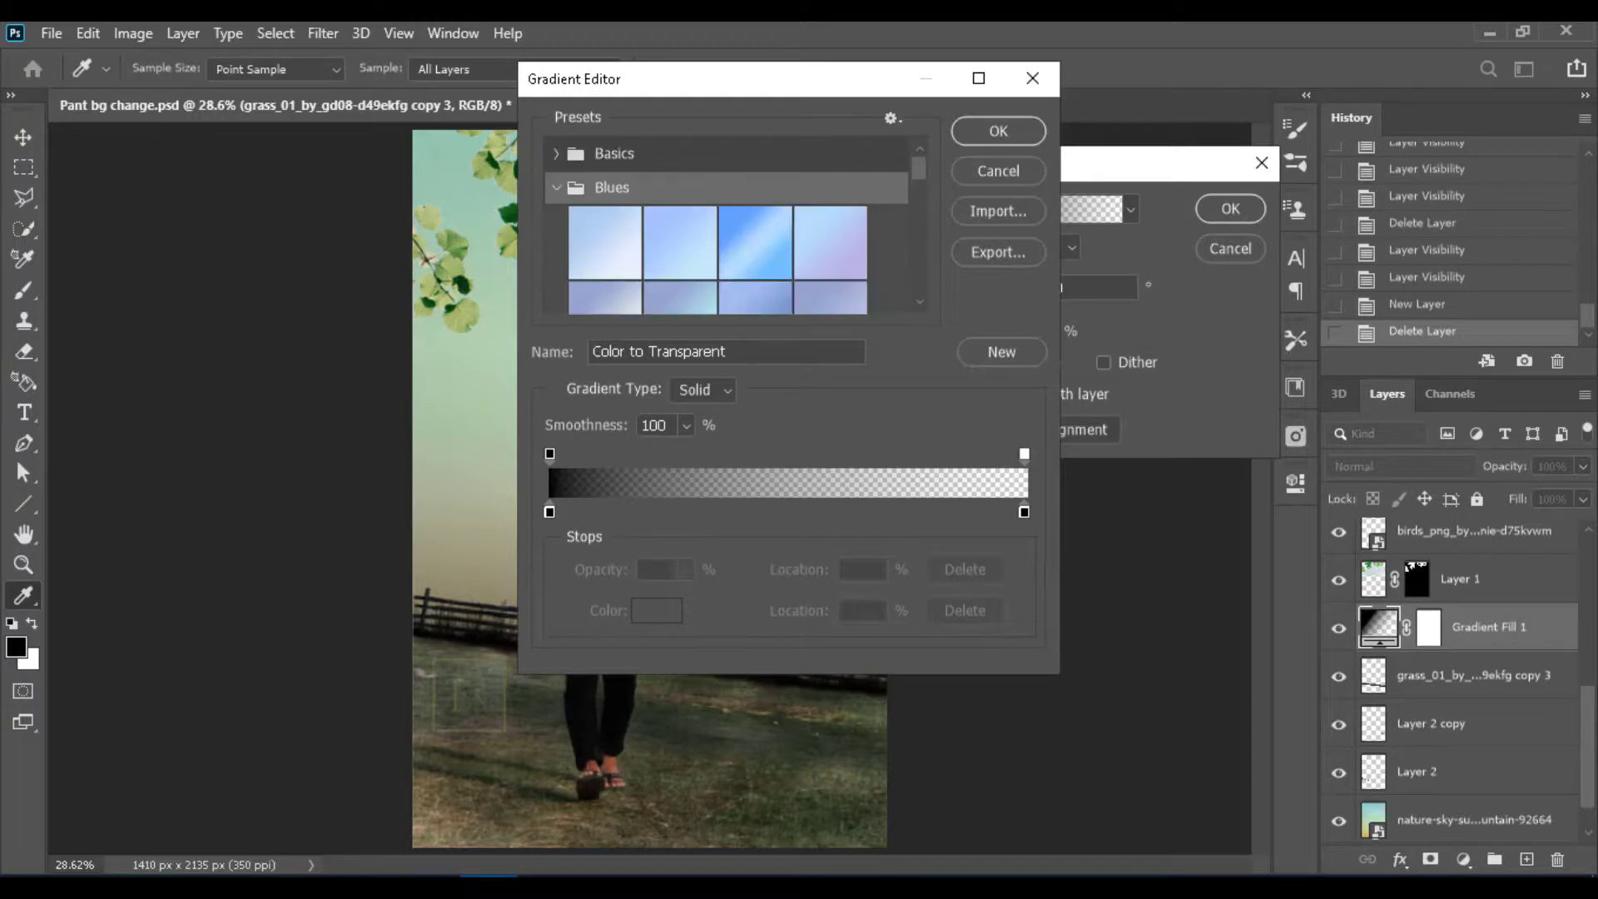
pyautogui.click(680, 242)
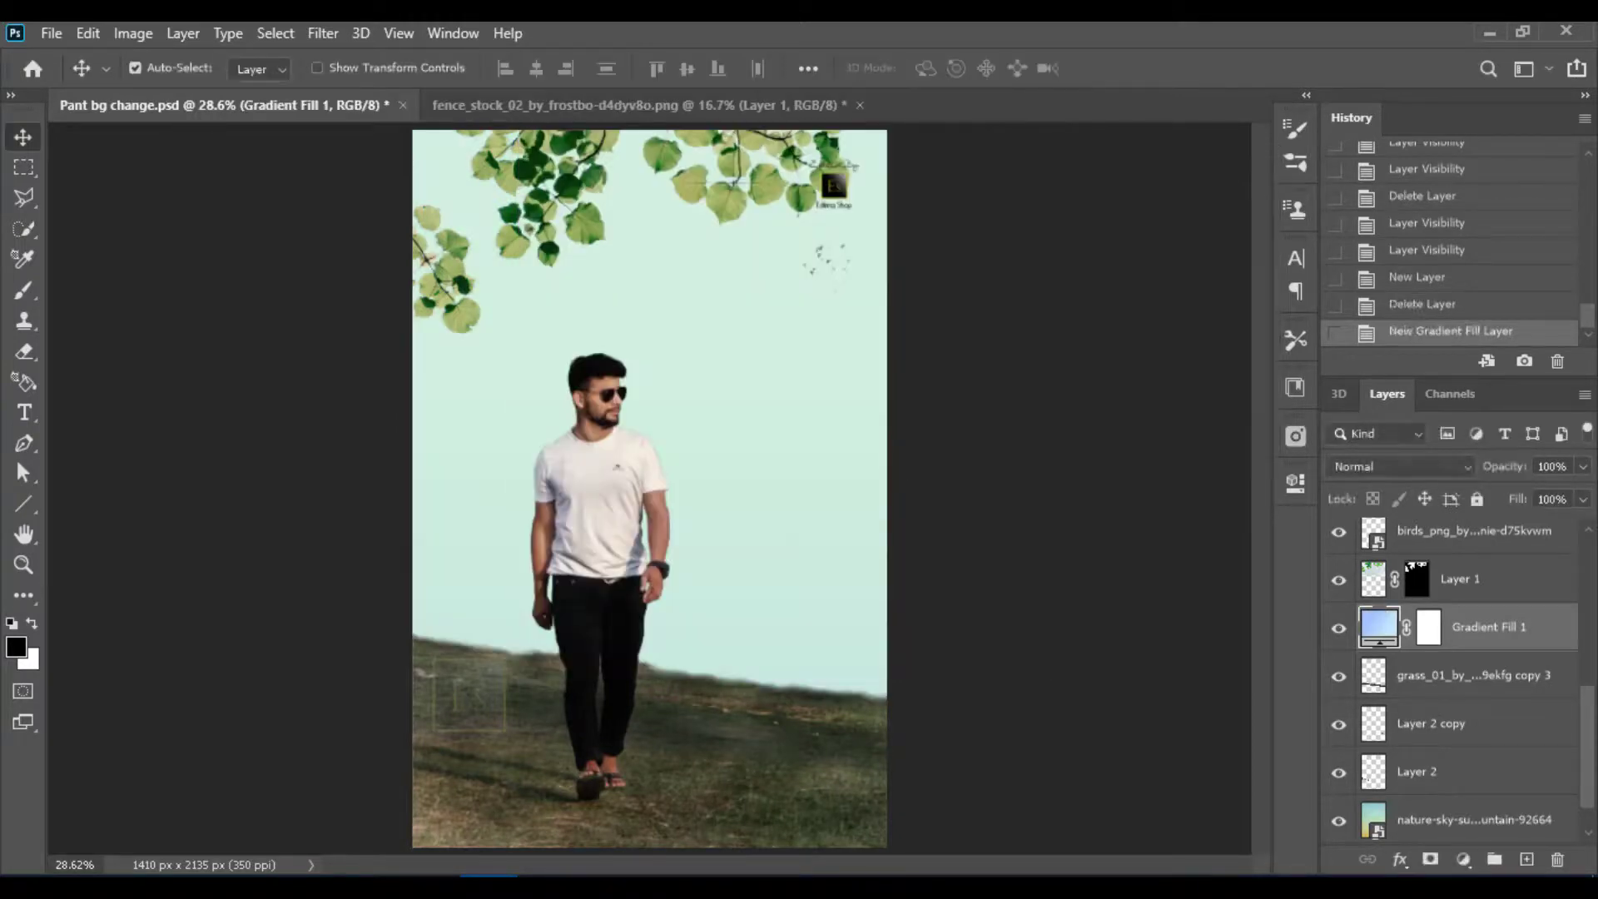
# Step: Set the gradient layer's blend mode to Saturation
pyautogui.click(1398, 466)
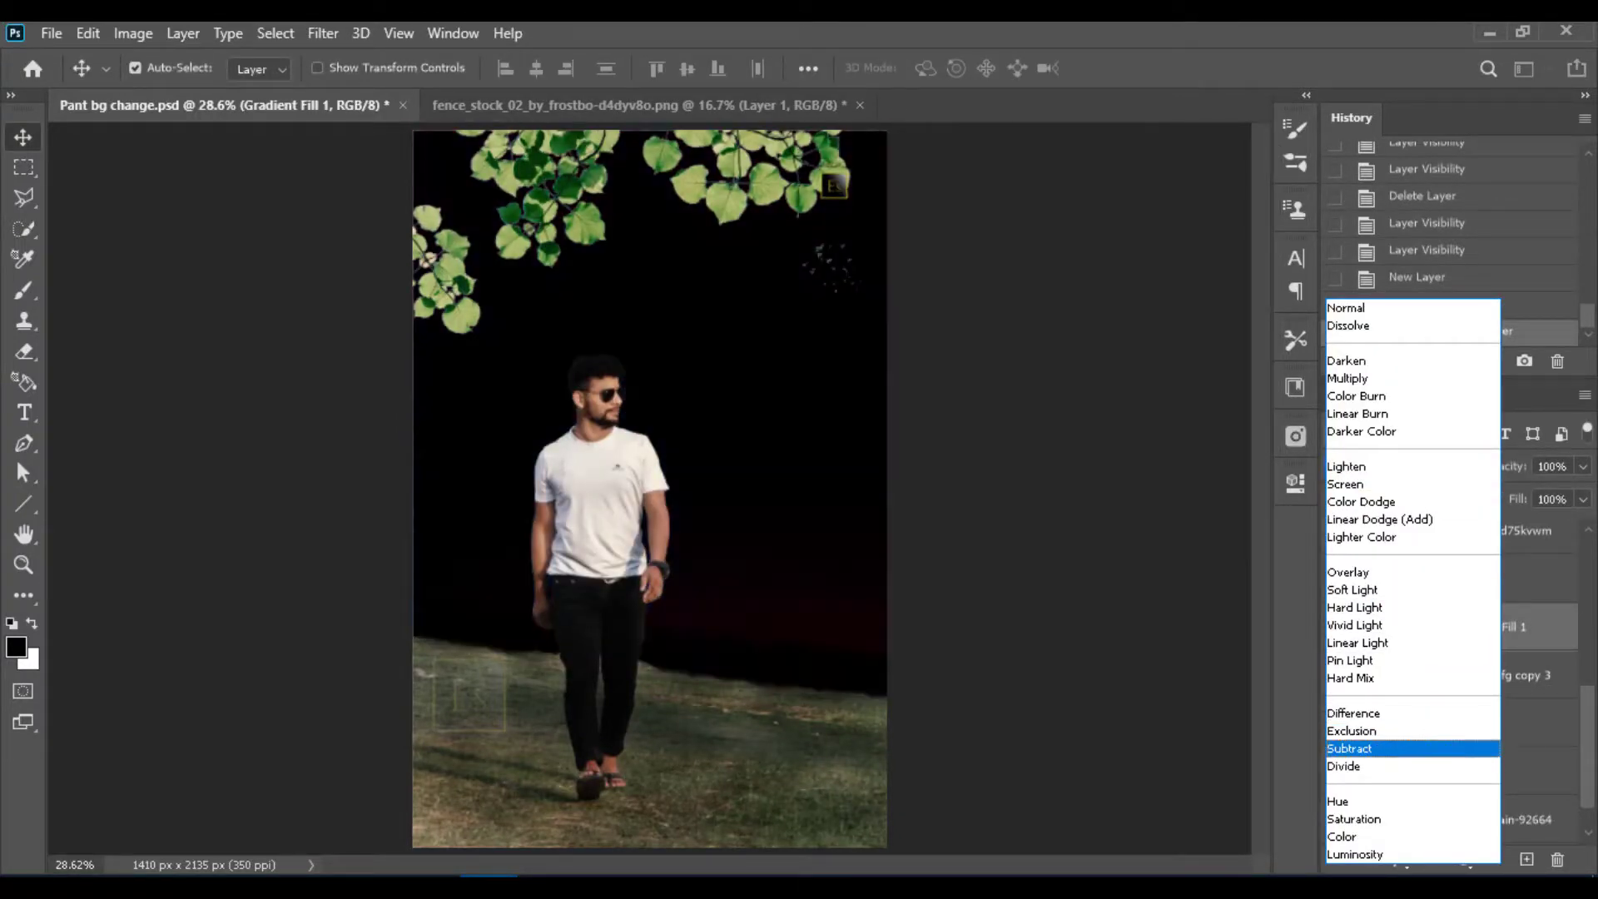
pyautogui.press('Up')
pyautogui.press('Down')
pyautogui.press('Down')
pyautogui.press('Down')
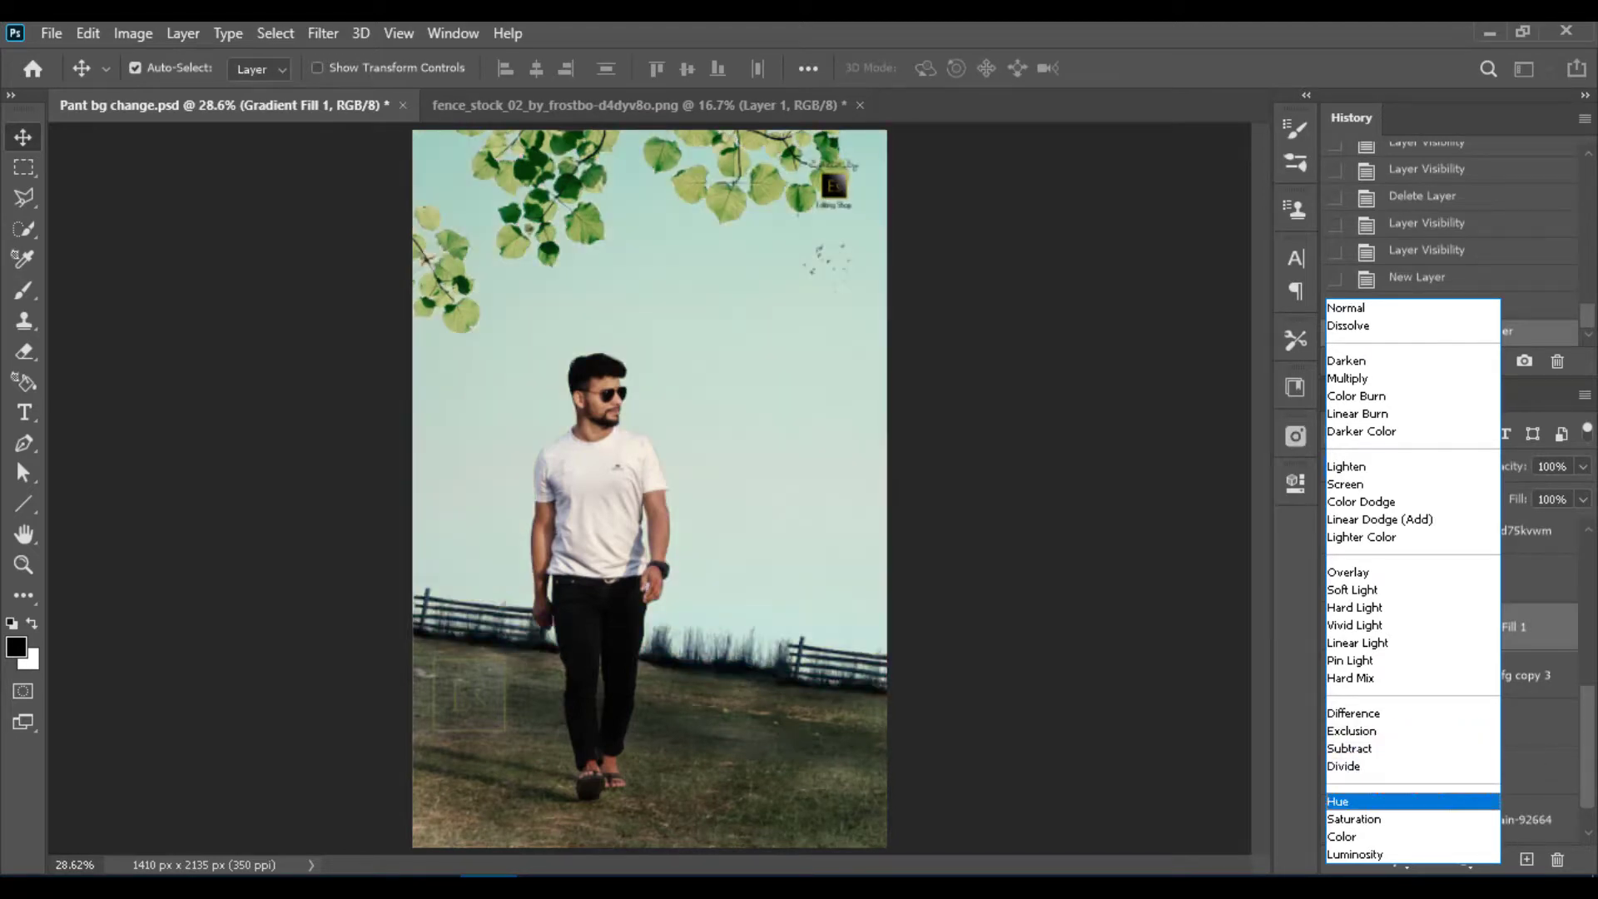
pyautogui.press('Down')
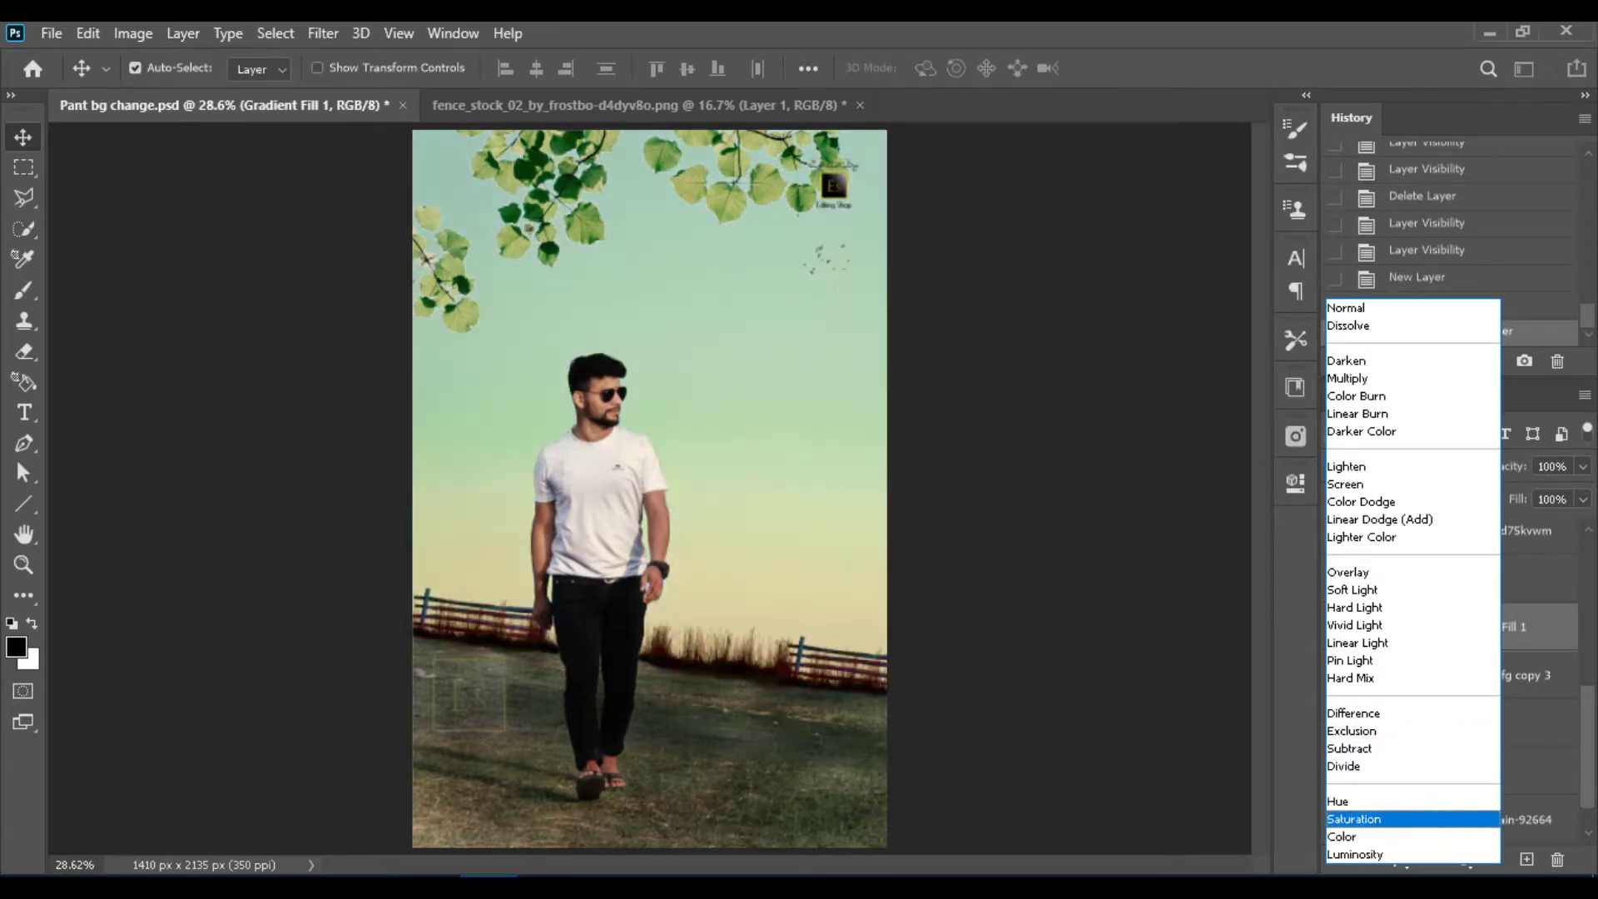
pyautogui.press('Down')
pyautogui.press('Down')
pyautogui.press('Up')
pyautogui.press('Up')
pyautogui.press('Return')
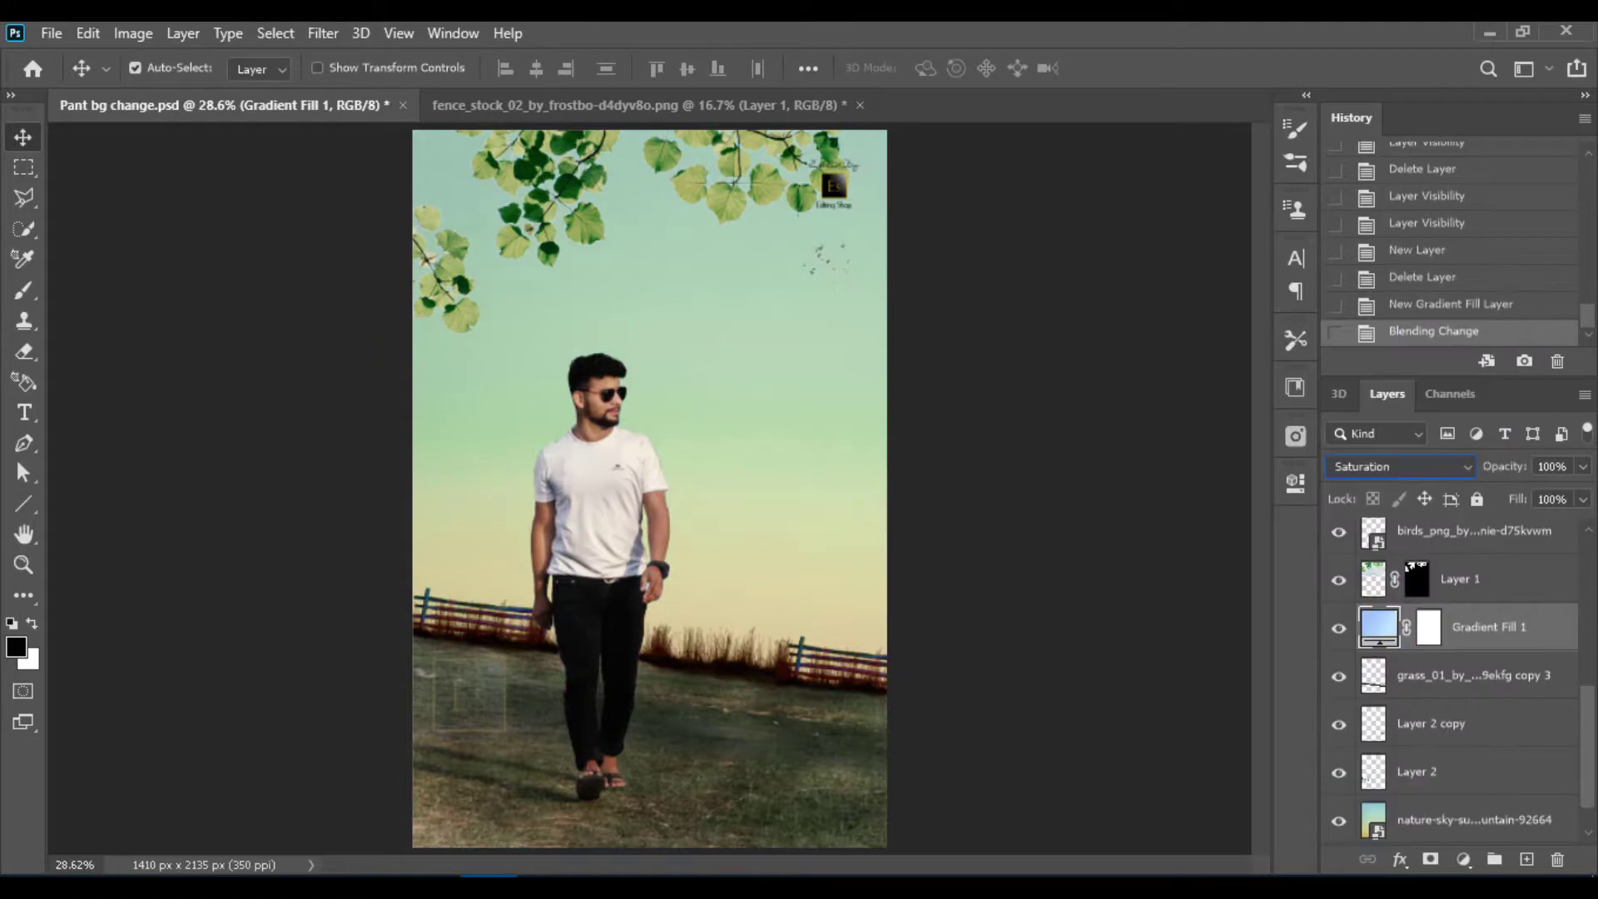
# Step: Compare the gradient layer on and off and set its opacity to 59%
pyautogui.hotkey('ctrl', ',')
pyautogui.hotkey('ctrl', ',')
pyautogui.hotkey('ctrl', ',')
pyautogui.hotkey('ctrl', ',')
pyautogui.hotkey('ctrl', ',')
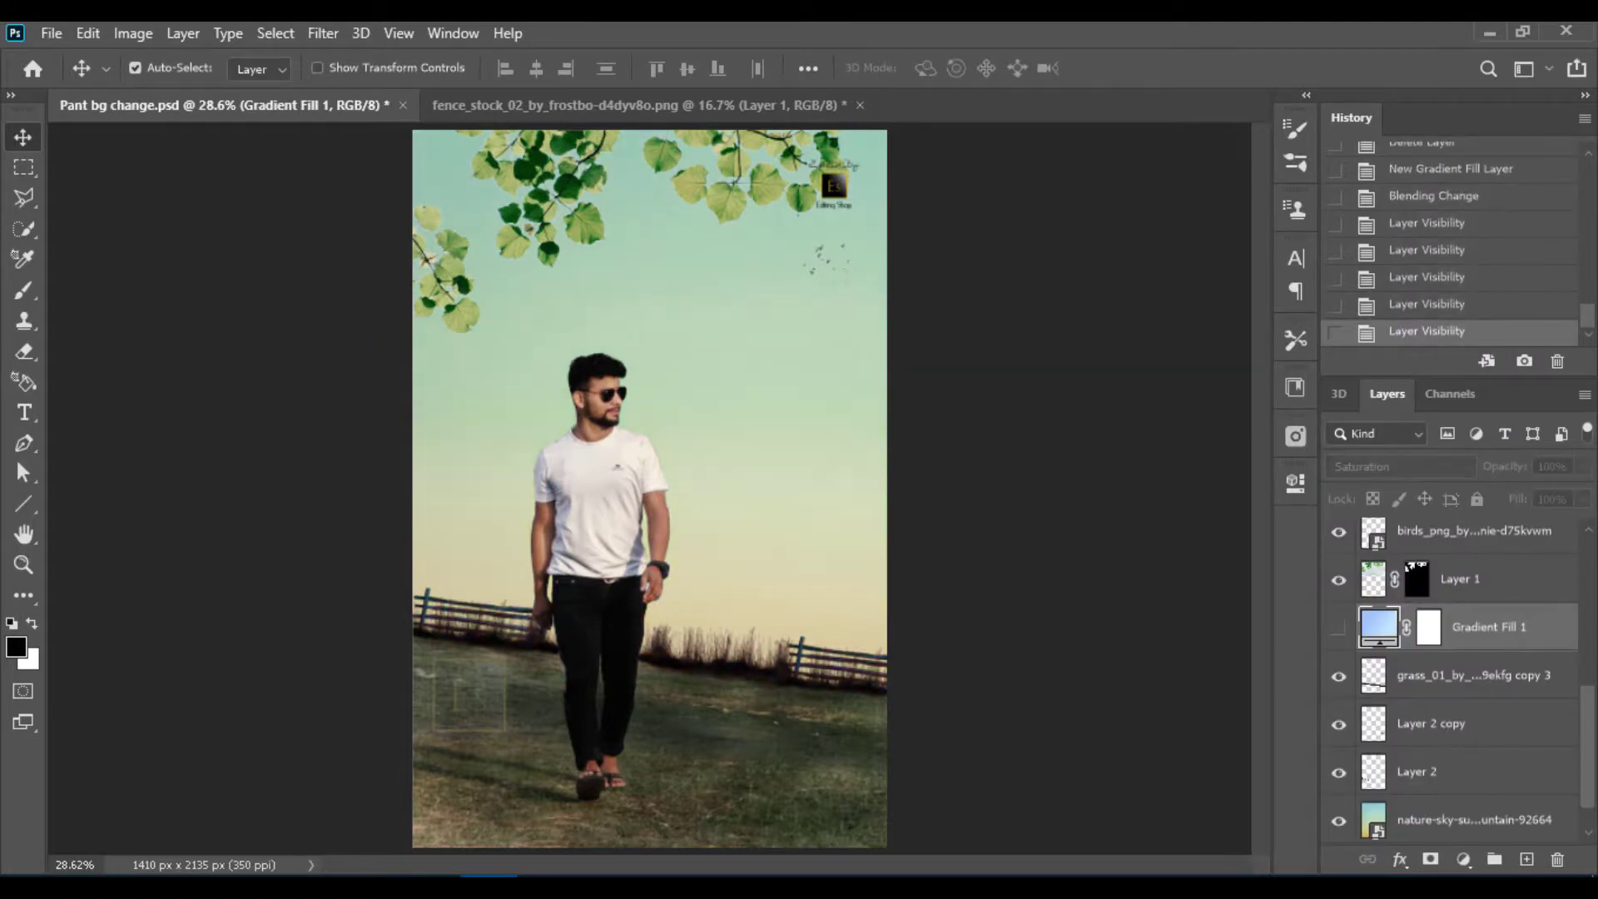
pyautogui.hotkey('ctrl', ',')
pyautogui.press('5')
pyautogui.press('9')
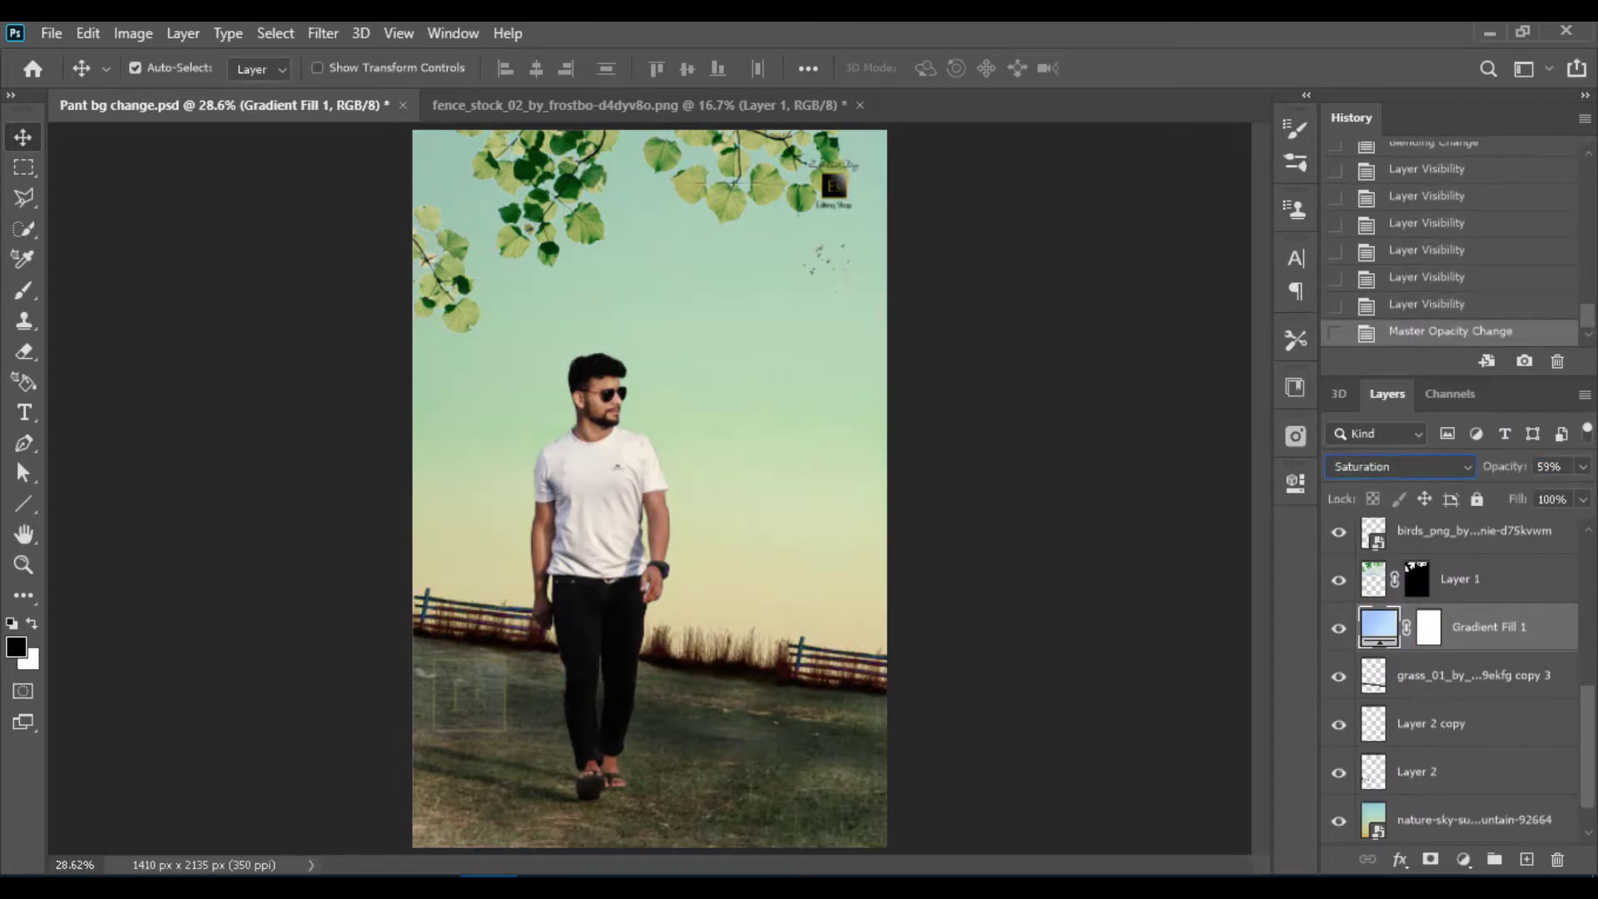
pyautogui.hotkey('ctrl', ',')
pyautogui.hotkey('ctrl', ',')
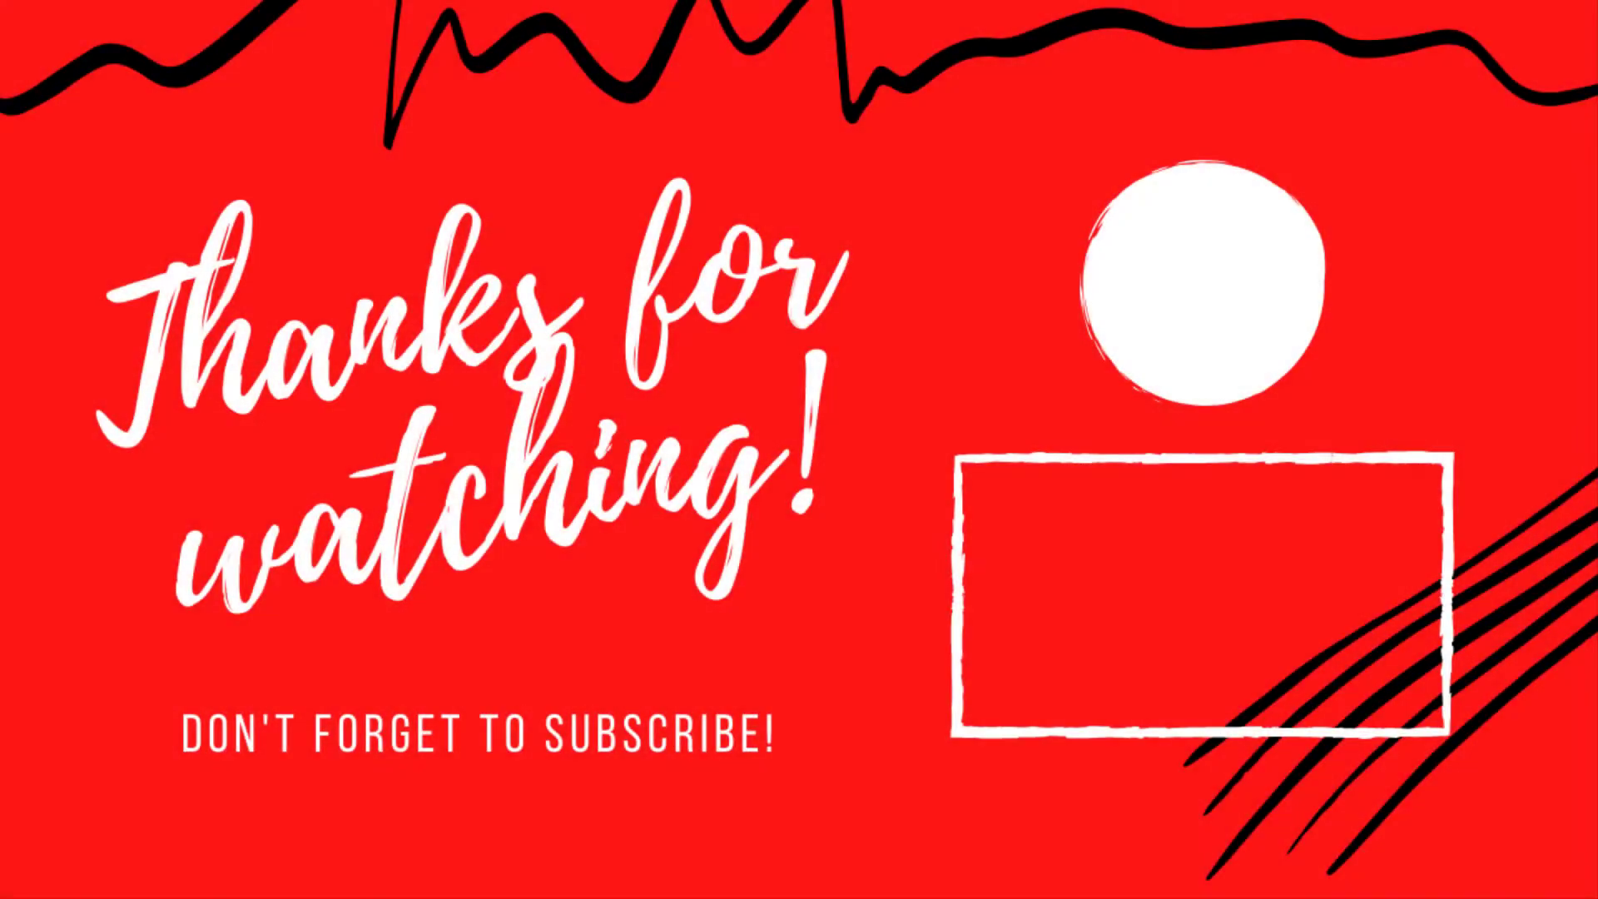